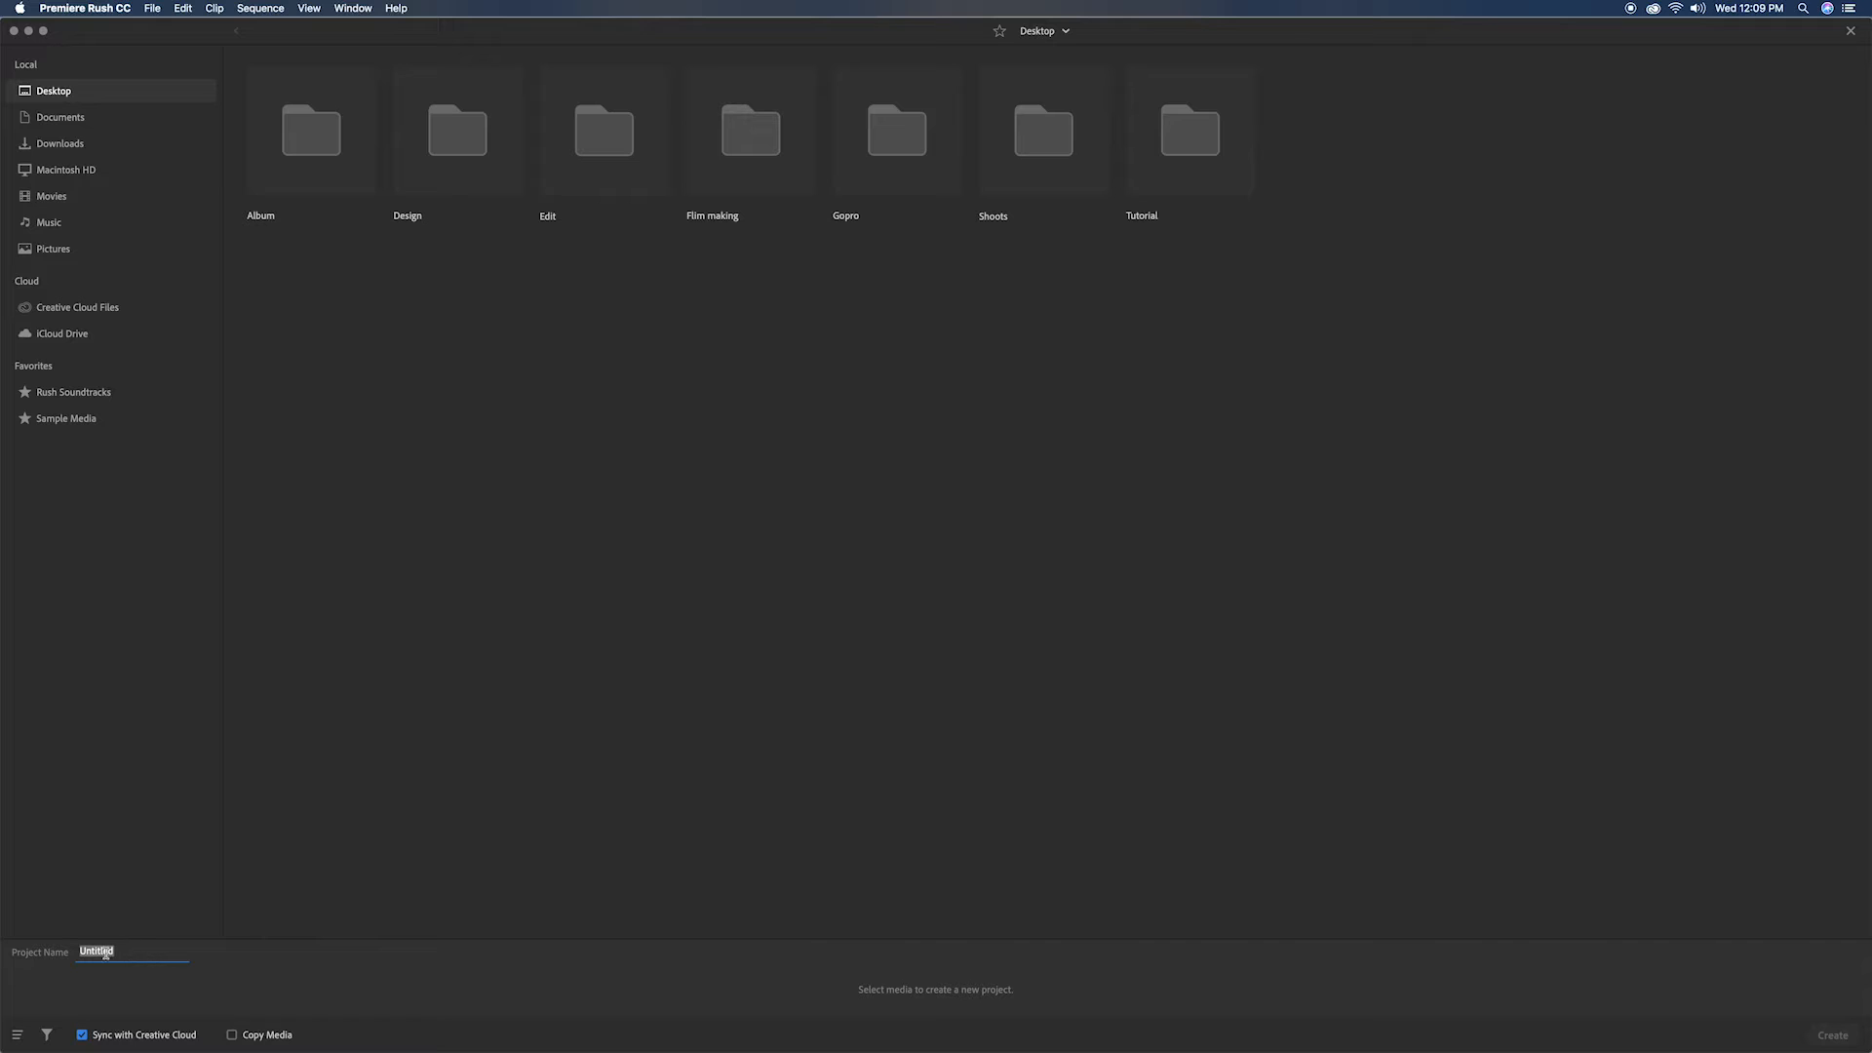
Step: Name the new project "Dj AAron" and browse into the Shoots folder for the footage
{"action": "type", "text": "Dj AAron"}
{"action": "key", "text": "Return"}
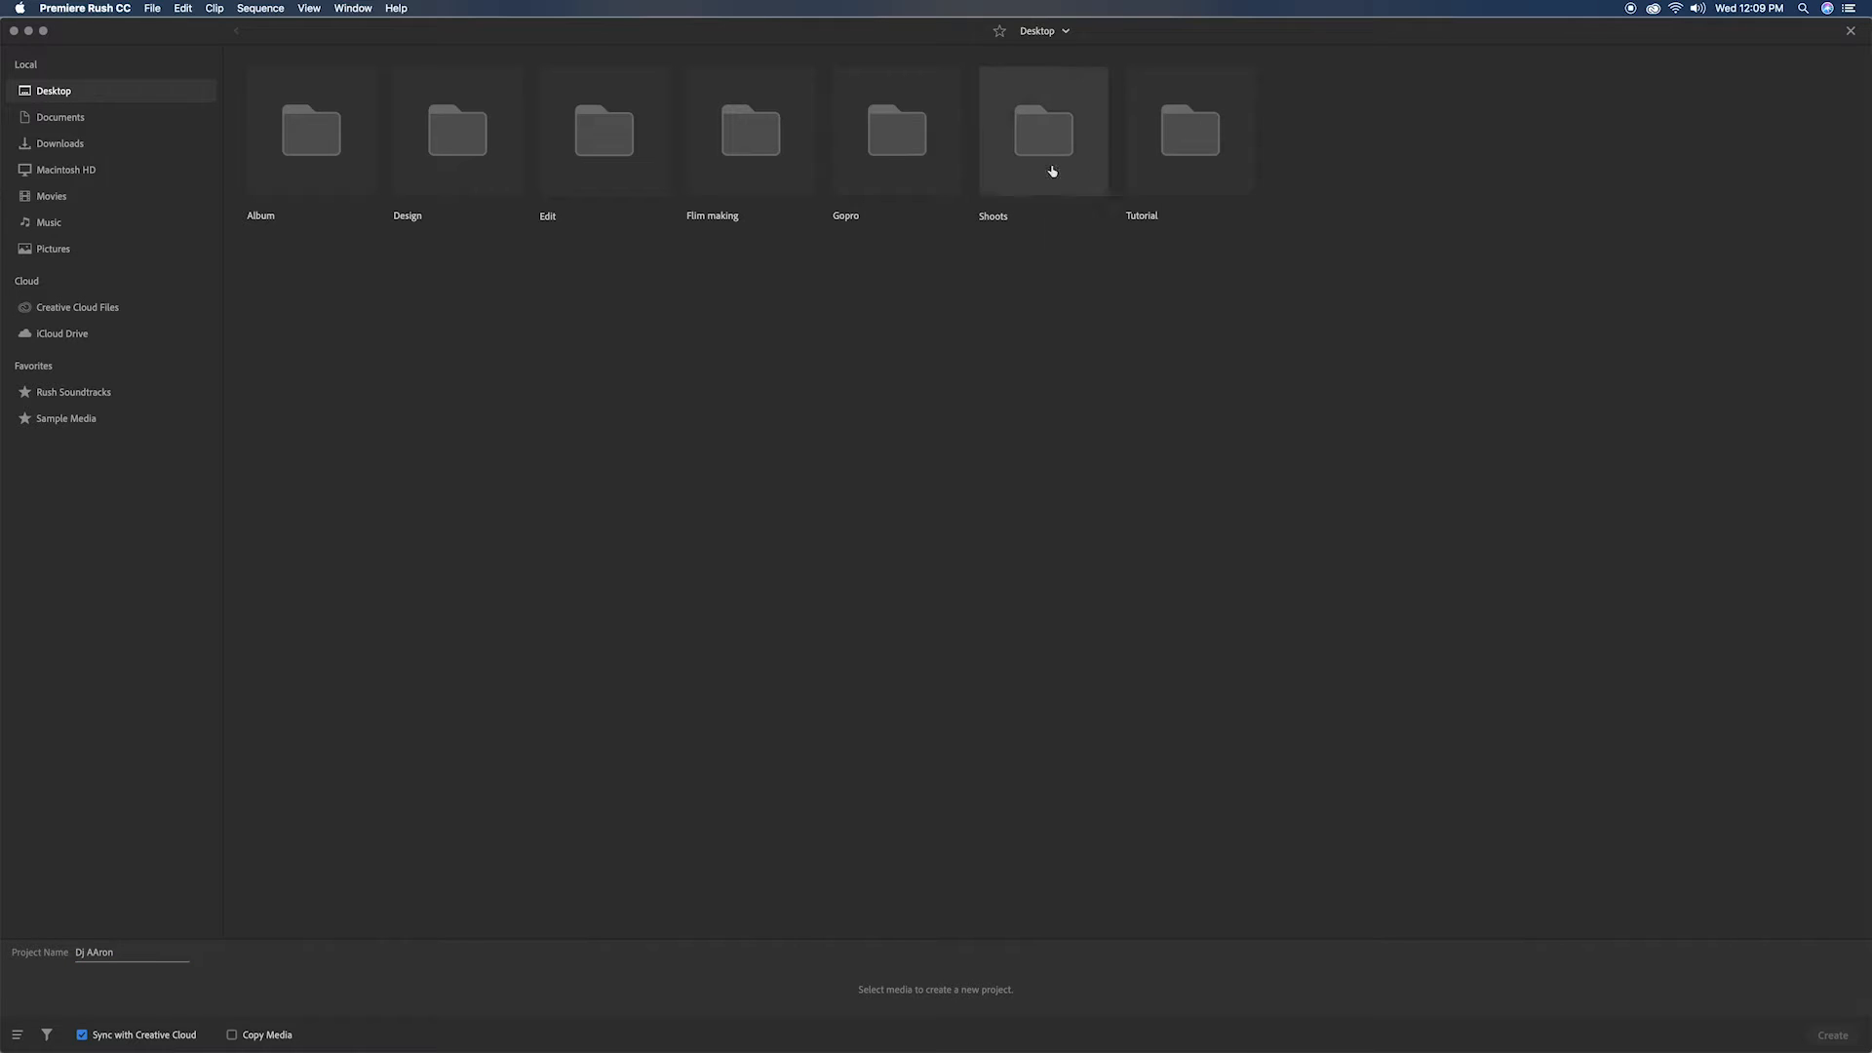
{"action": "double_click", "coordinate": [1076, 127]}
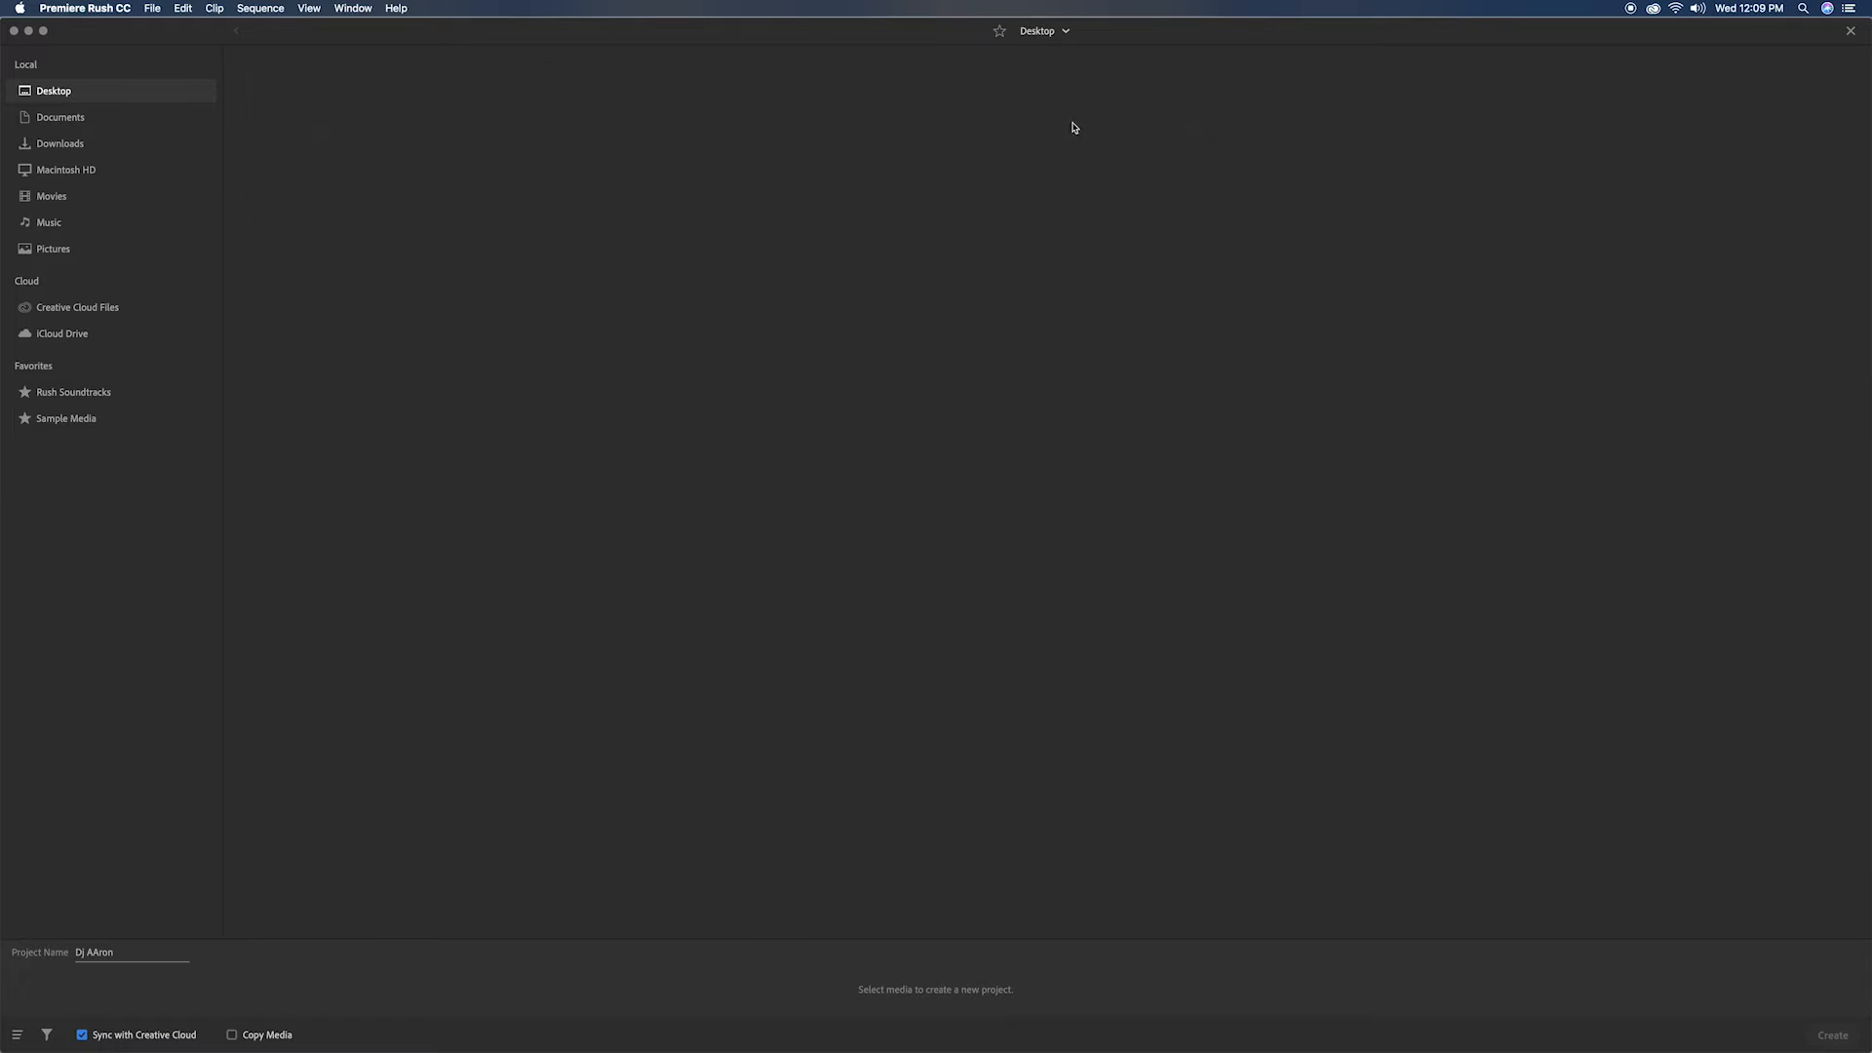
{"action": "double_click", "coordinate": [1087, 141]}
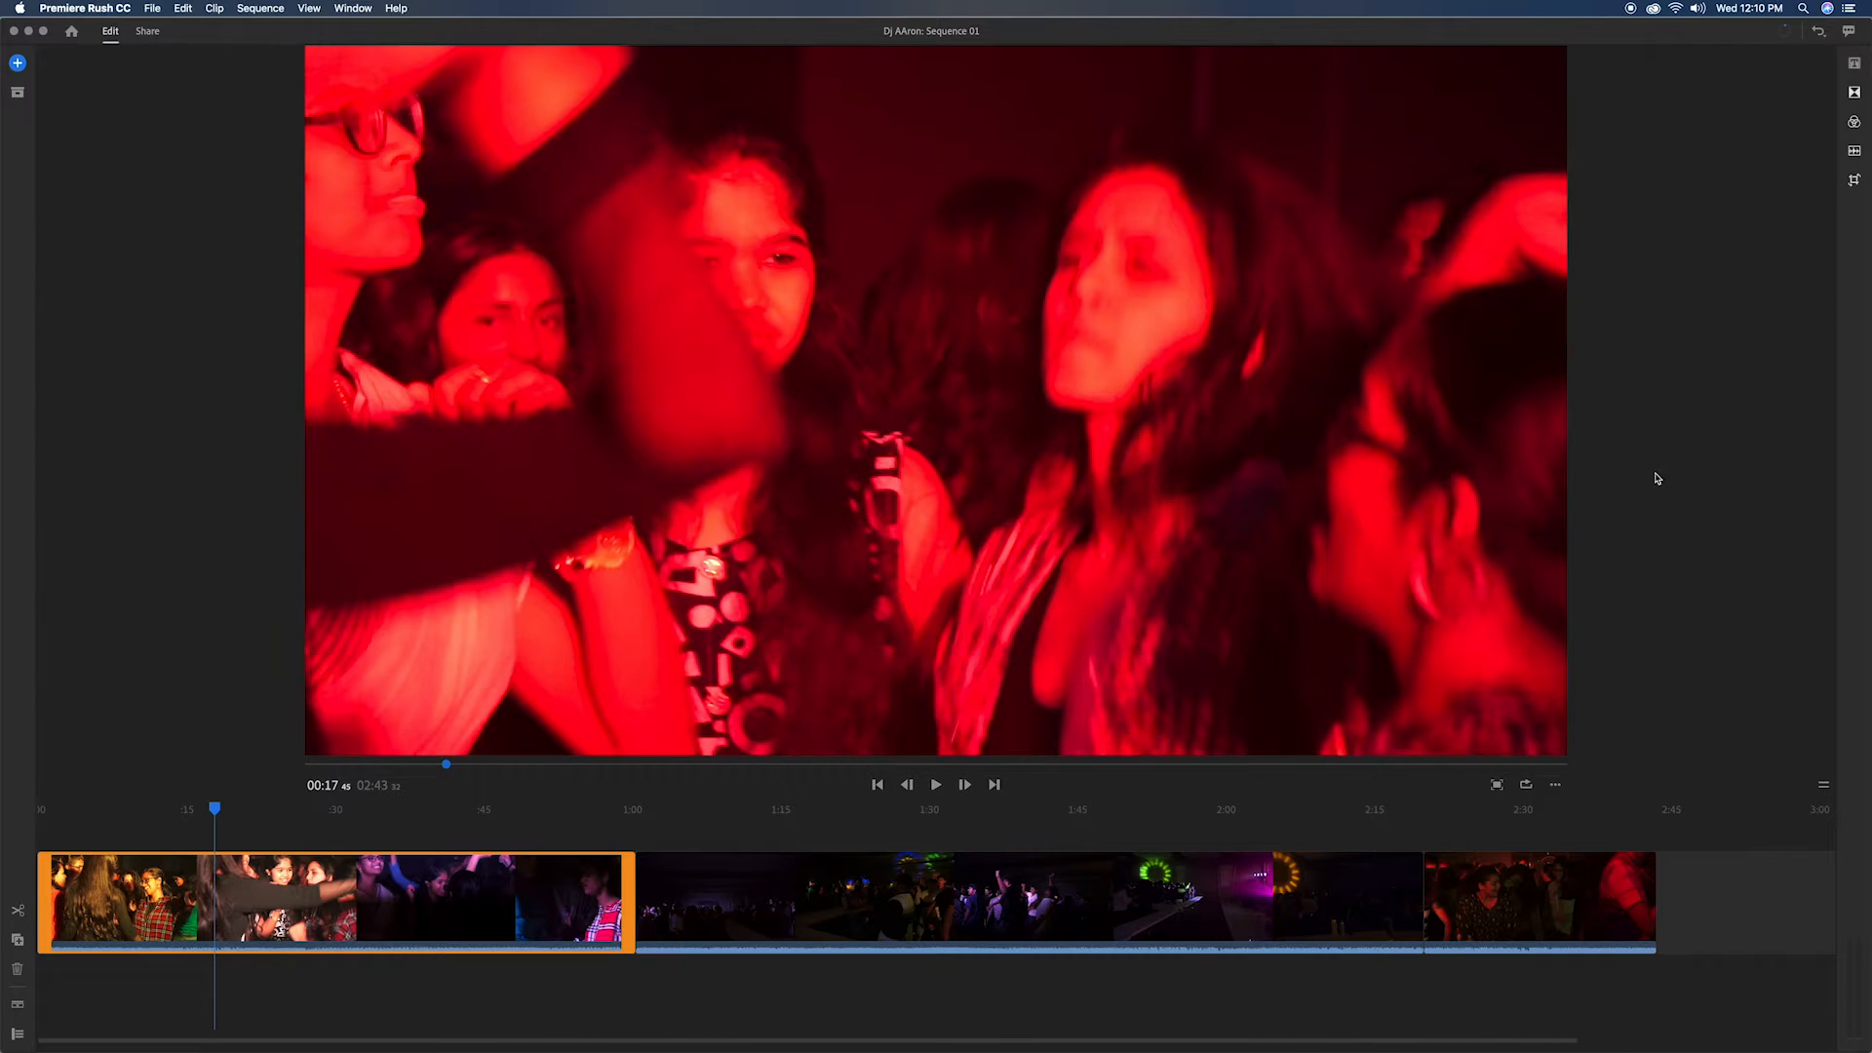
Step: Mute the audio of all three clips in the sequence
{"action": "left_click", "coordinate": [1854, 151]}
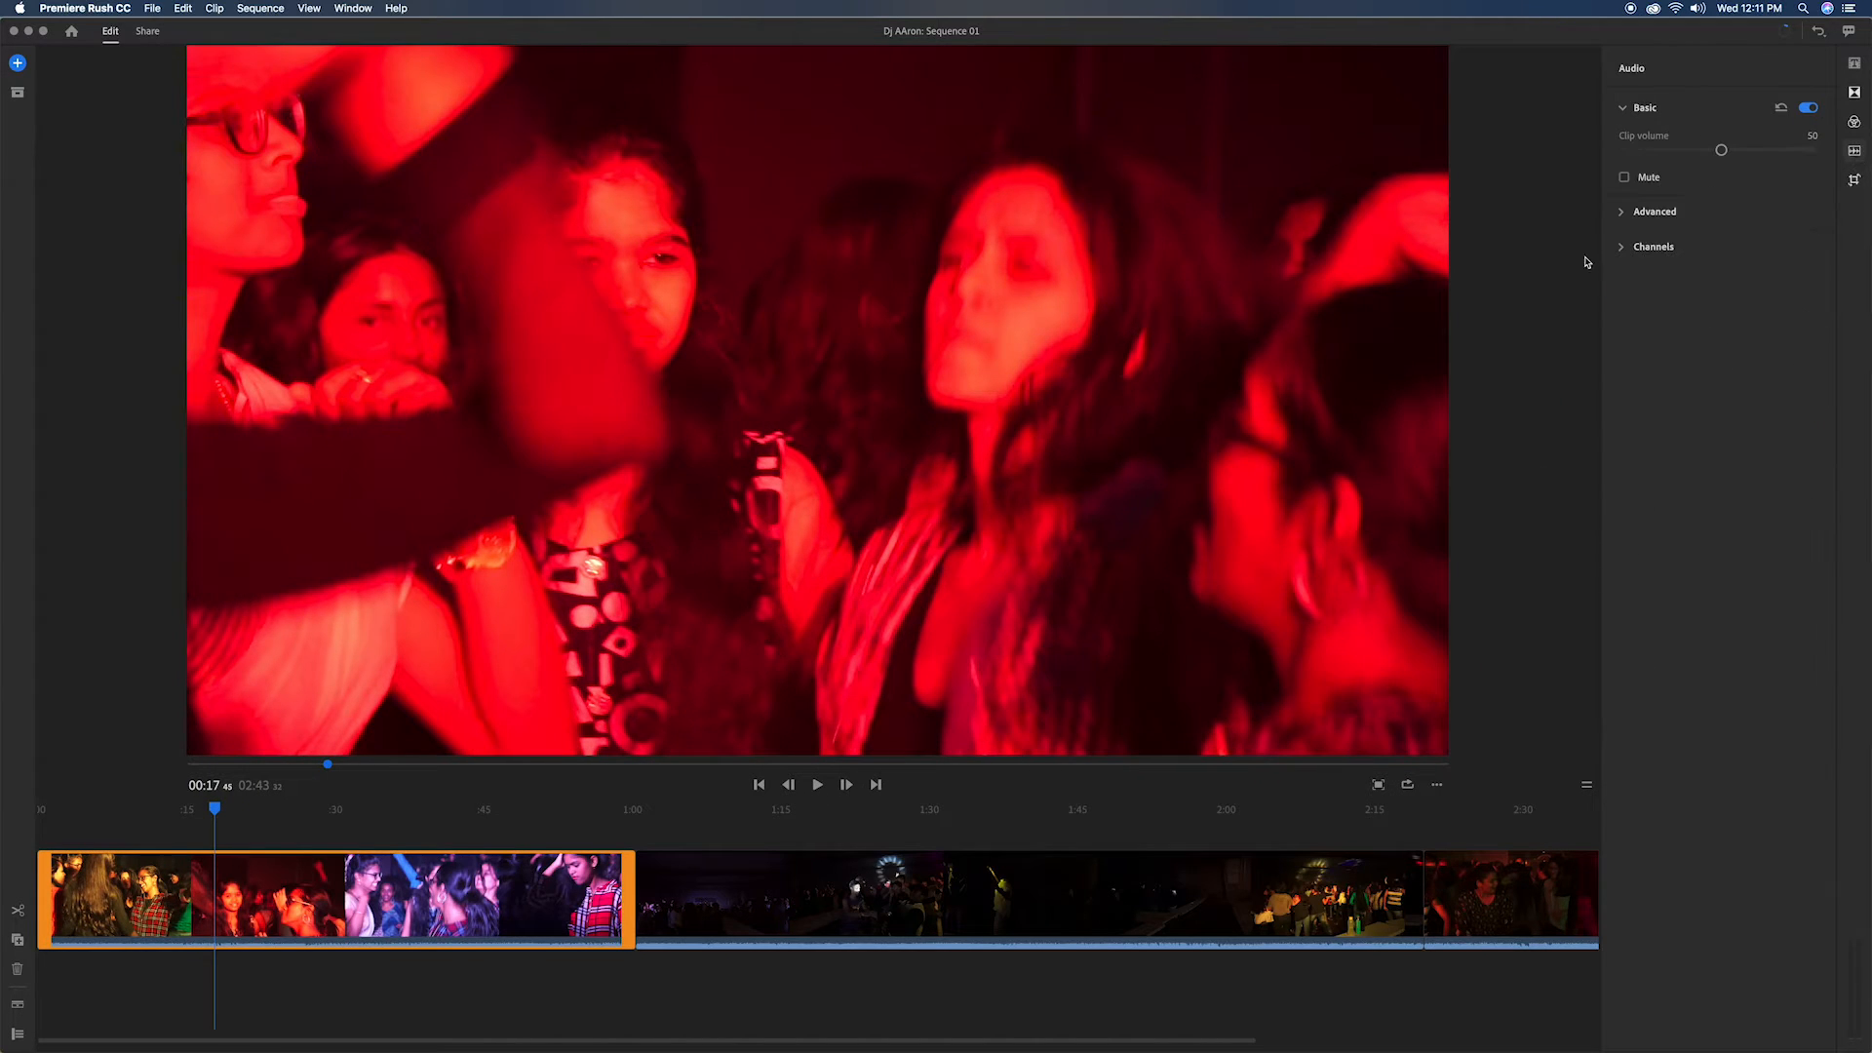
{"action": "left_click", "coordinate": [1623, 176]}
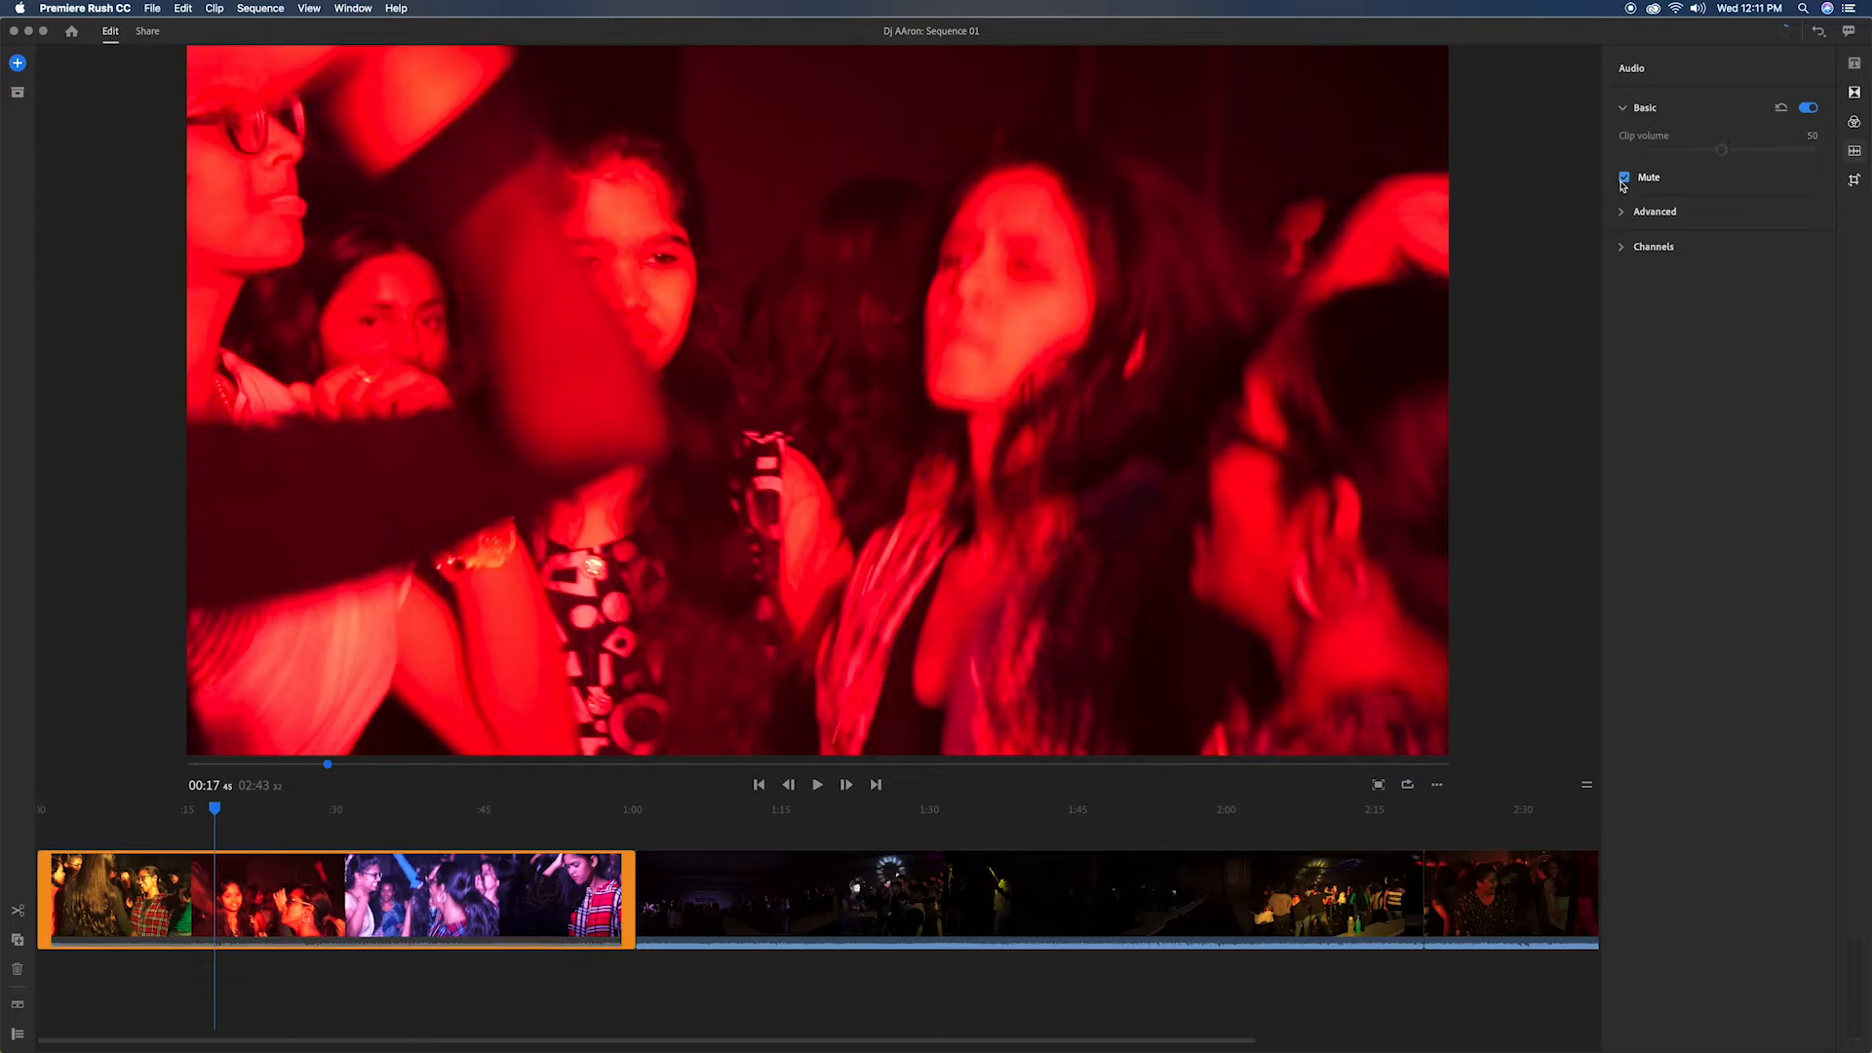
{"action": "left_click", "coordinate": [814, 885]}
{"action": "left_click", "coordinate": [1623, 176]}
{"action": "left_click", "coordinate": [1533, 892]}
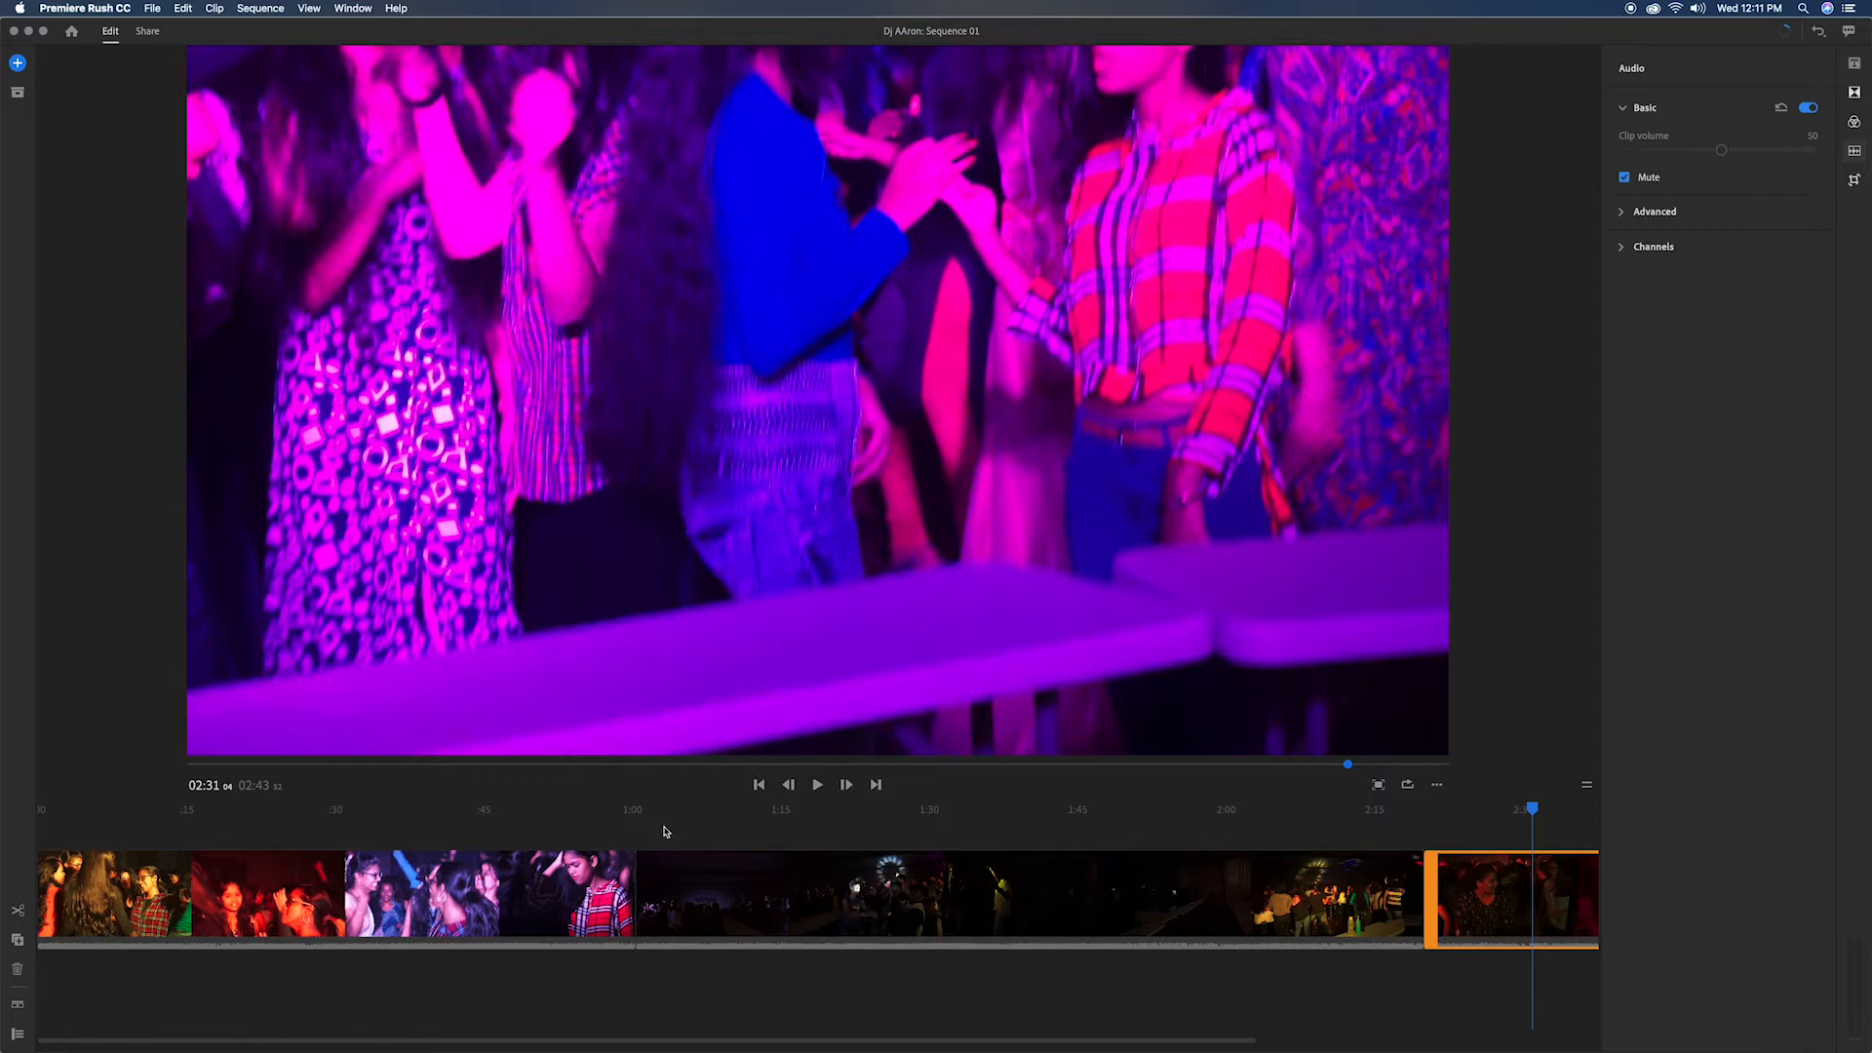
Step: Split the first clip at about 00:06 and delete the part before the cut
{"action": "left_click", "coordinate": [759, 789]}
{"action": "double_click", "coordinate": [759, 786]}
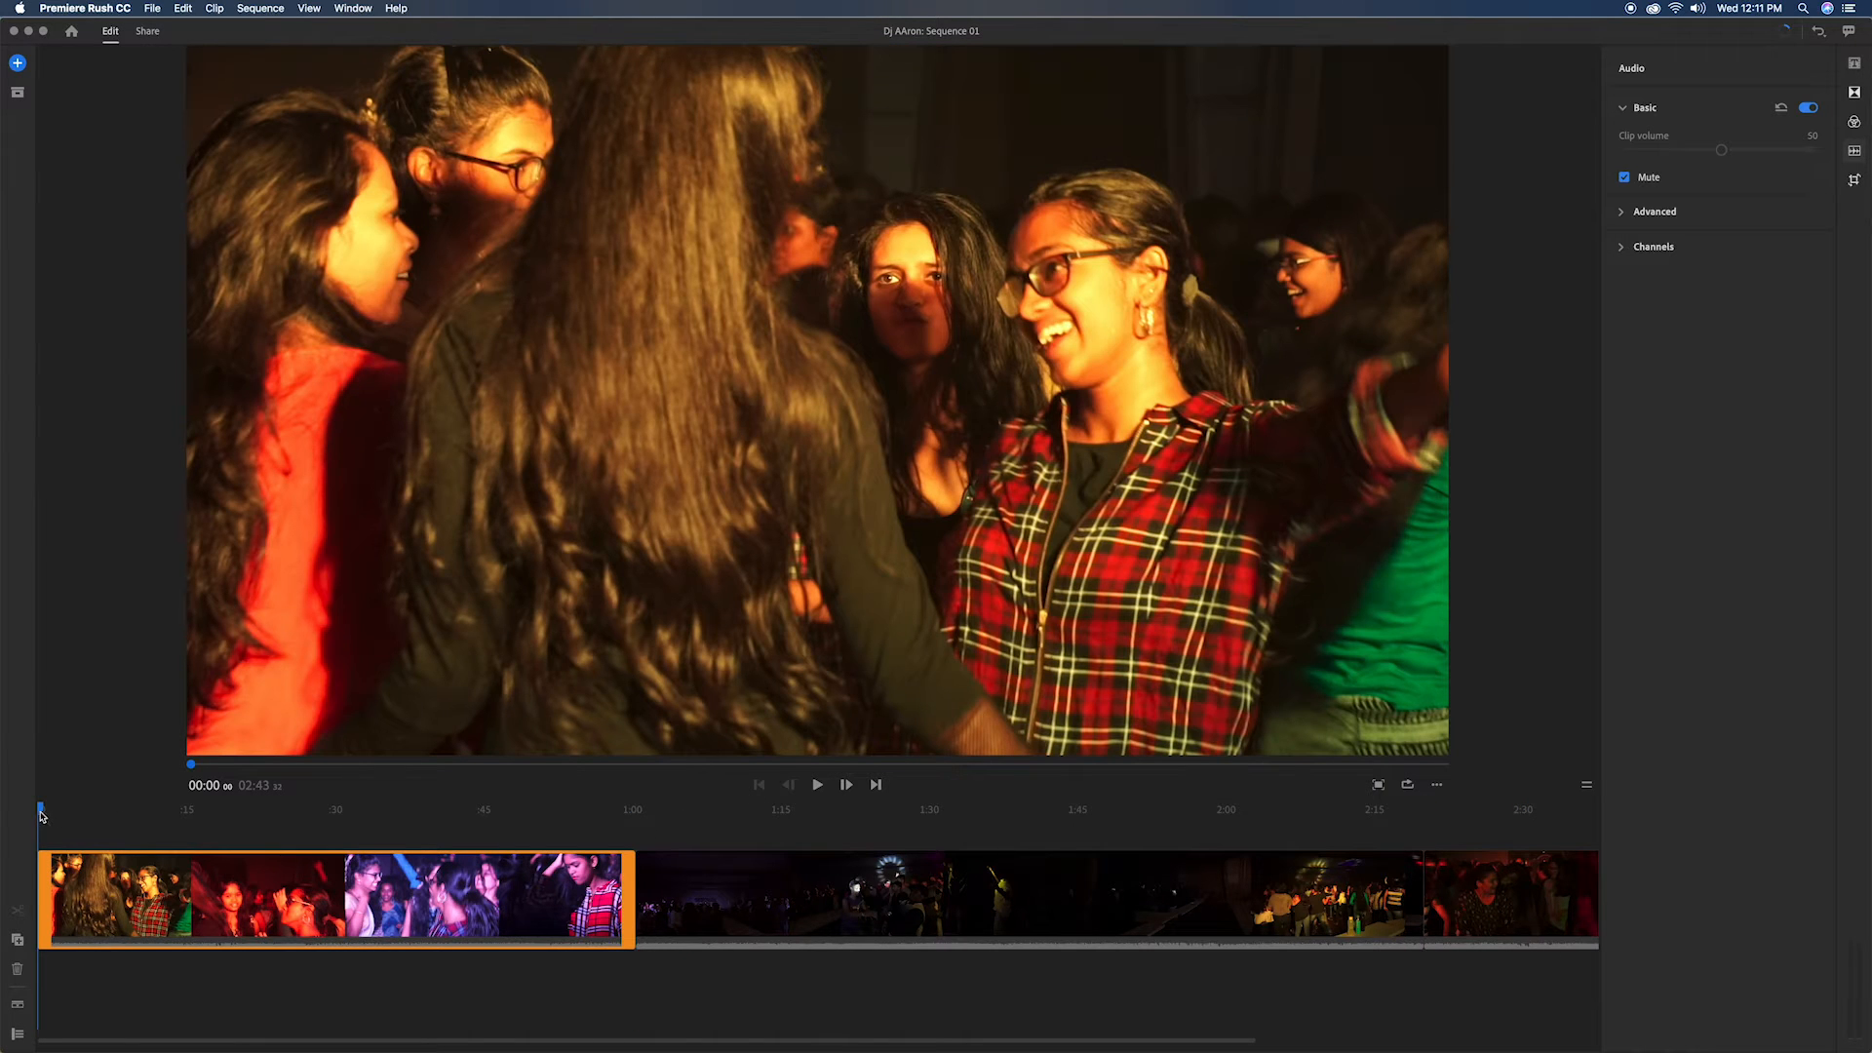
{"action": "left_click_drag", "start_coordinate": [61, 808], "coordinate": [105, 808]}
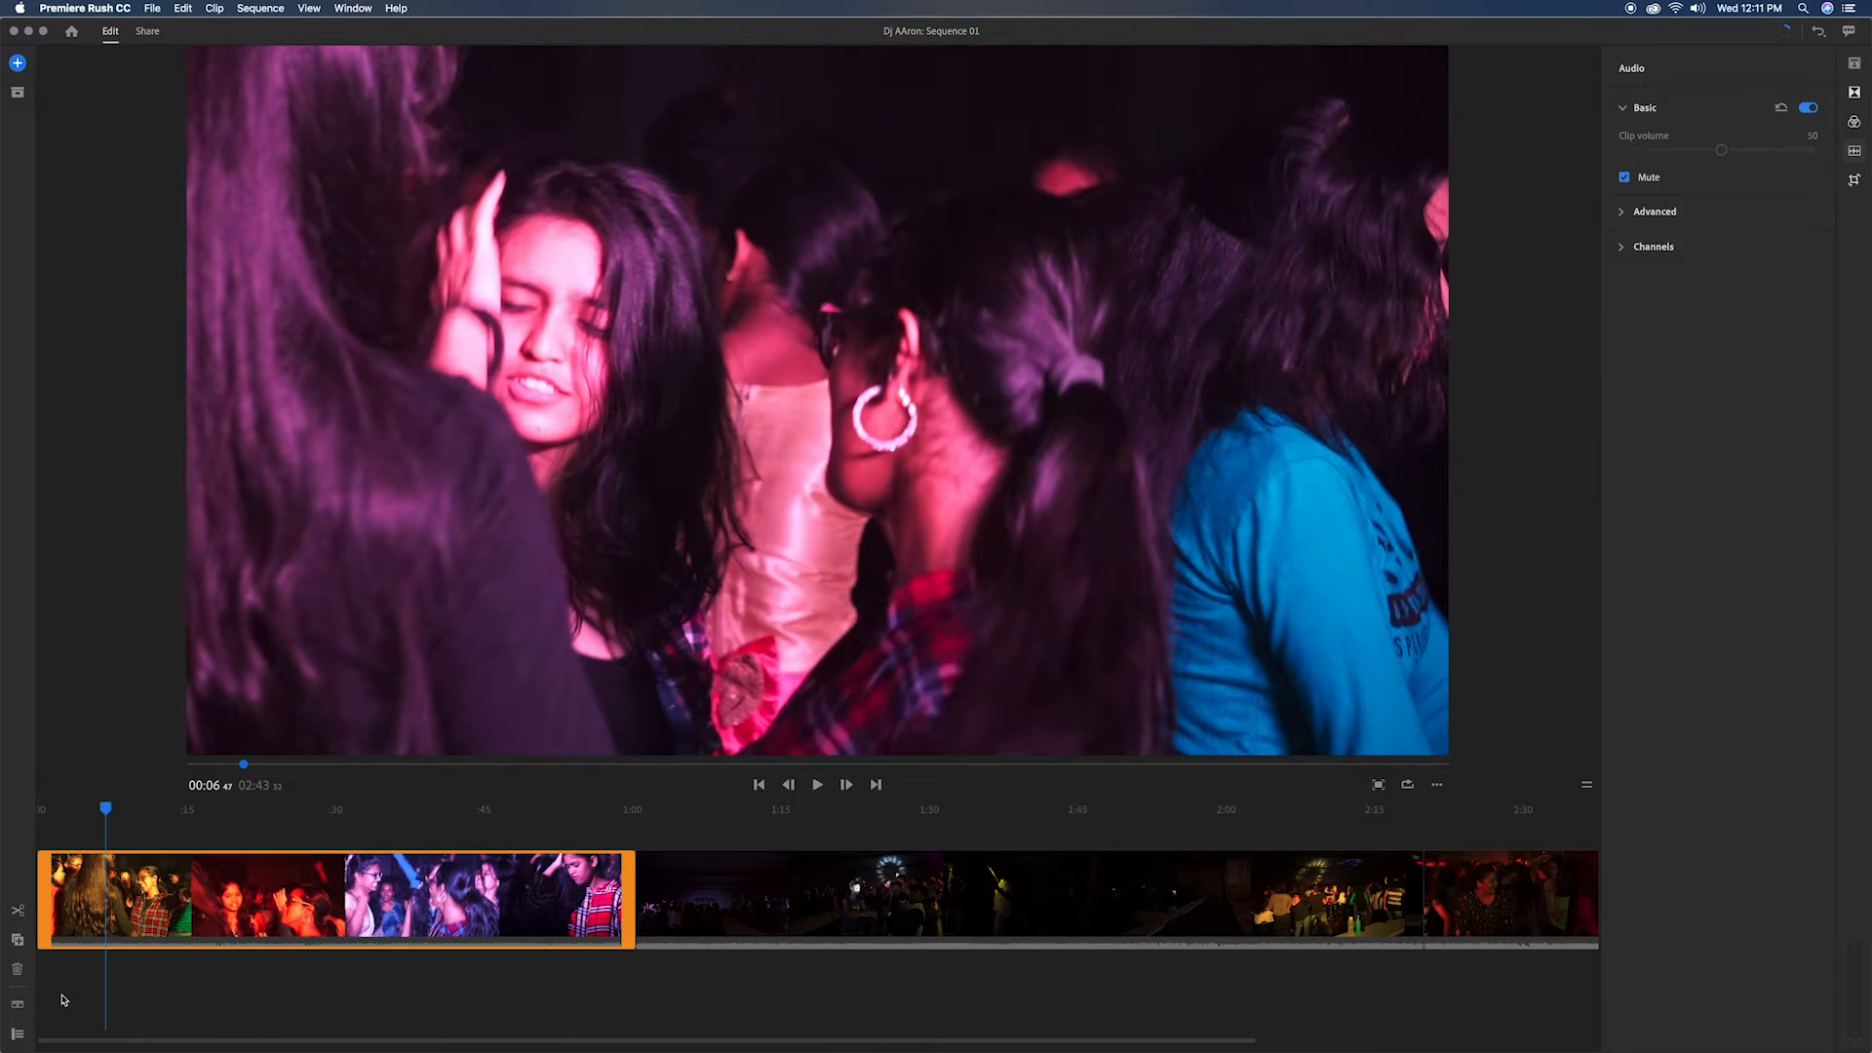
{"action": "key", "text": "super+k"}
{"action": "key", "text": "Delete"}
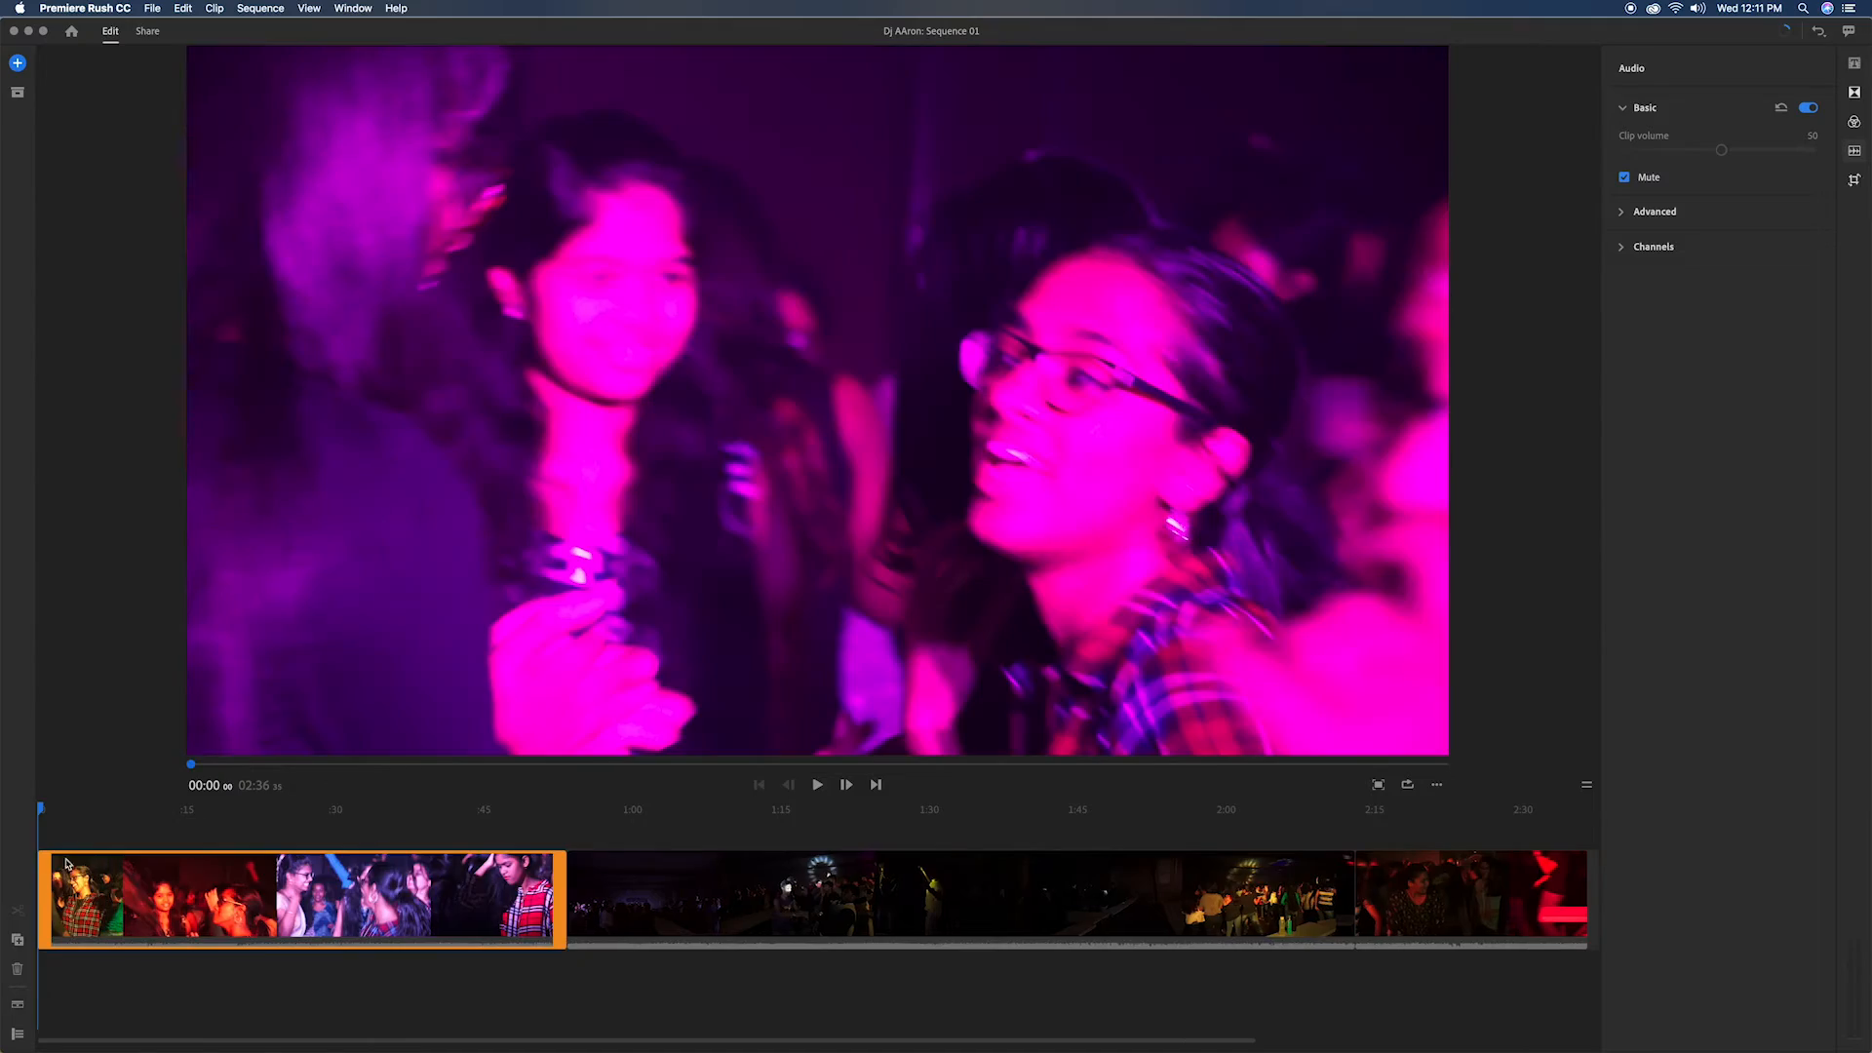
Step: Play the shortened first clip up to about 00:04, split it there and delete the opening segment
{"action": "left_click", "coordinate": [815, 788]}
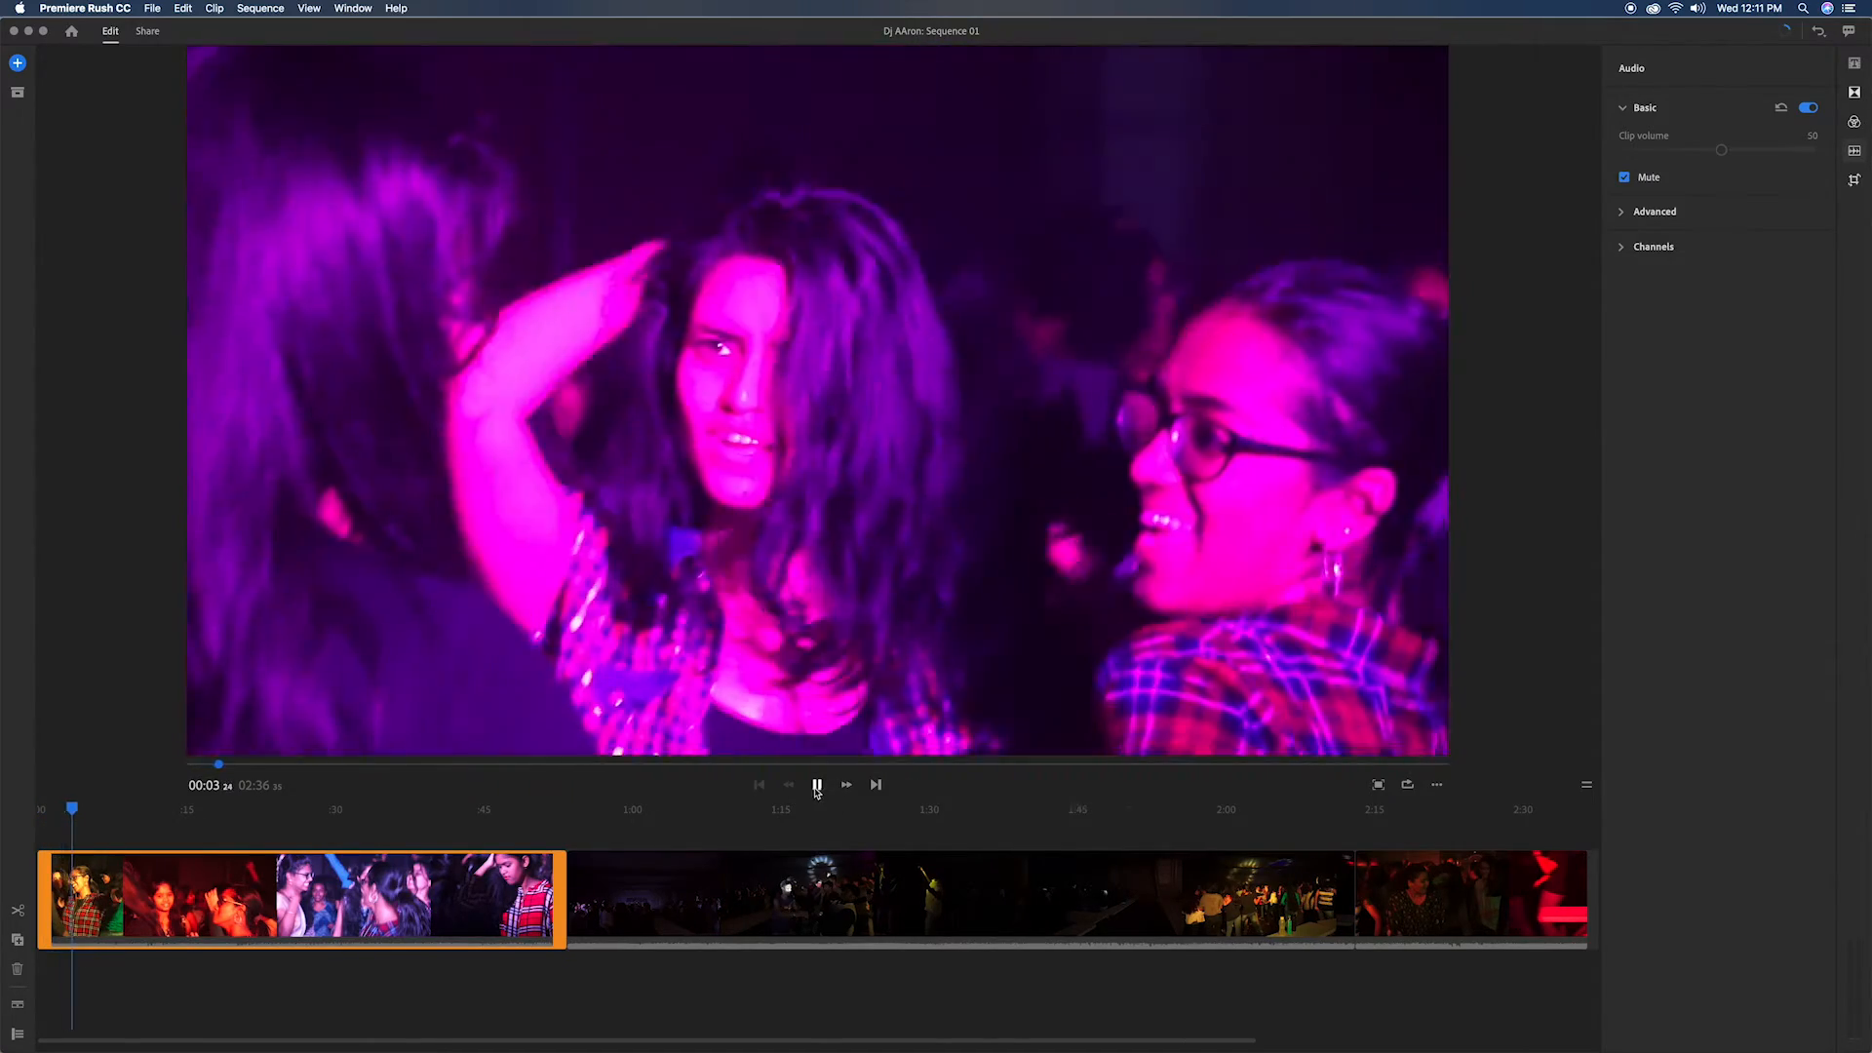
{"action": "left_click", "coordinate": [817, 786]}
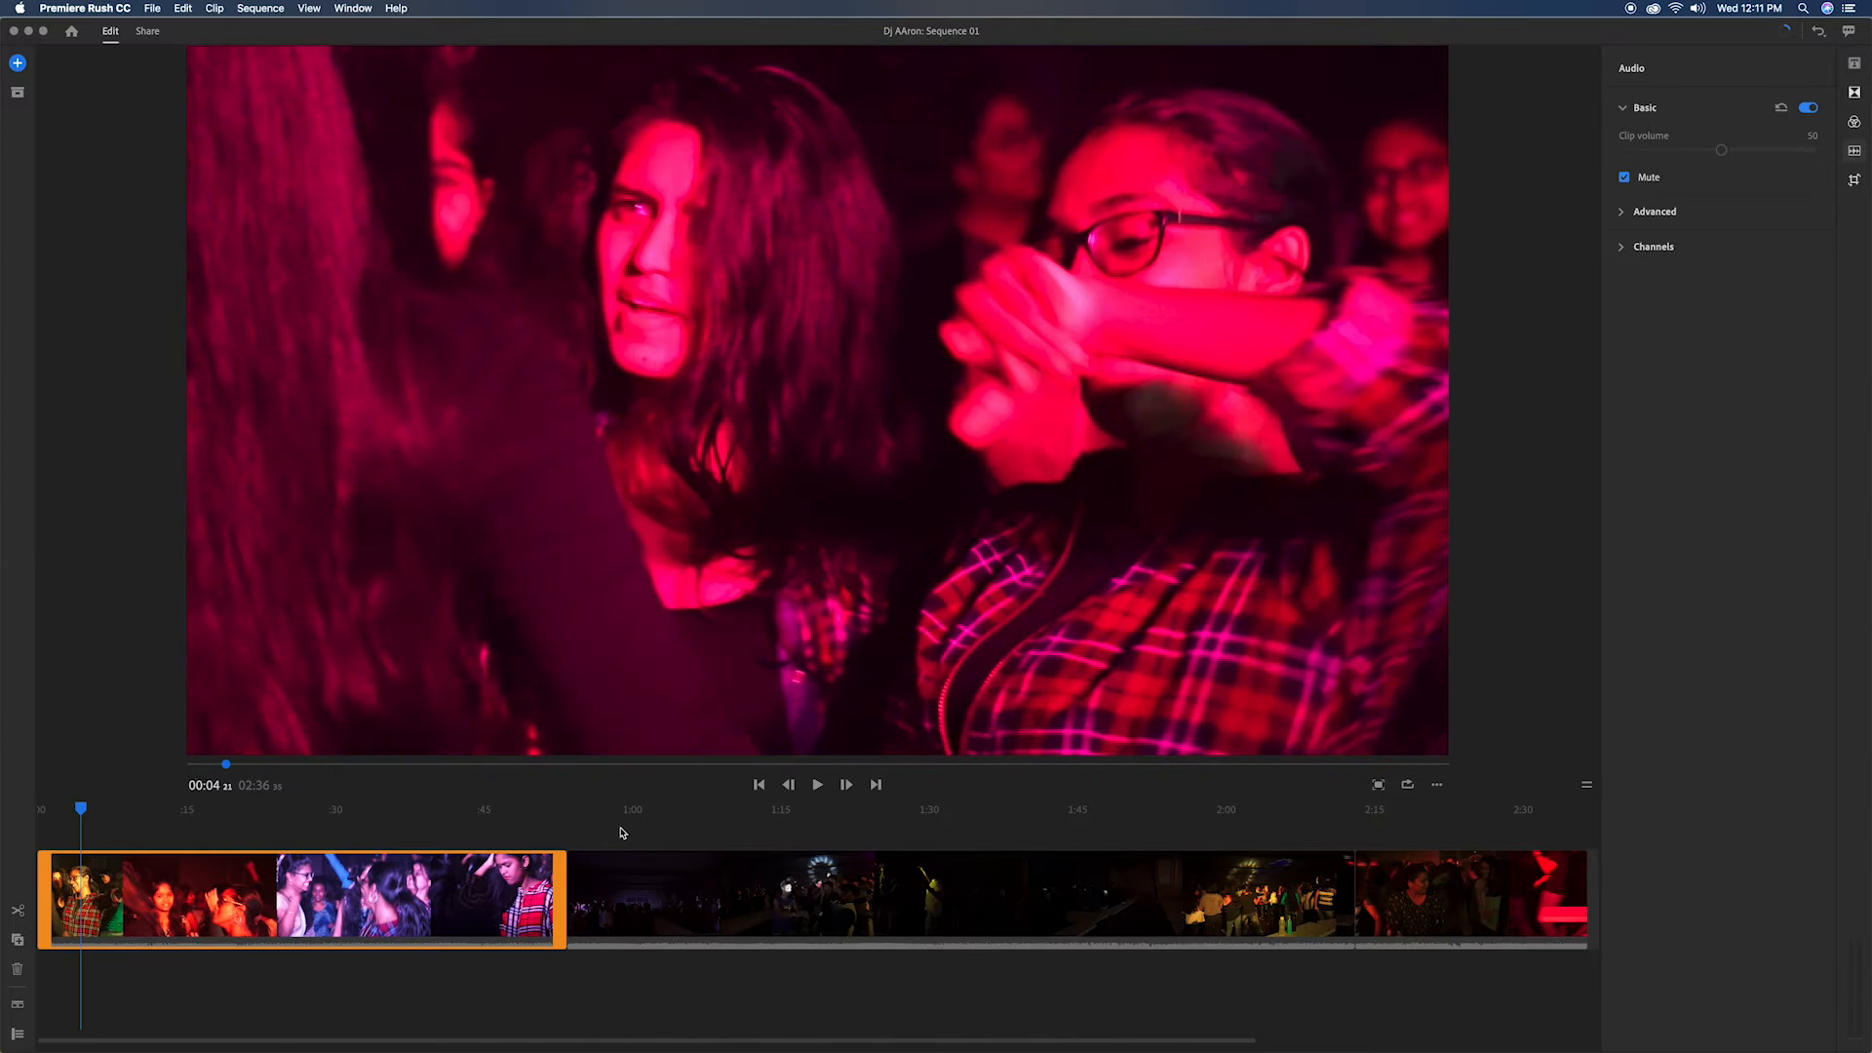
{"action": "key", "text": "s"}
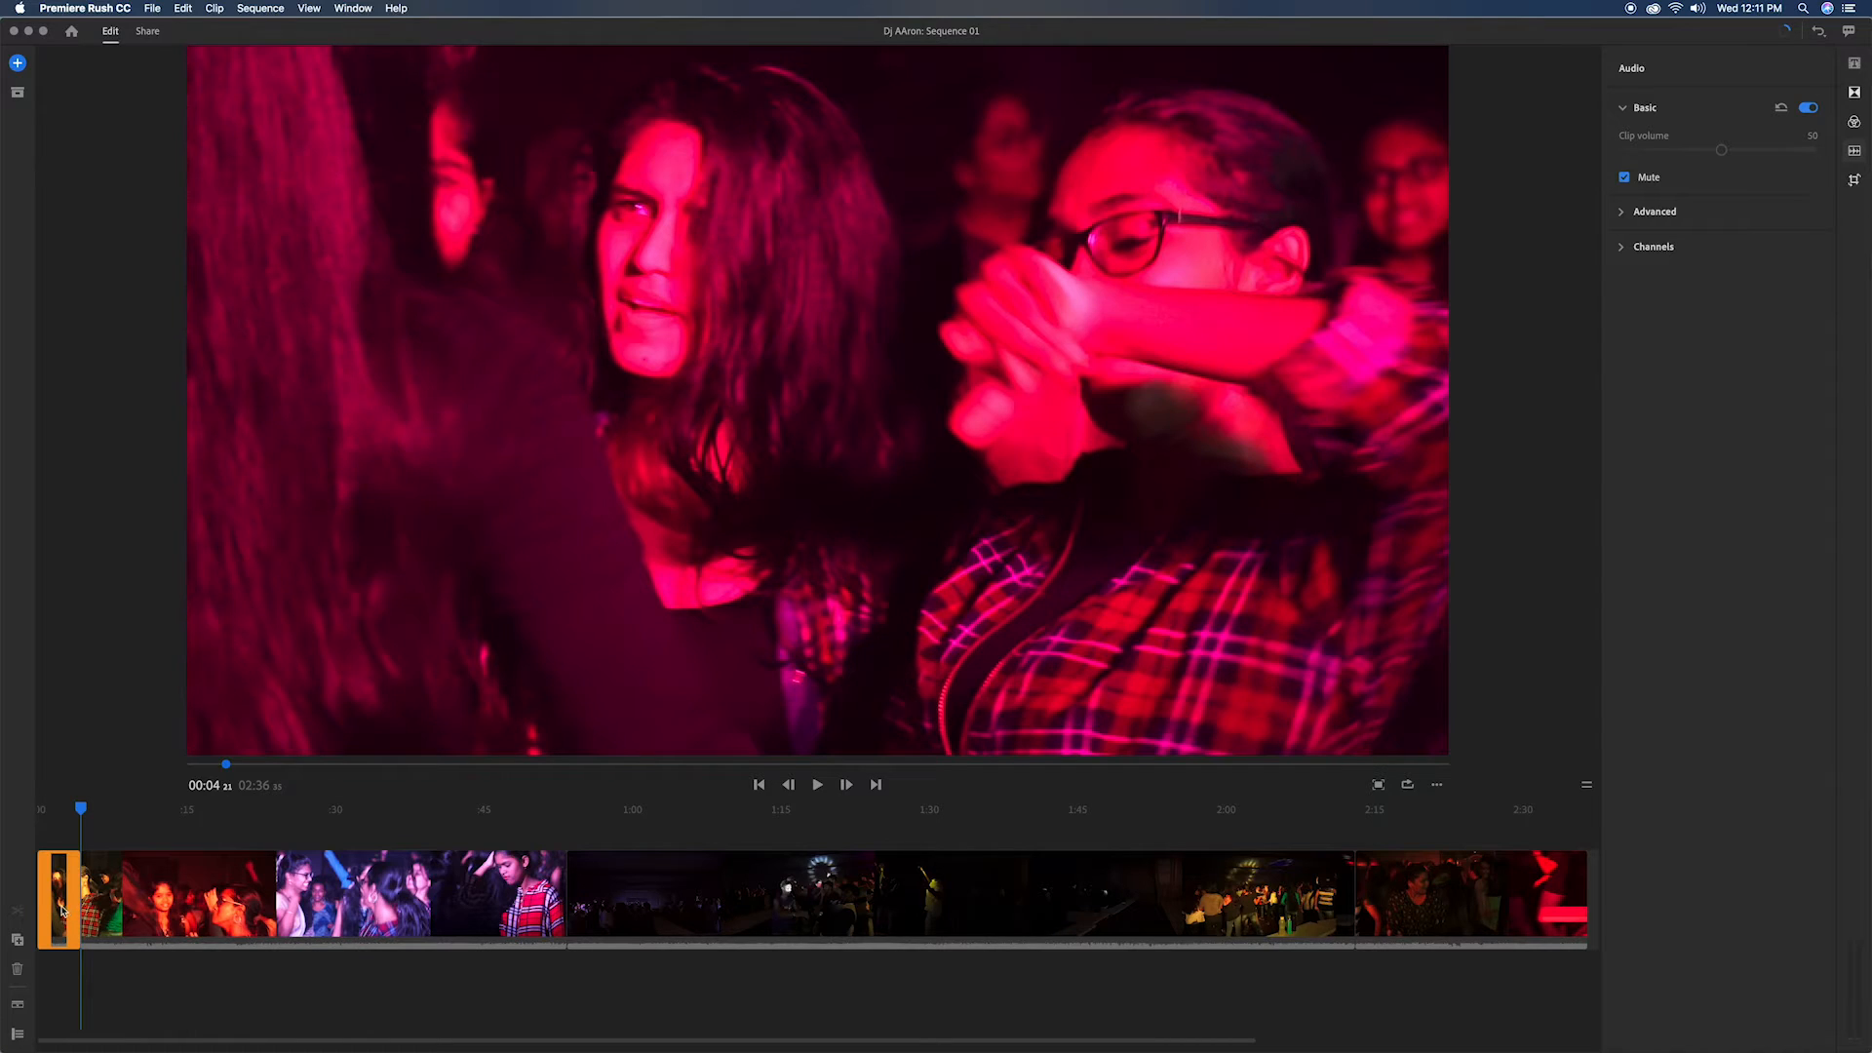
{"action": "key", "text": "Delete"}
Step: Play through the first clip and split it at about 00:07 and again at about 00:10
{"action": "left_click", "coordinate": [817, 785]}
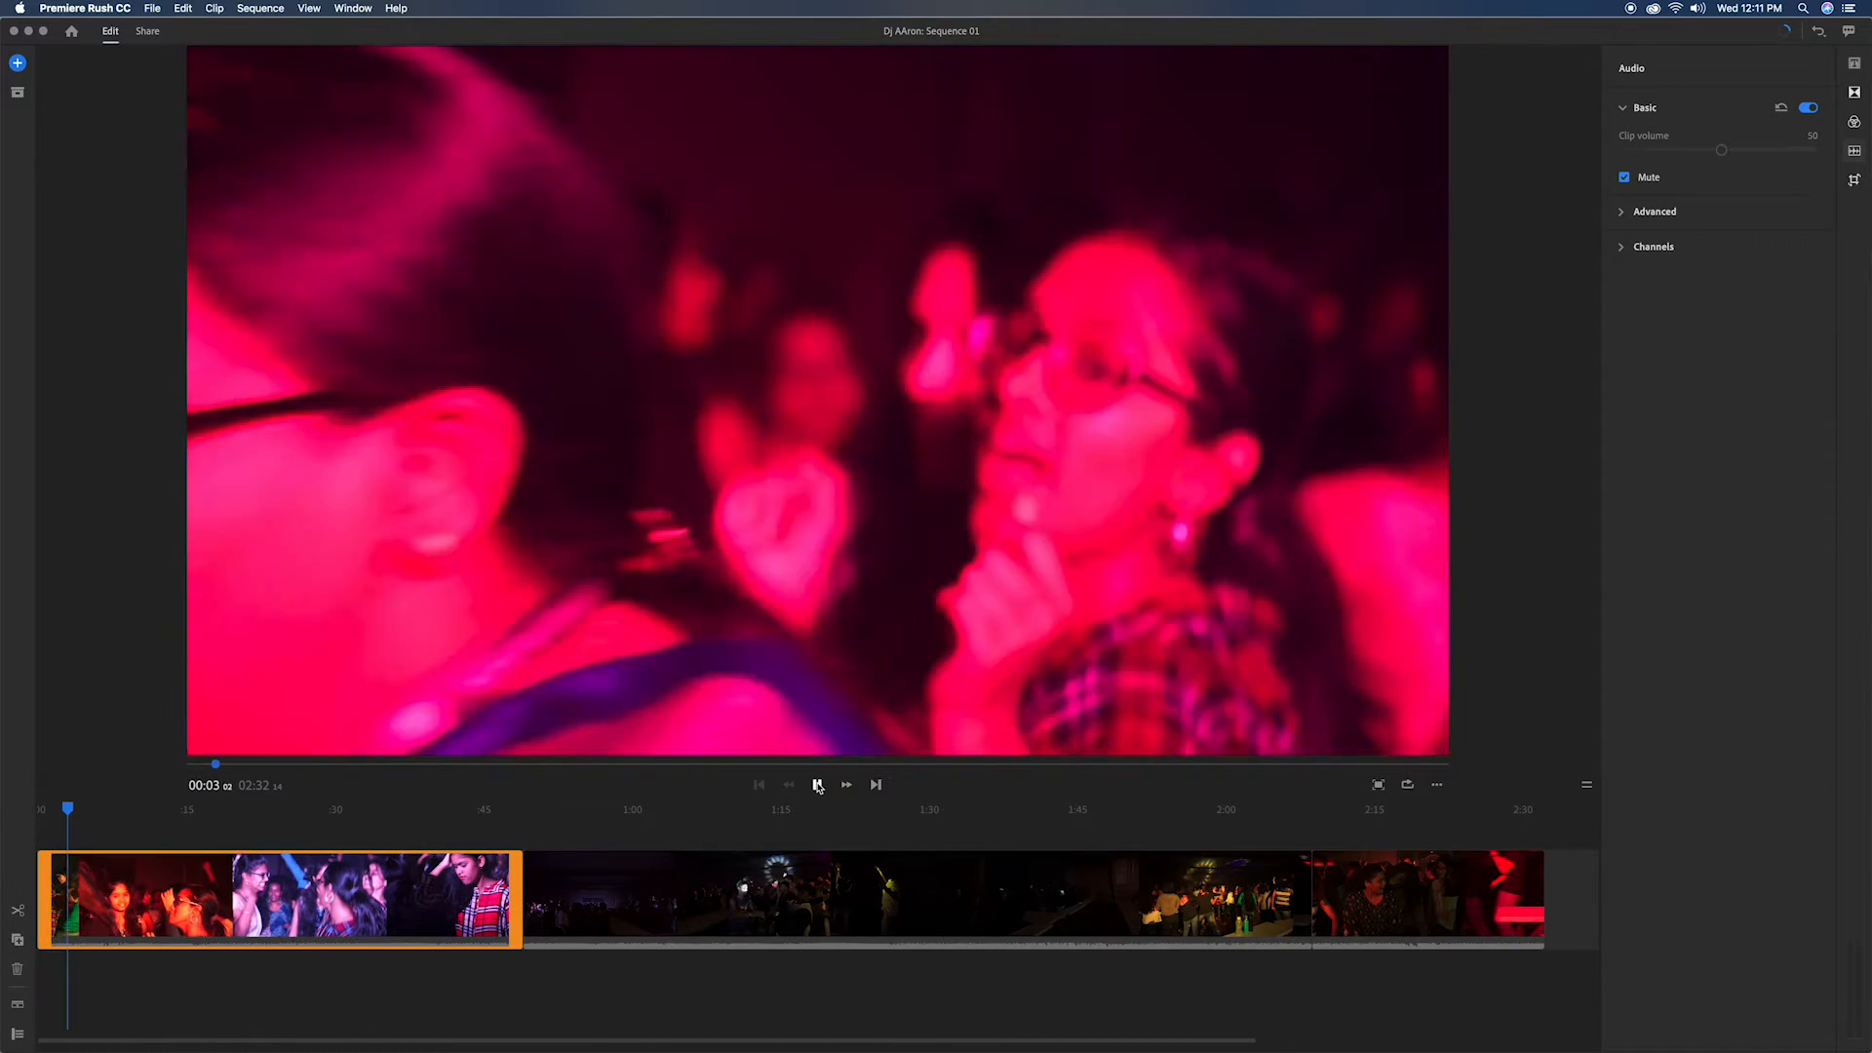
{"action": "left_click", "coordinate": [817, 785]}
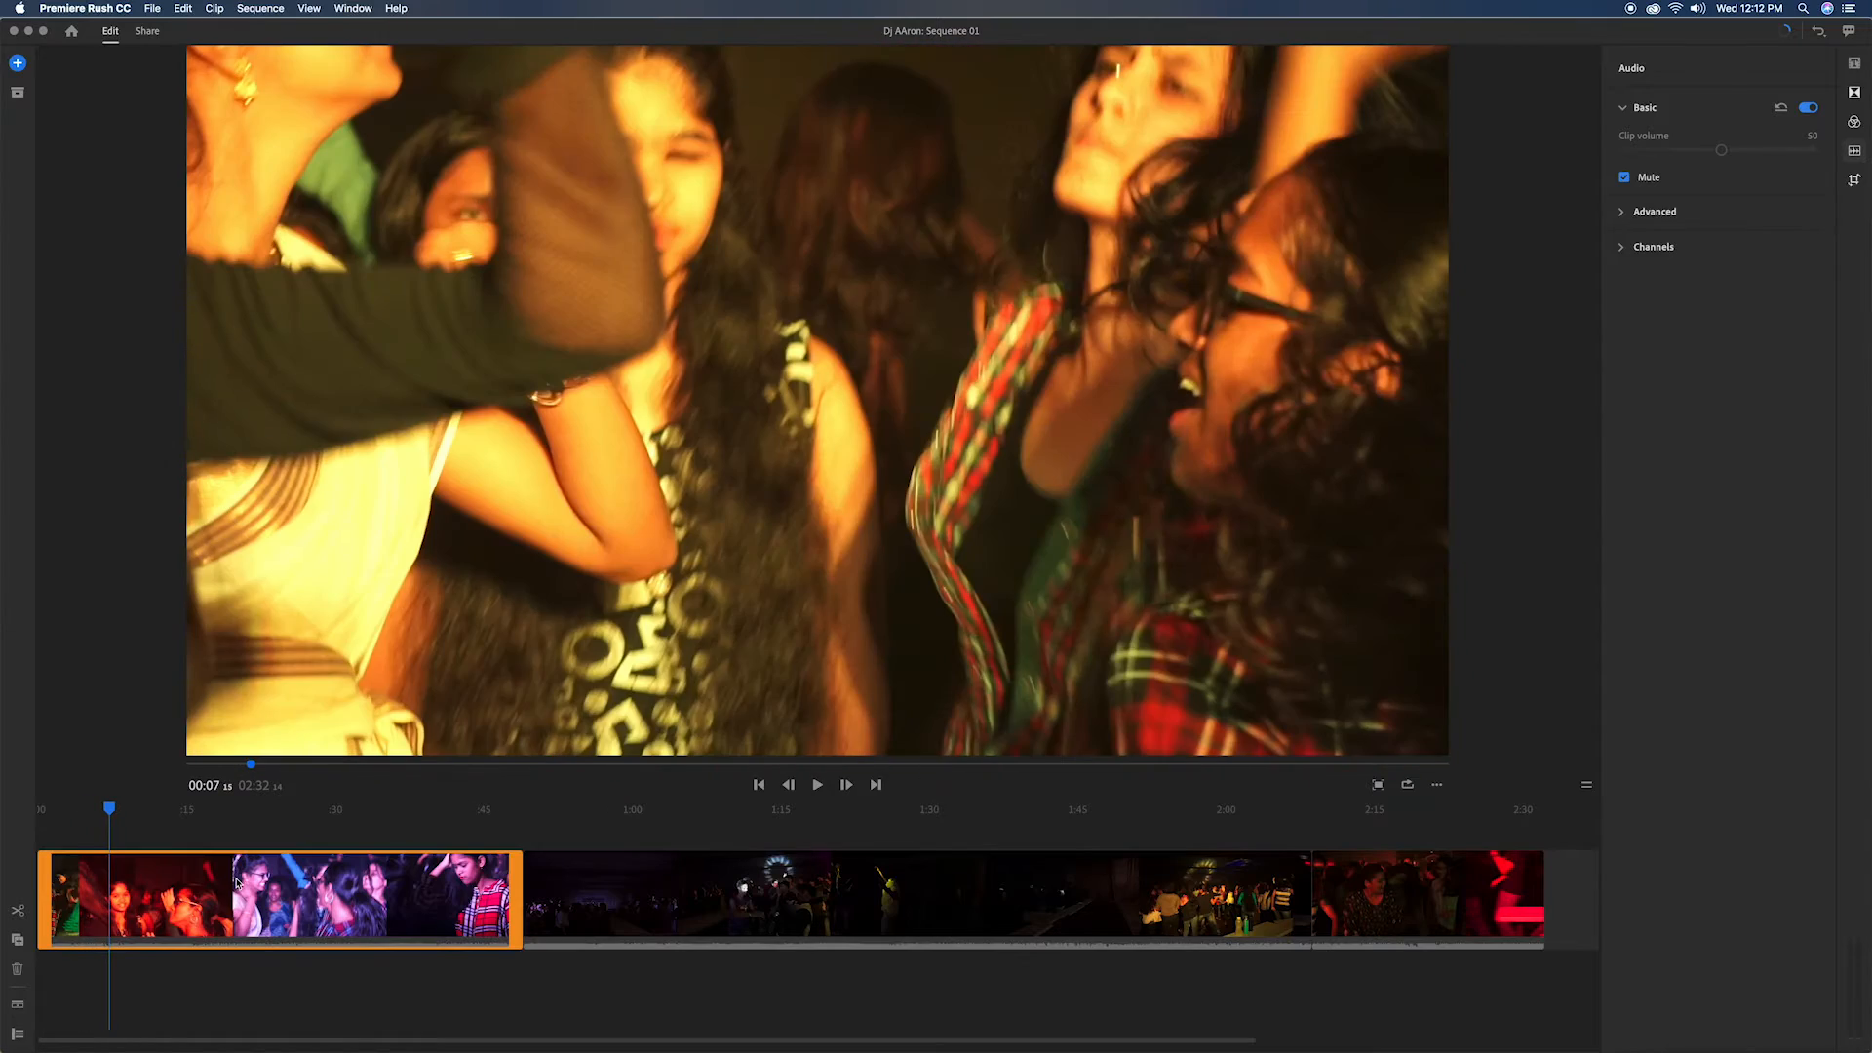
{"action": "left_click", "coordinate": [18, 909]}
{"action": "left_click", "coordinate": [817, 785]}
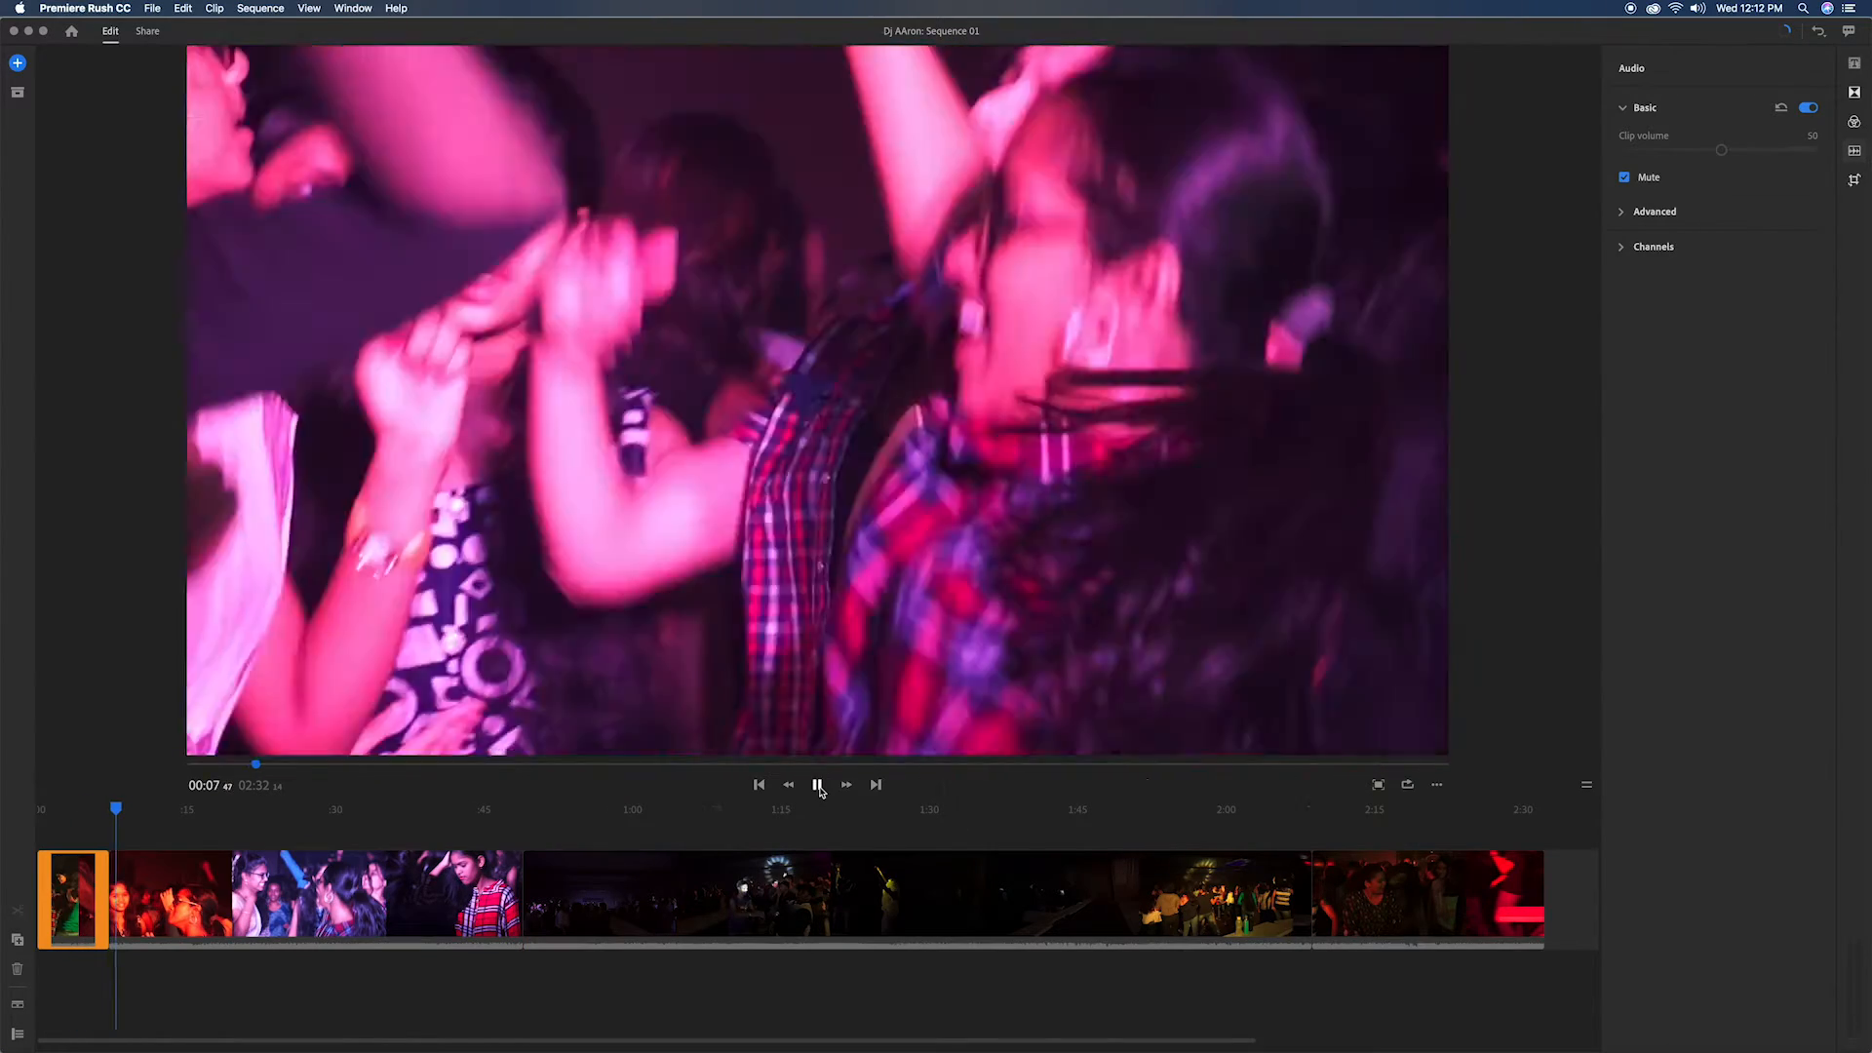
{"action": "left_click", "coordinate": [819, 789]}
{"action": "left_click", "coordinate": [442, 933]}
{"action": "left_click", "coordinate": [17, 909]}
Step: Split the remaining first-clip footage at about 00:14 and once more further along
{"action": "left_click", "coordinate": [817, 785]}
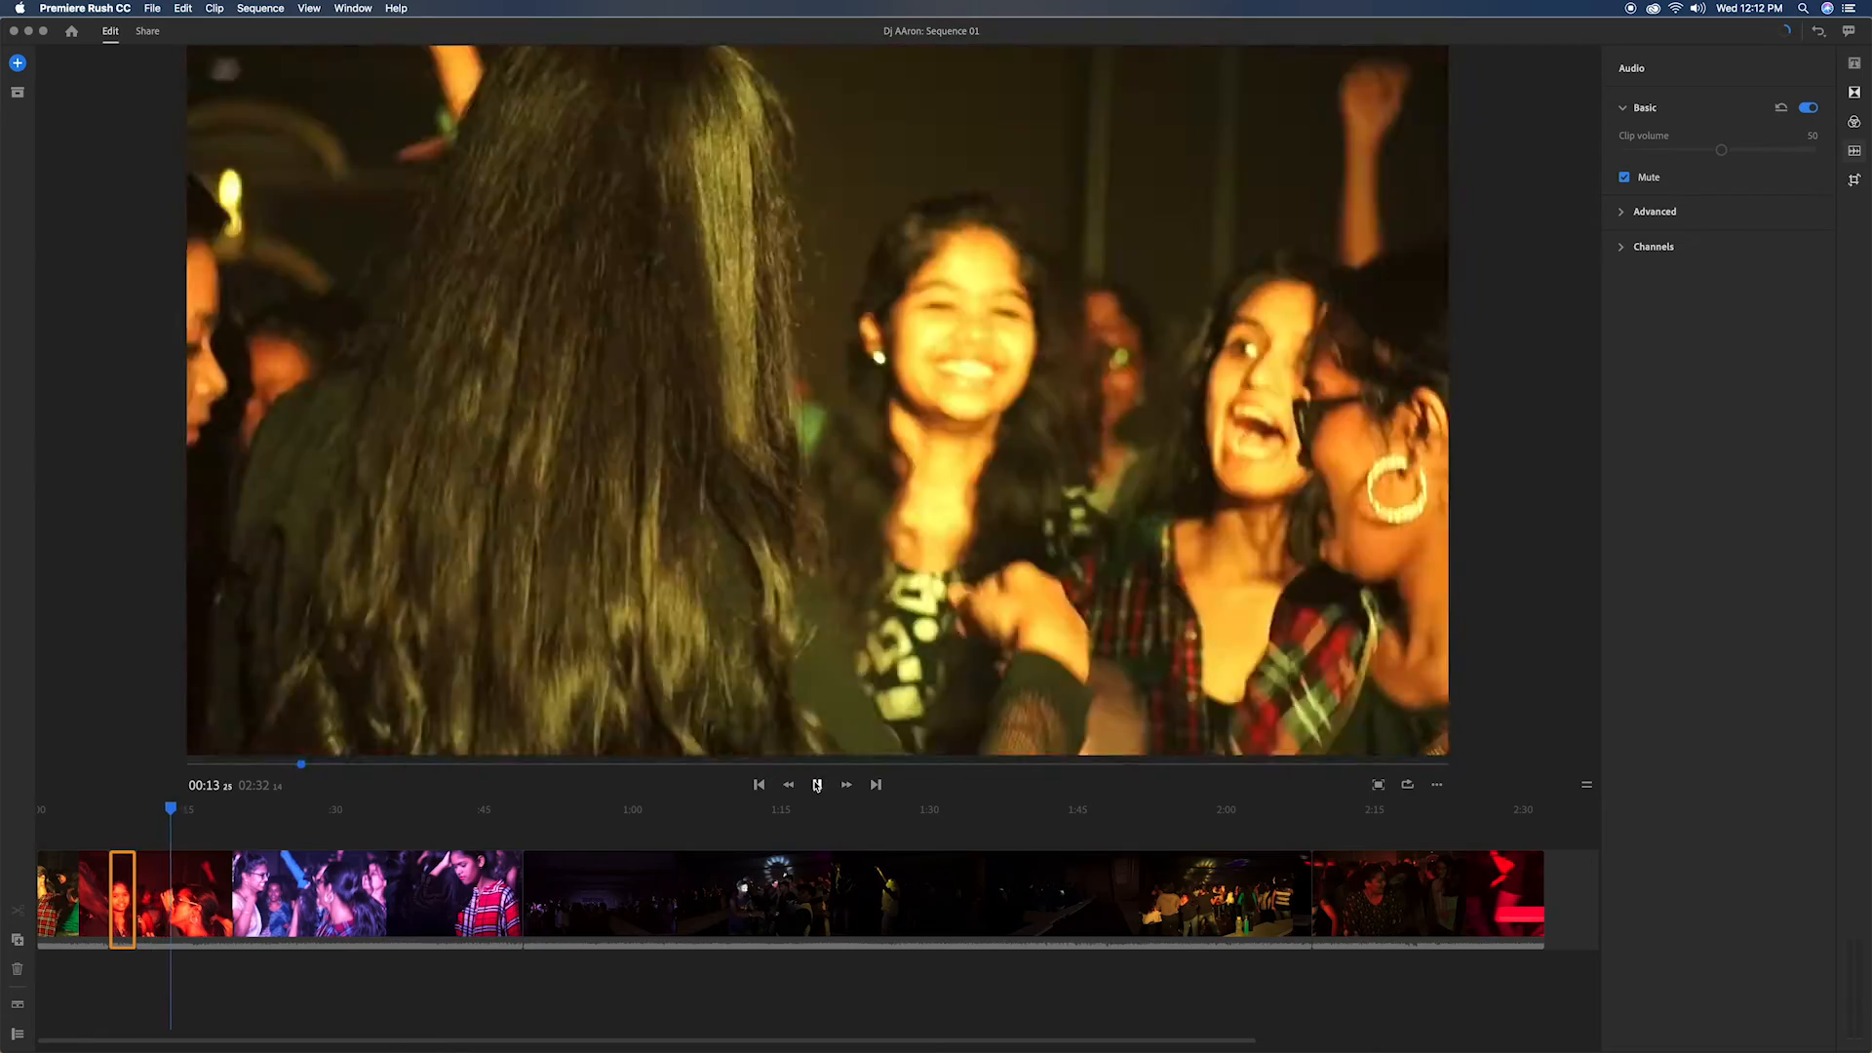
{"action": "left_click", "coordinate": [817, 784]}
{"action": "left_click", "coordinate": [505, 931]}
{"action": "key", "text": "super+k"}
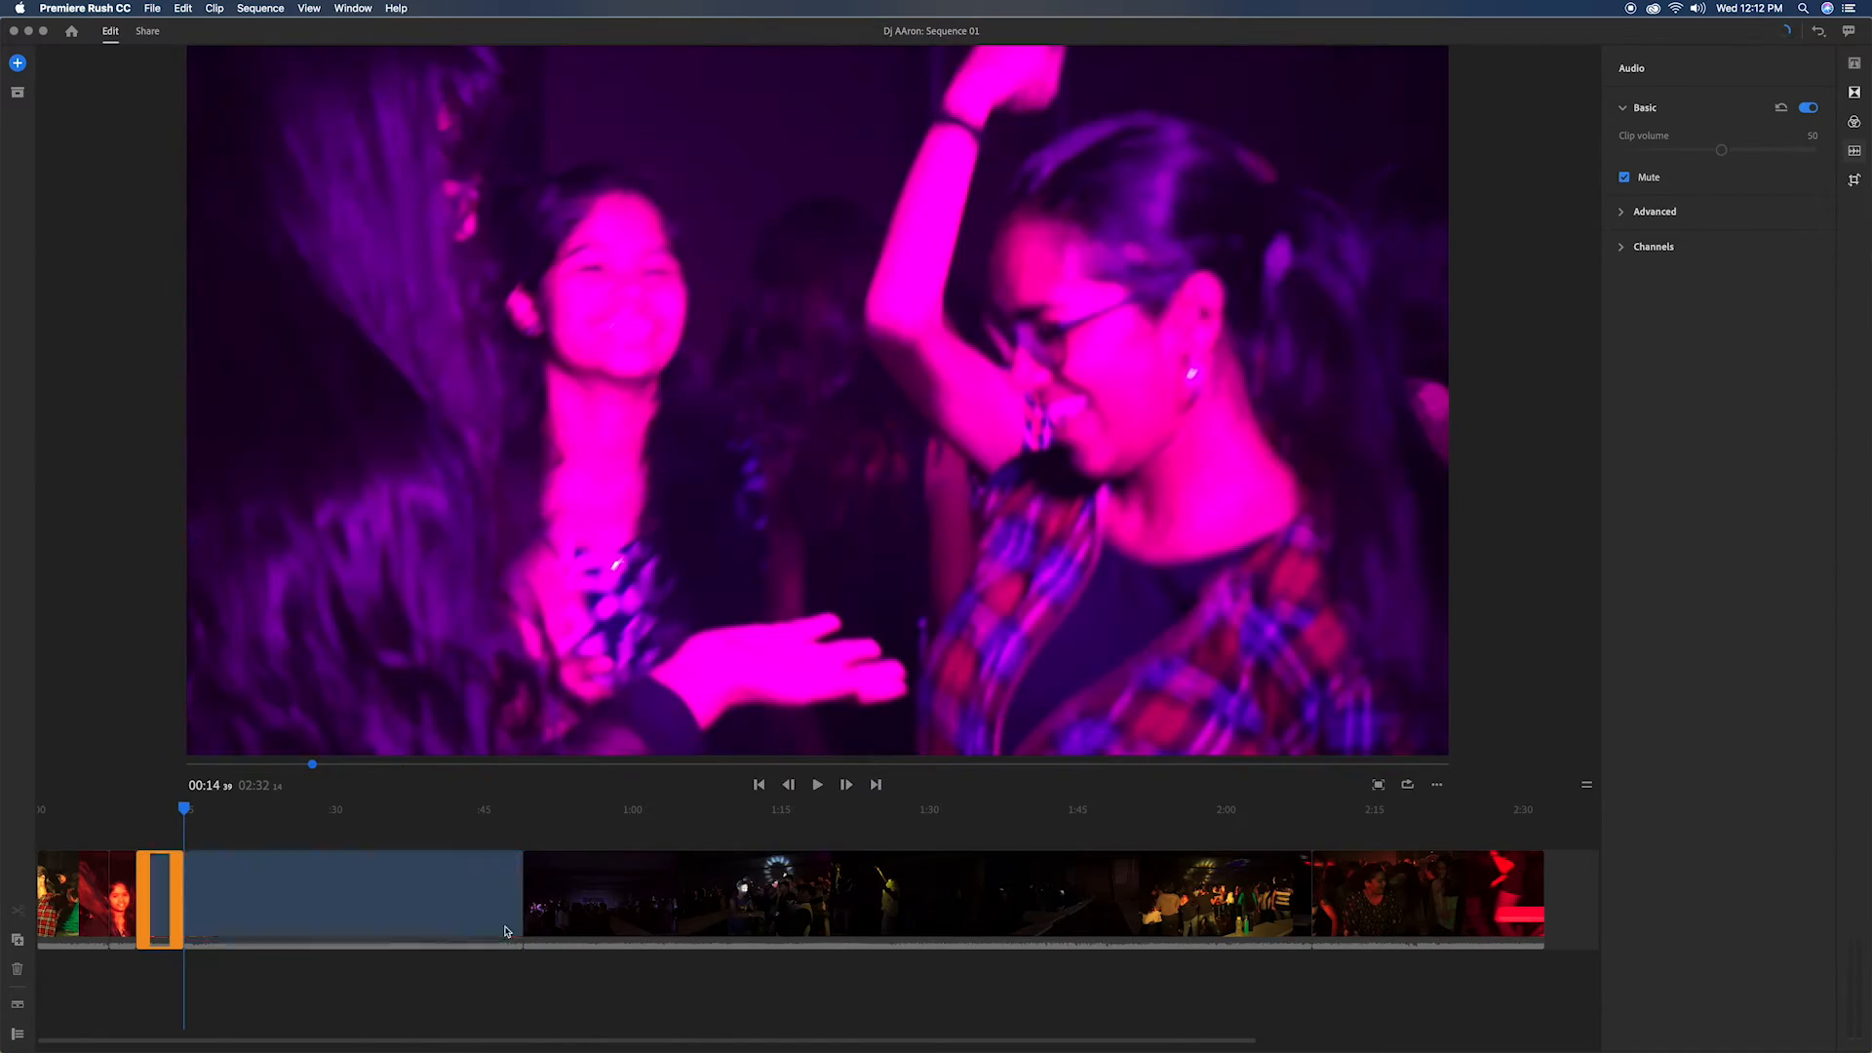
{"action": "left_click", "coordinate": [818, 786]}
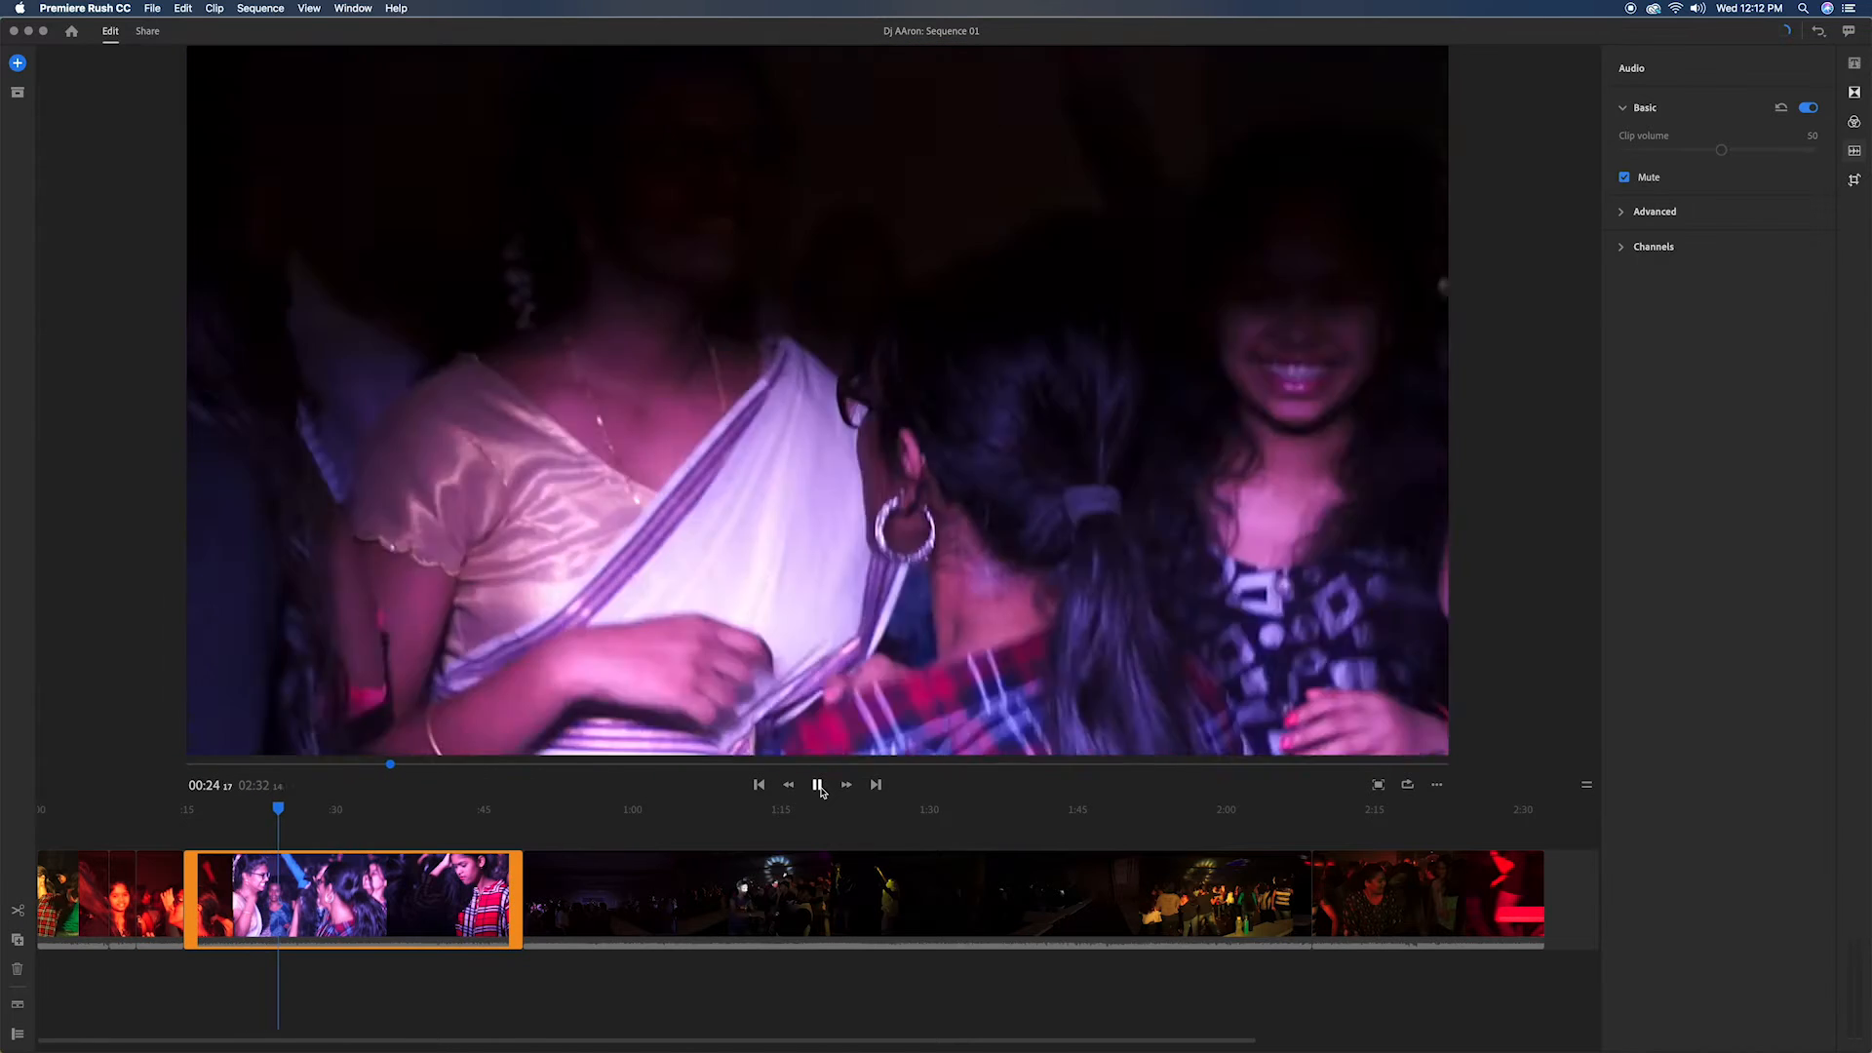
{"action": "left_click", "coordinate": [820, 789]}
{"action": "key", "text": "super+k"}
{"action": "left_click", "coordinate": [380, 809]}
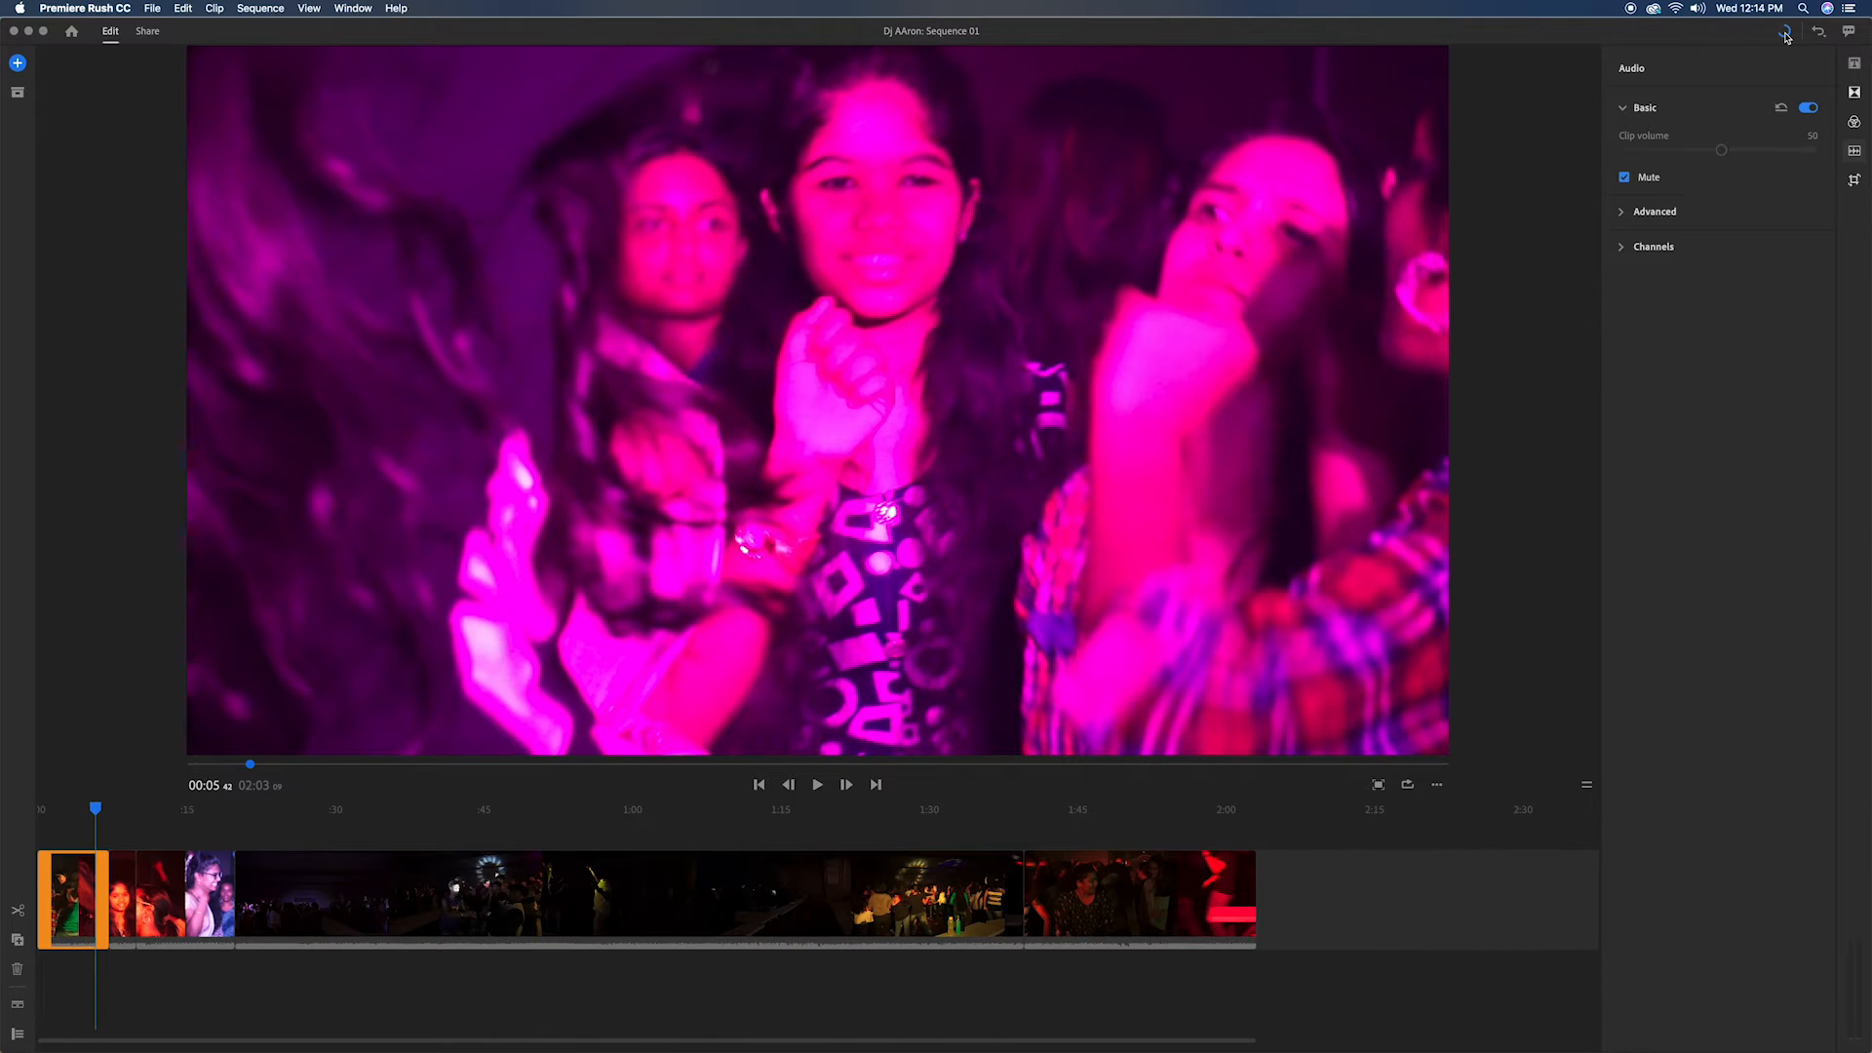
Step: Split the long dark clip at about 01:20 and delete its portion before the cut
{"action": "left_click", "coordinate": [121, 886]}
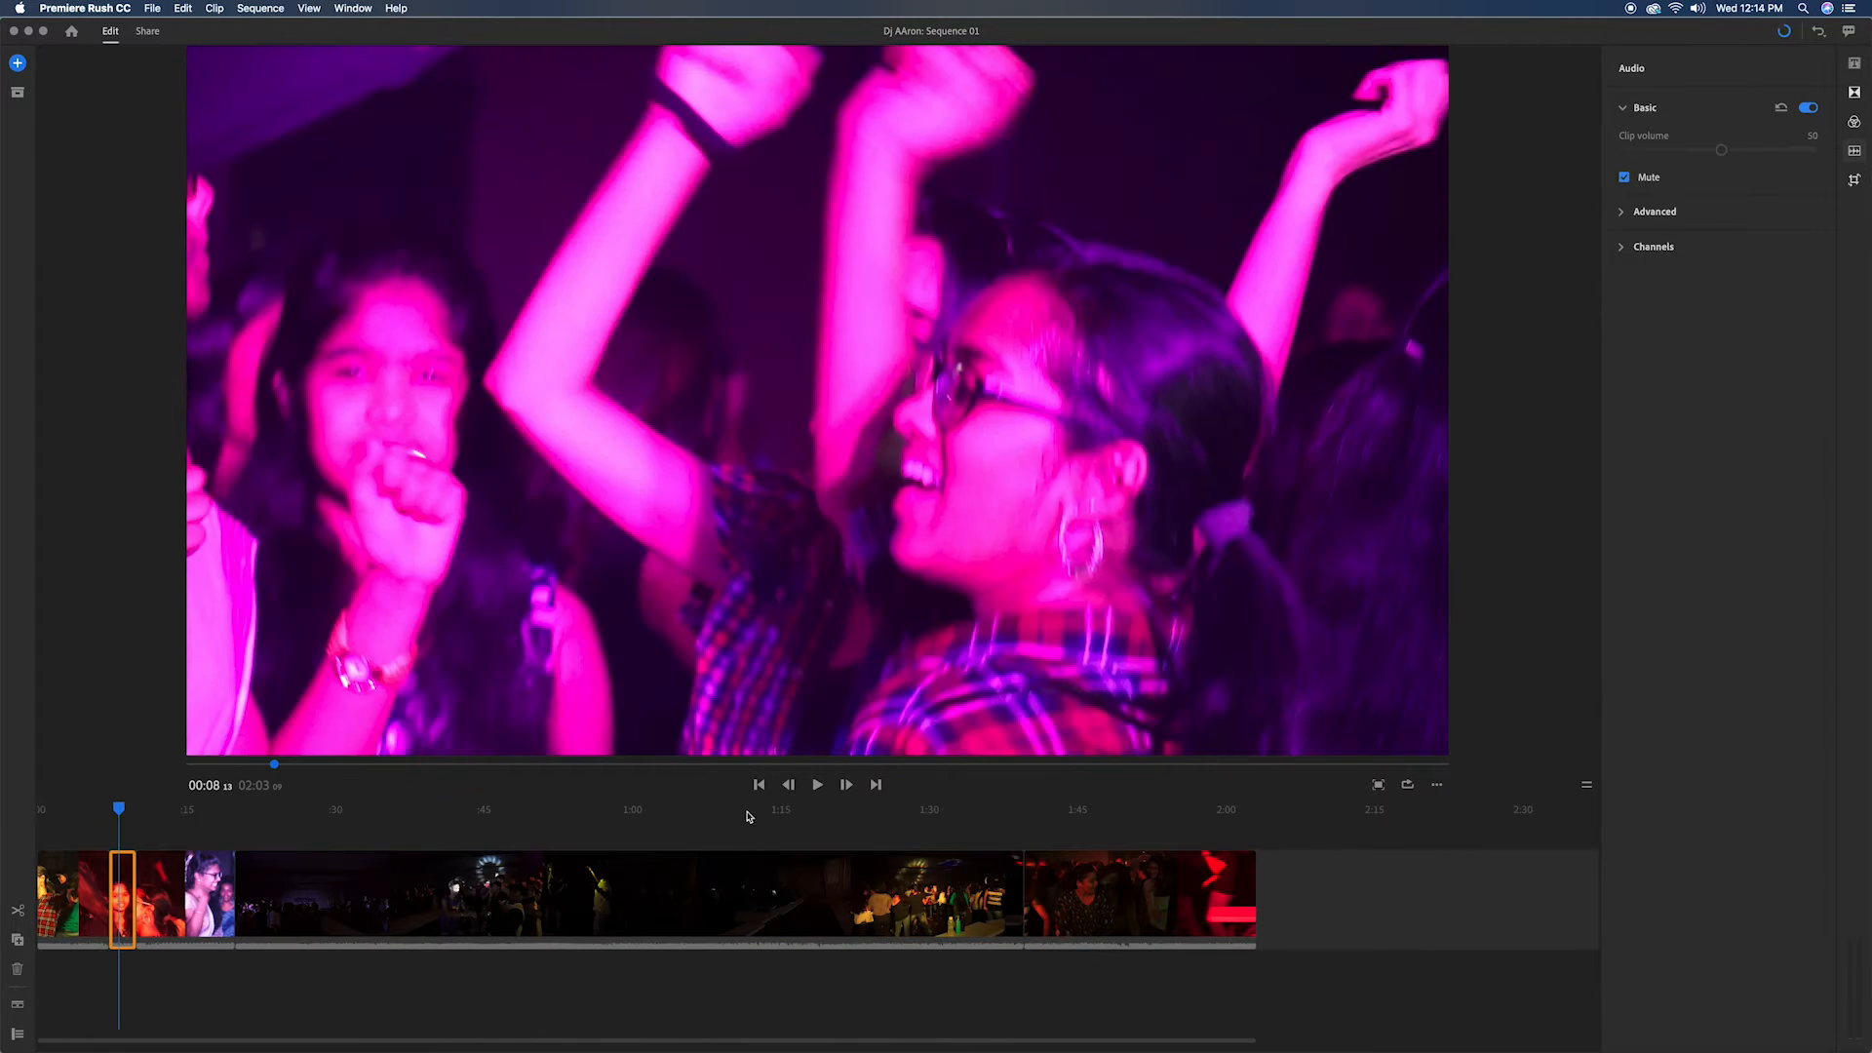
{"action": "left_click", "coordinate": [817, 784]}
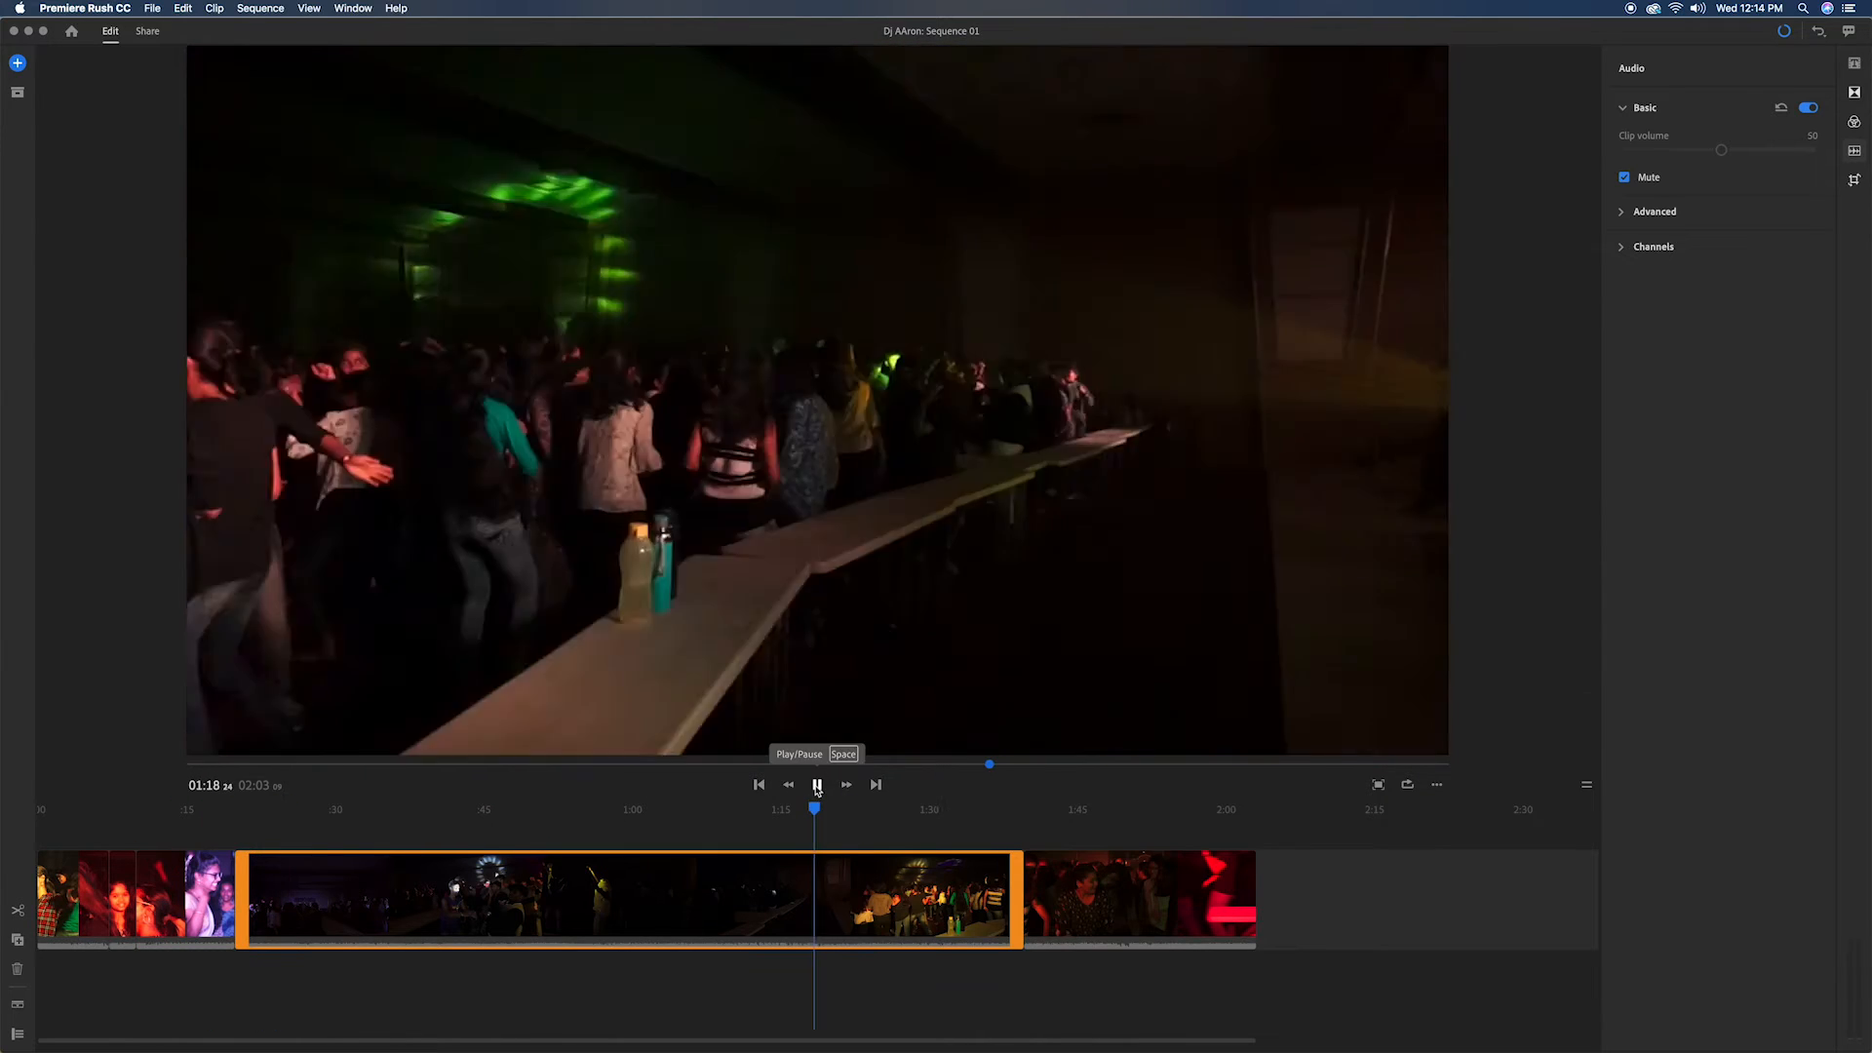
{"action": "left_click", "coordinate": [817, 786]}
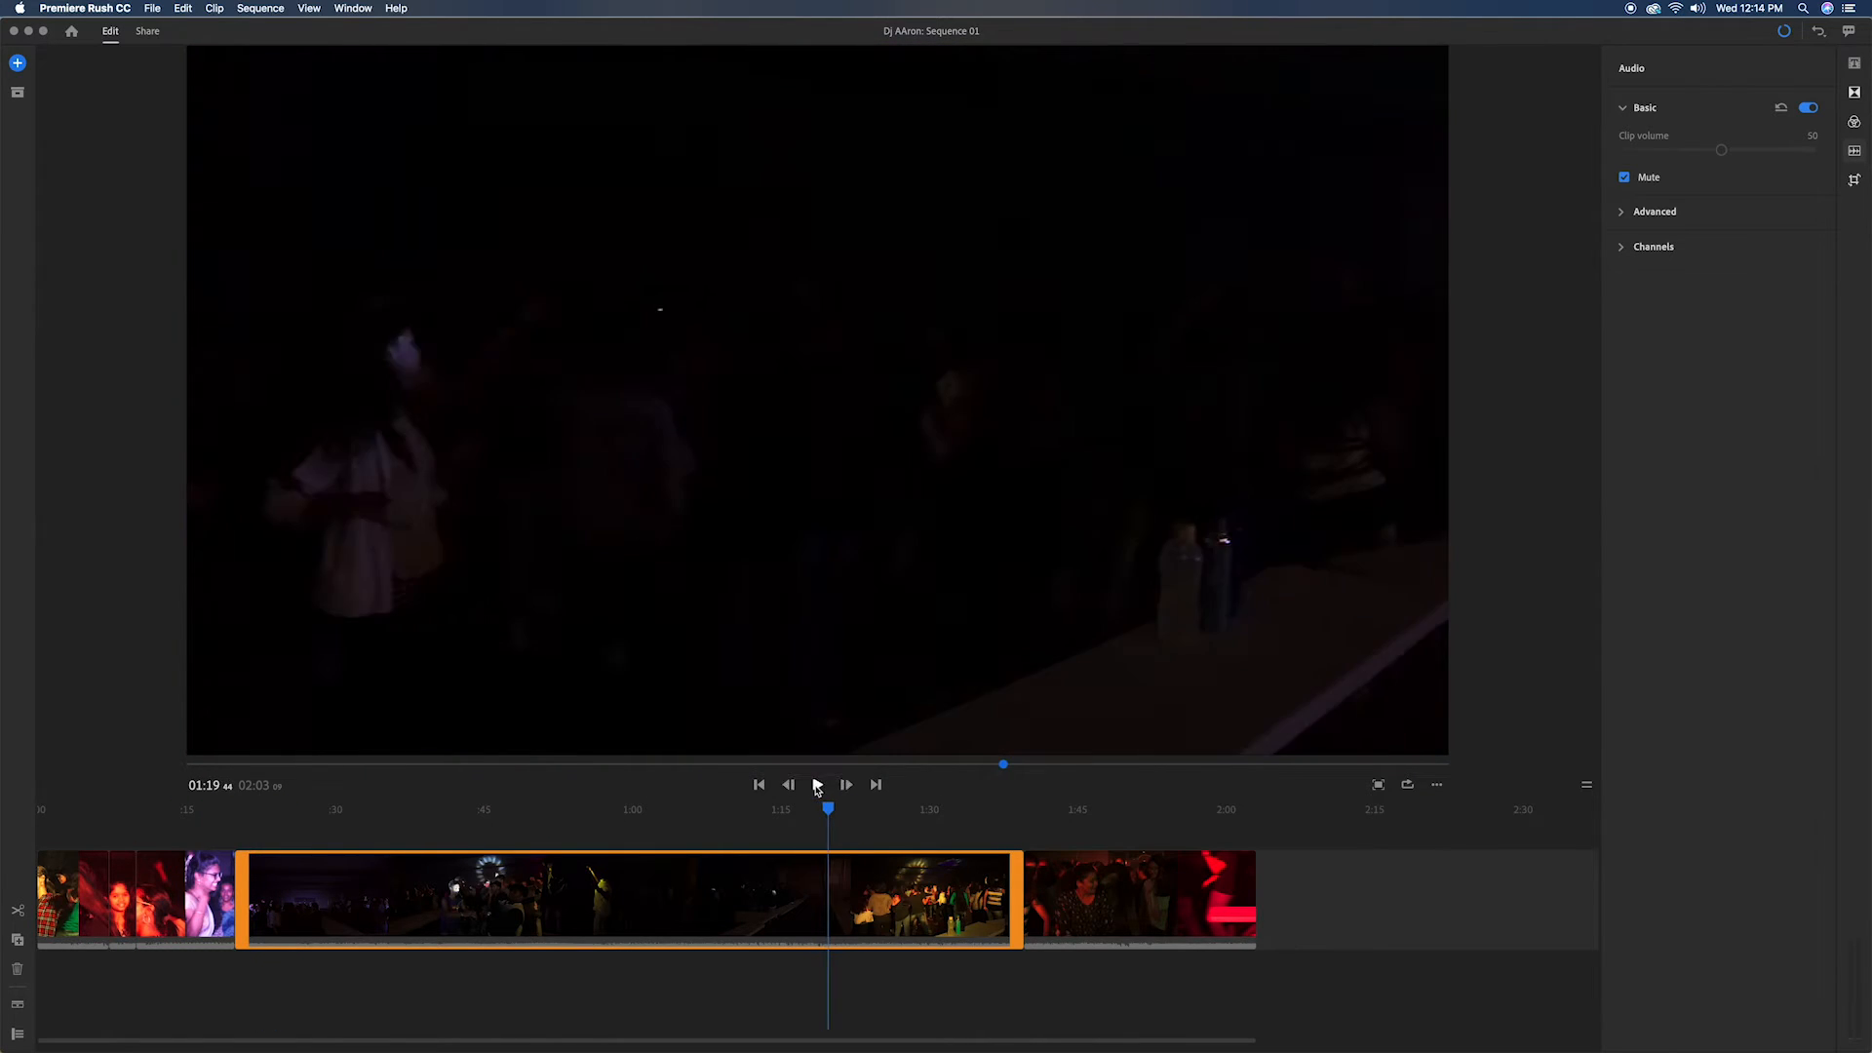
{"action": "left_click", "coordinate": [817, 786]}
{"action": "left_click", "coordinate": [817, 786]}
{"action": "key", "text": "super+k"}
{"action": "left_click", "coordinate": [702, 920]}
{"action": "key", "text": "Delete"}
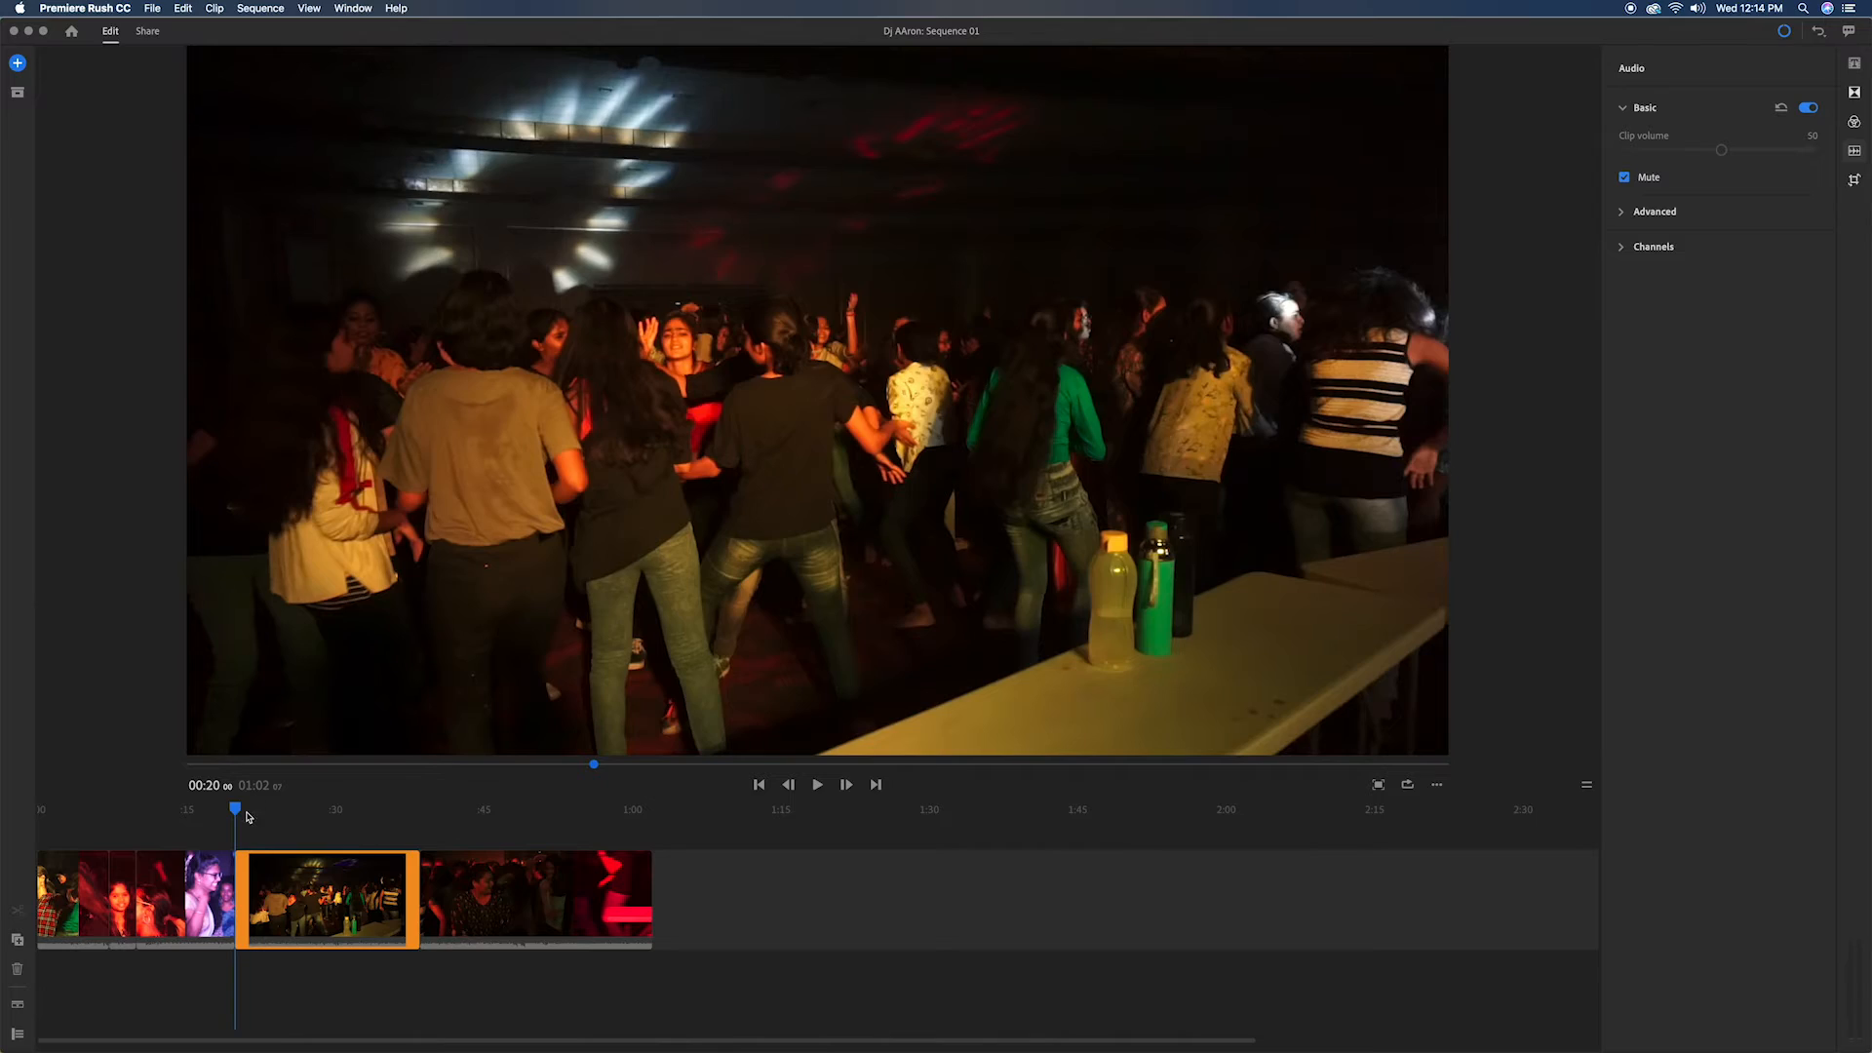
Step: Review the last clip, cut it at about 00:47 and delete the remainder after that point
{"action": "left_click", "coordinate": [759, 785]}
{"action": "left_click", "coordinate": [760, 785]}
{"action": "left_click", "coordinate": [760, 786]}
{"action": "left_click", "coordinate": [846, 785]}
{"action": "left_click", "coordinate": [845, 785]}
{"action": "left_click", "coordinate": [873, 785]}
{"action": "left_click", "coordinate": [874, 785]}
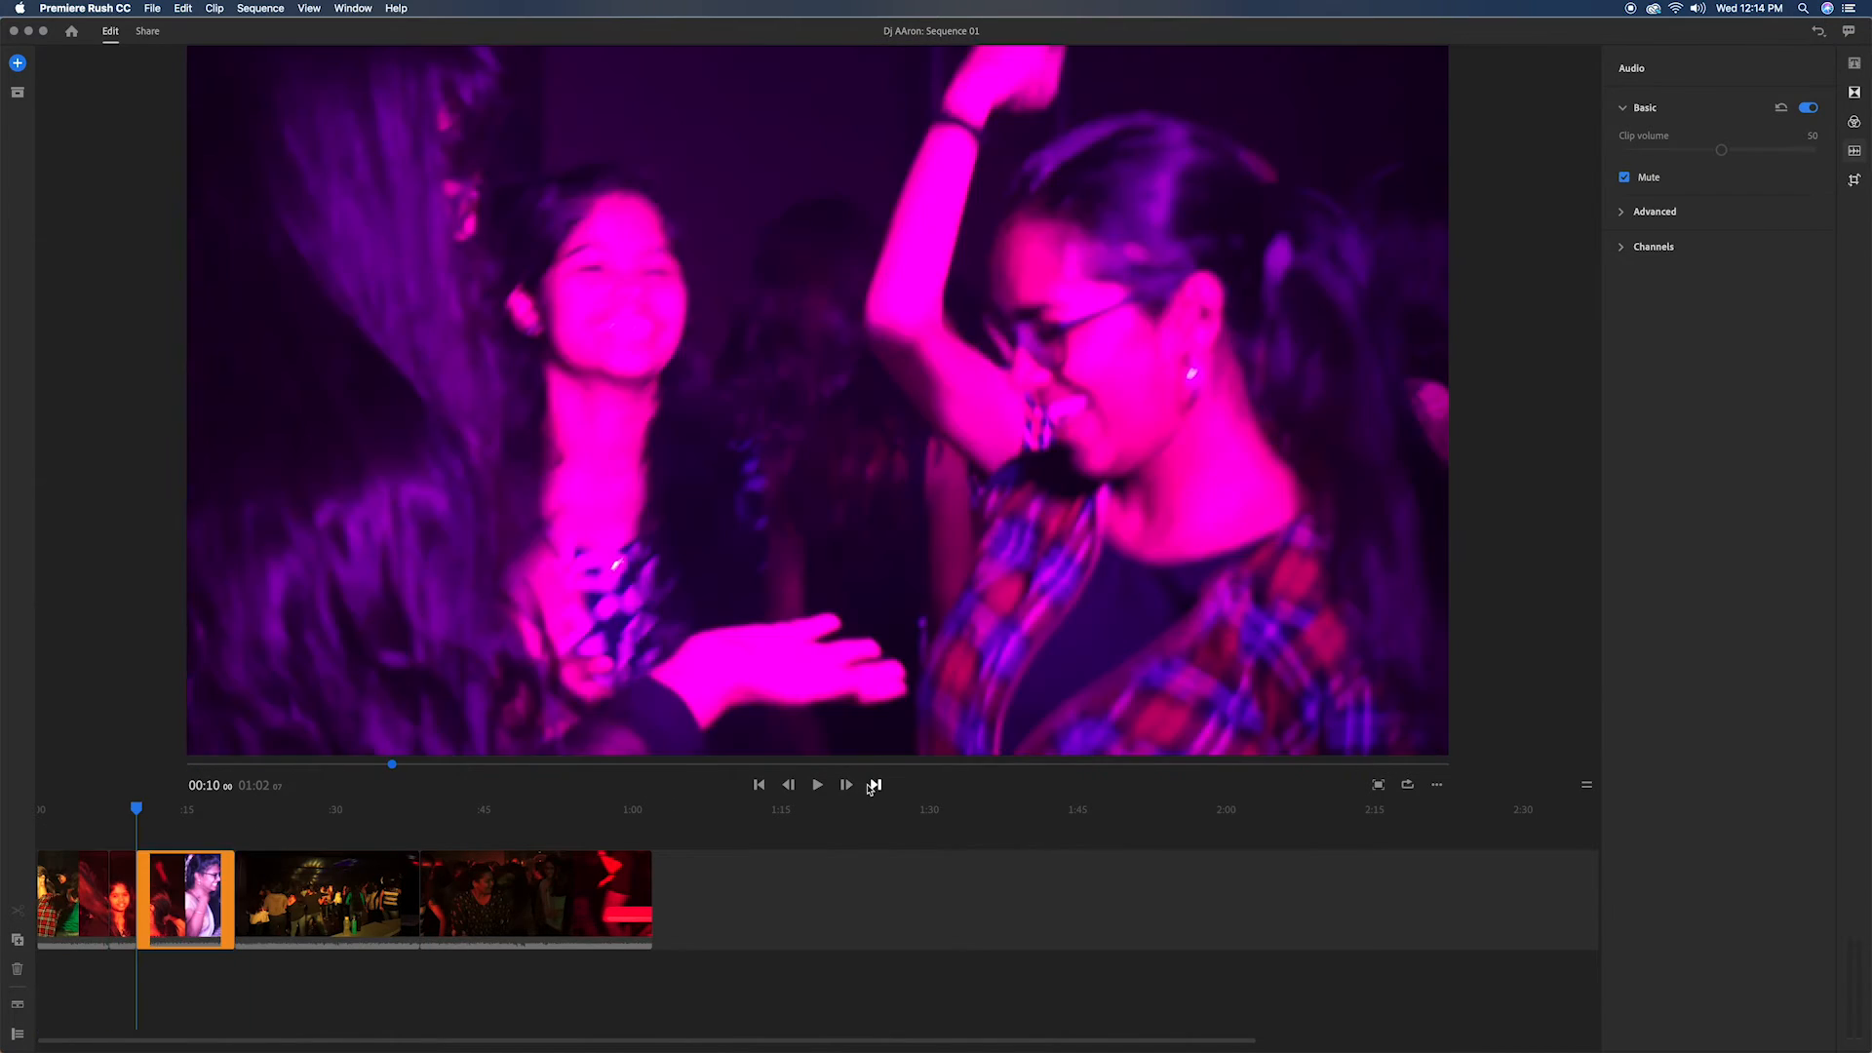
{"action": "left_click", "coordinate": [873, 785]}
{"action": "left_click", "coordinate": [874, 785]}
{"action": "left_click", "coordinate": [816, 785]}
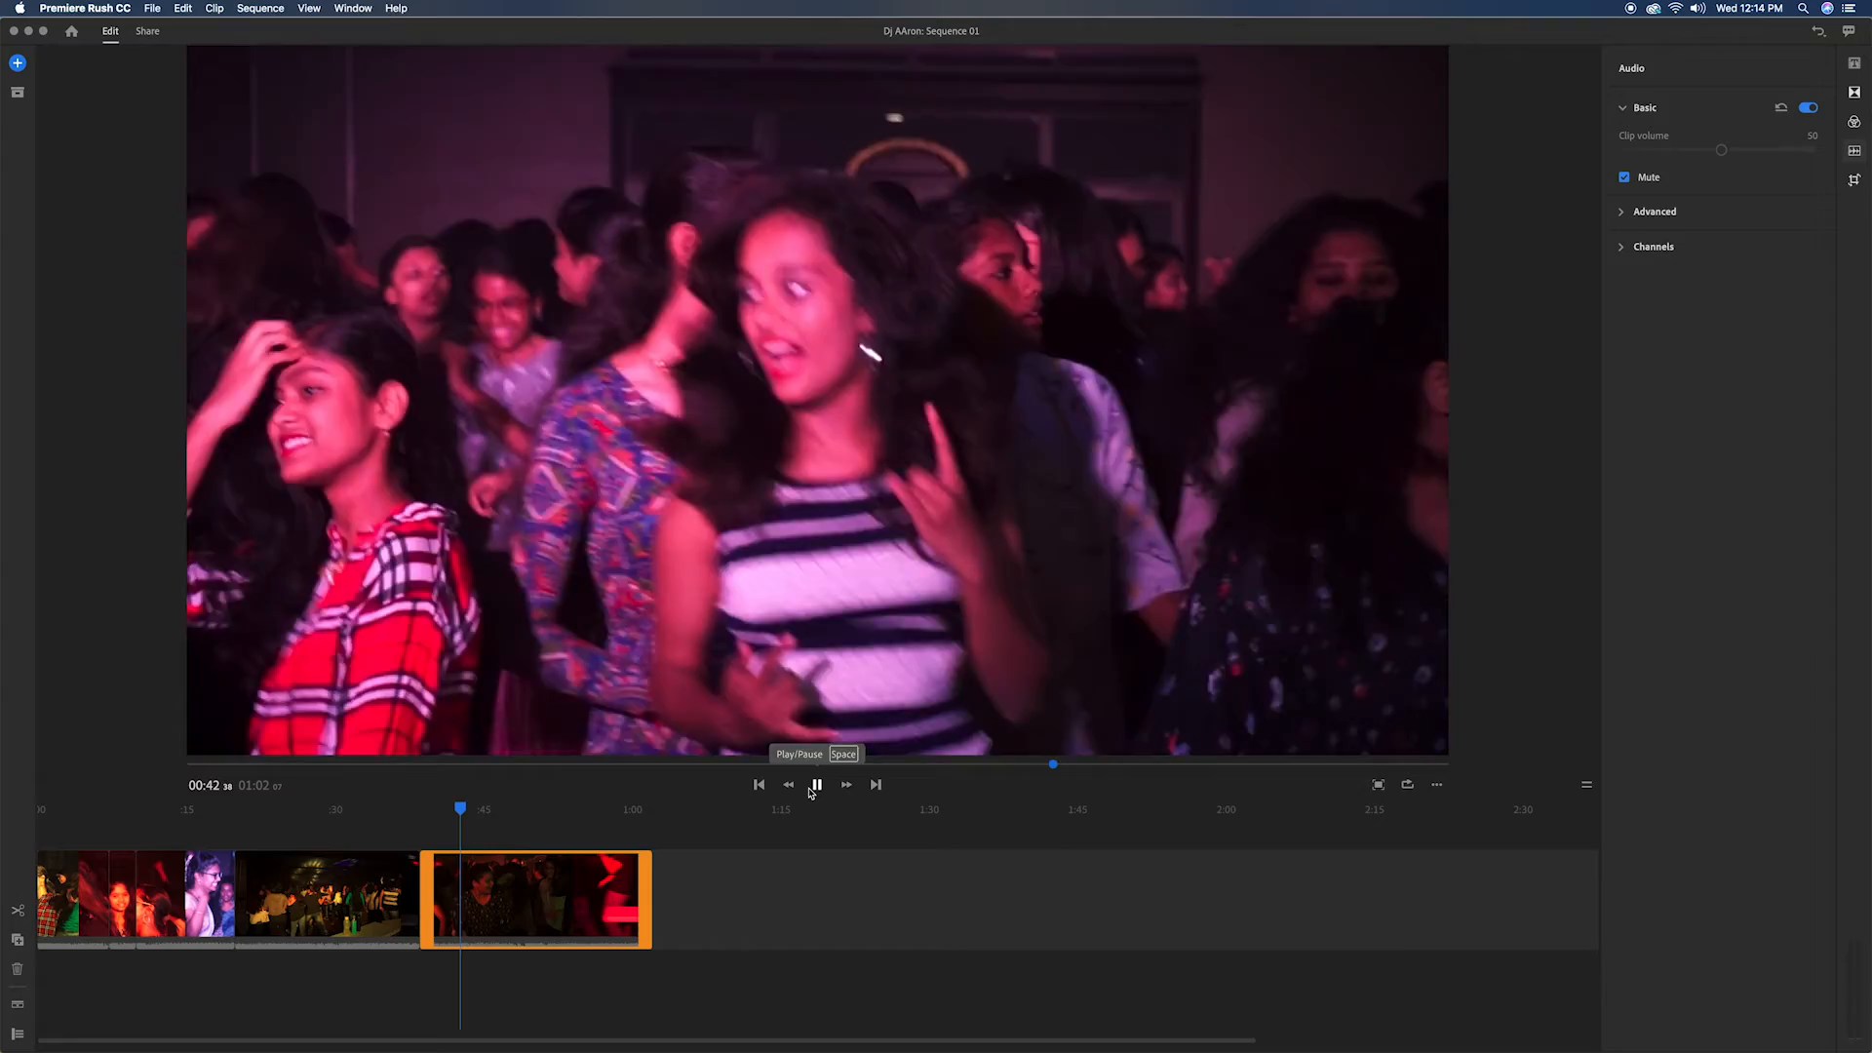
{"action": "left_click", "coordinate": [817, 788]}
{"action": "left_click", "coordinate": [427, 814]}
{"action": "left_click", "coordinate": [817, 788]}
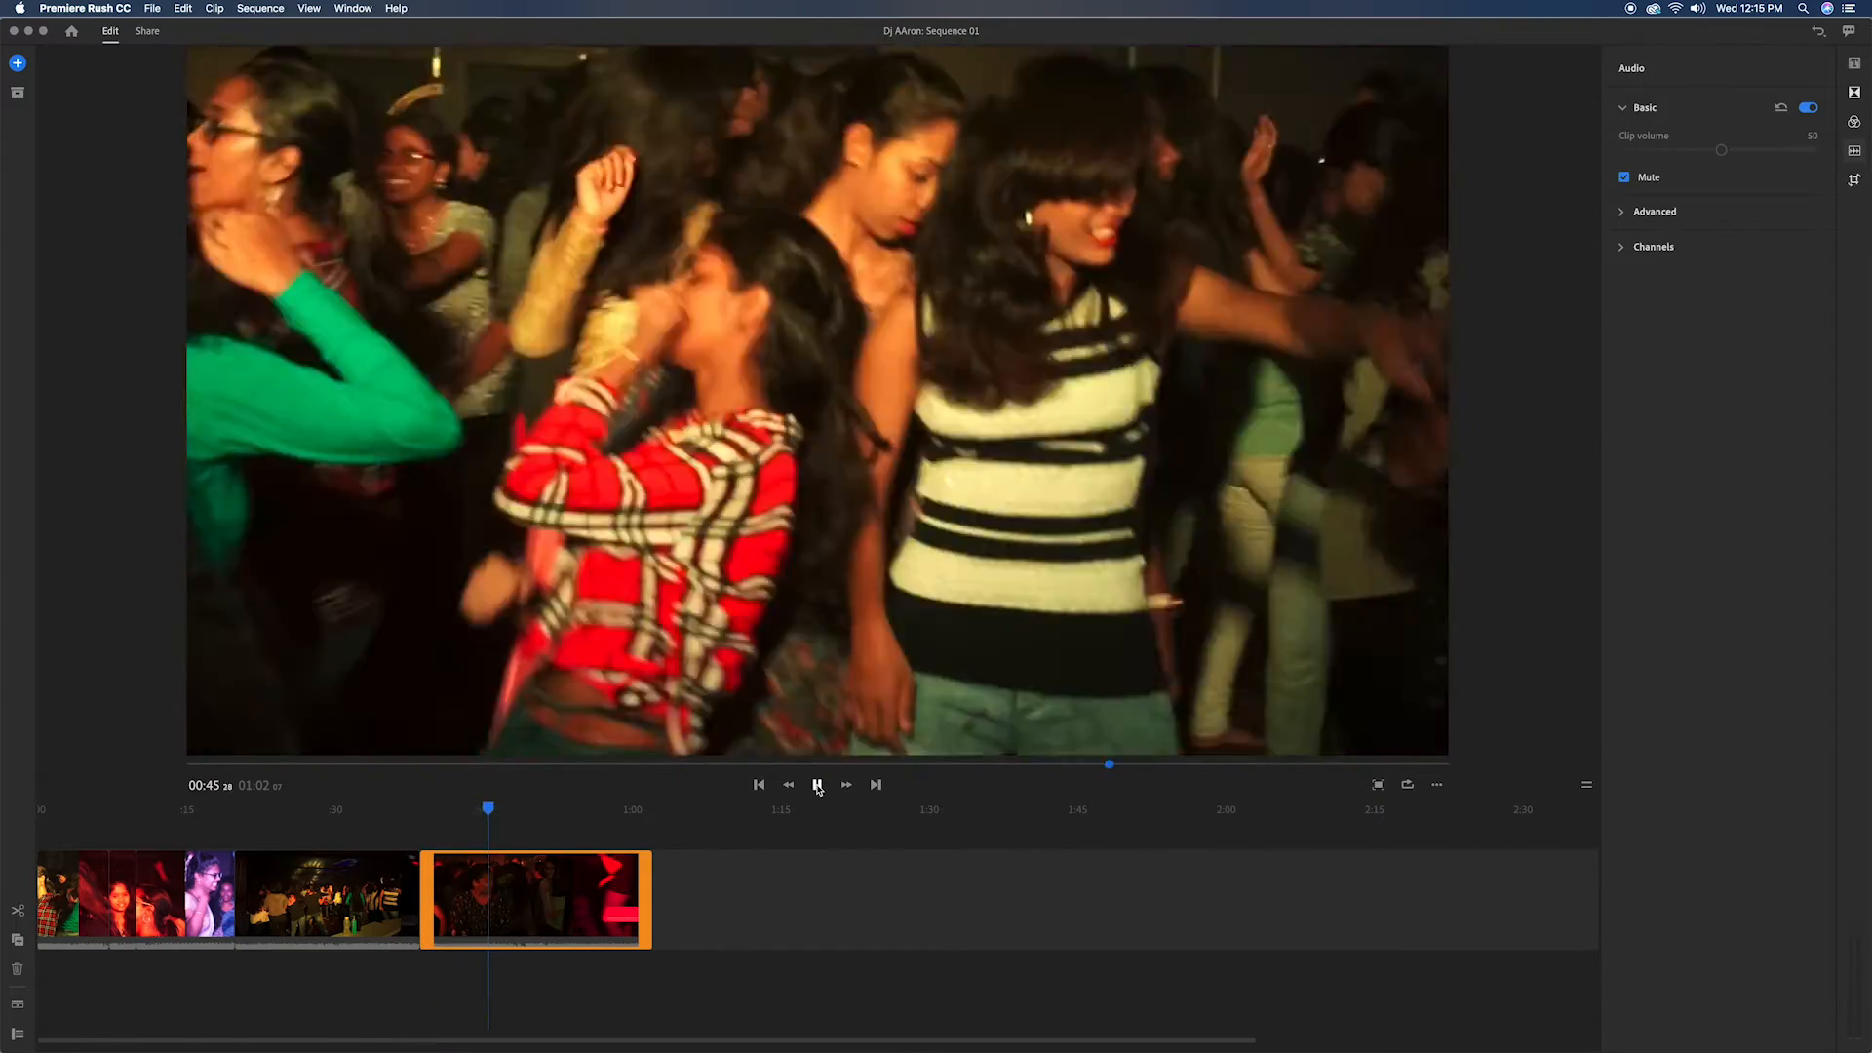
{"action": "left_click", "coordinate": [817, 787]}
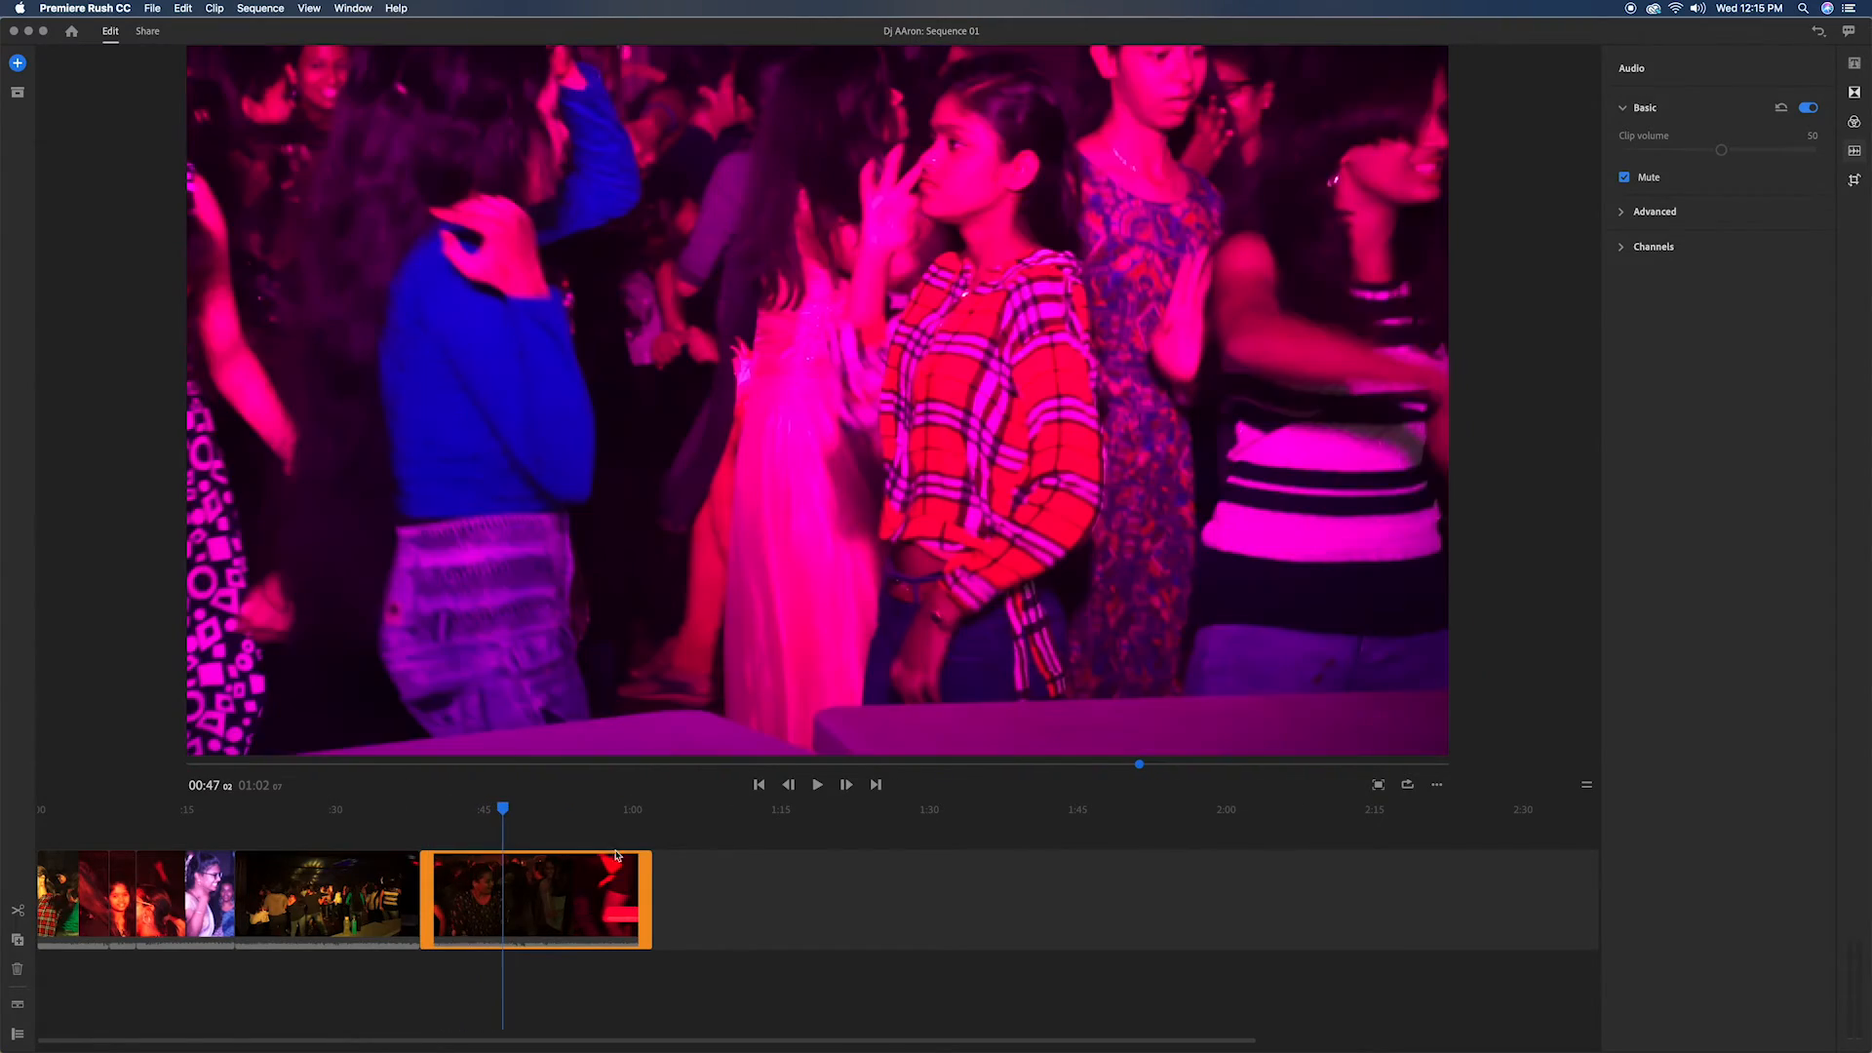
{"action": "key", "text": "Delete"}
Step: Play the sequence from the start and delete the short segment between about 00:07 and 00:10
{"action": "left_click", "coordinate": [816, 785]}
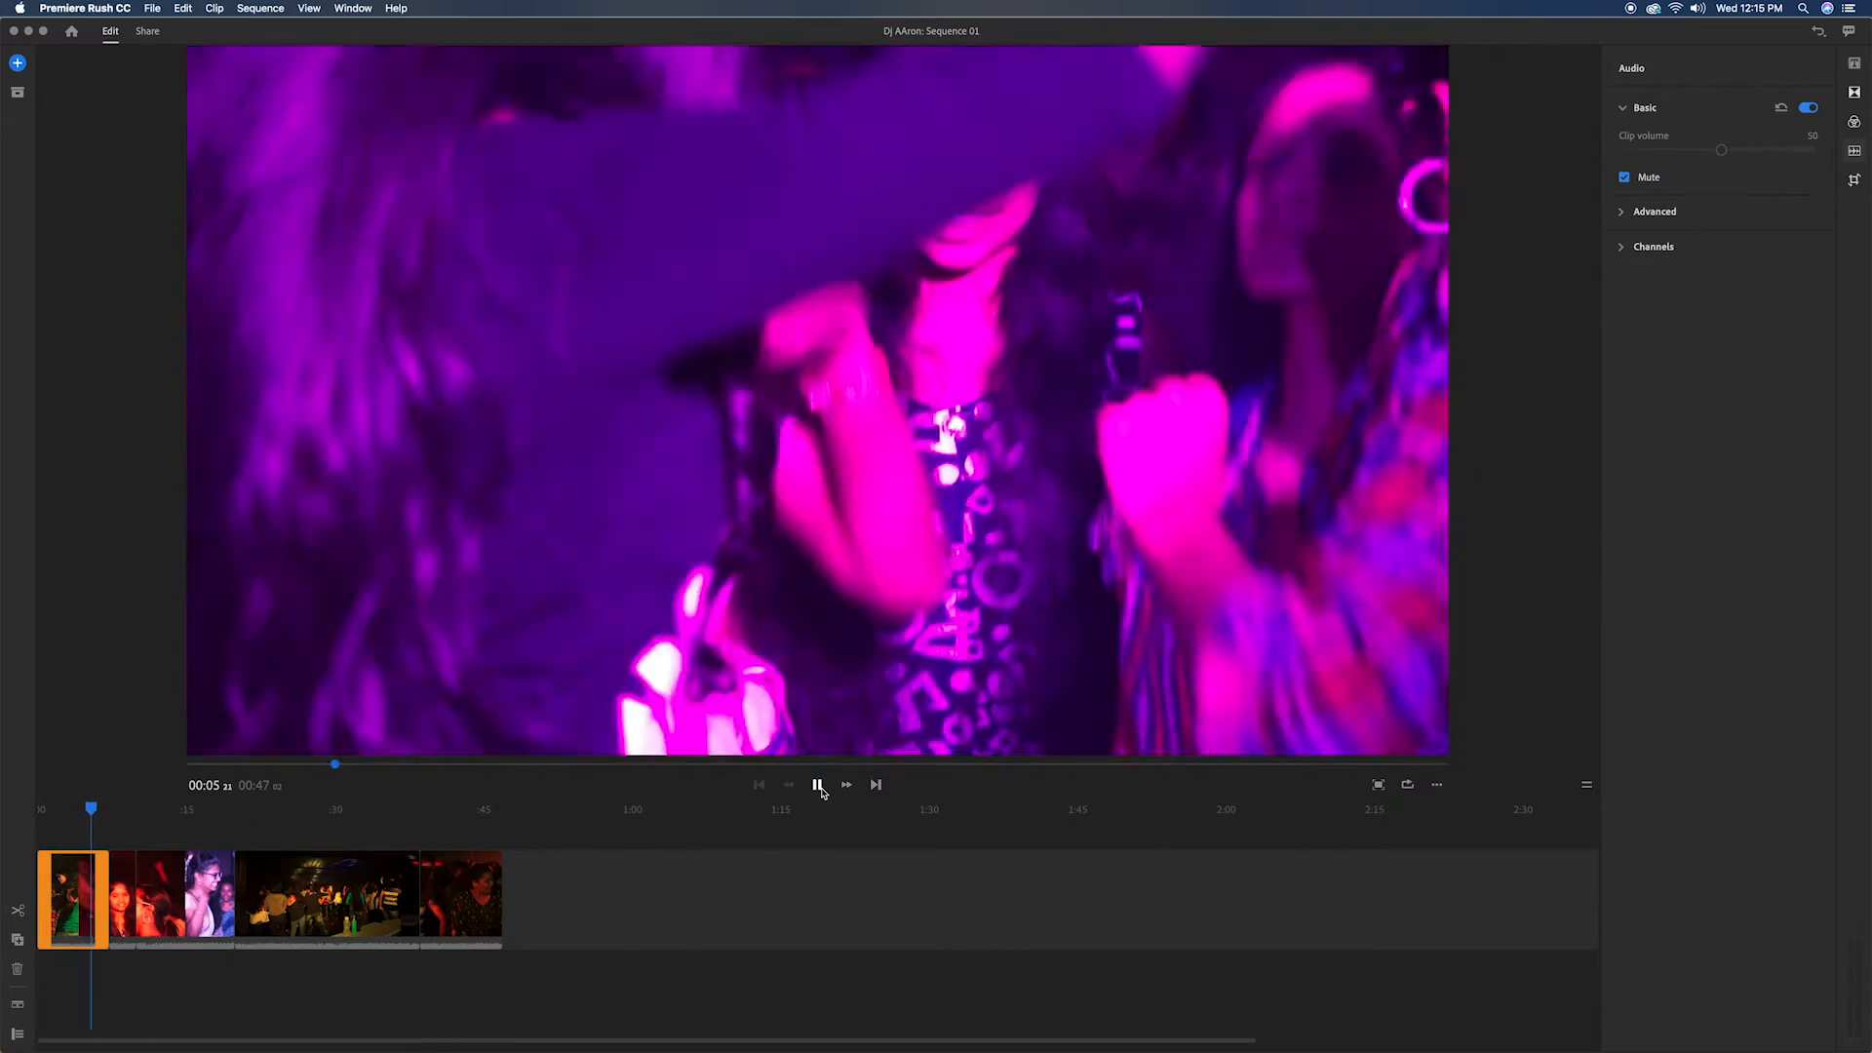
{"action": "left_click", "coordinate": [817, 785]}
{"action": "left_click", "coordinate": [1379, 786]}
{"action": "left_click", "coordinate": [1718, 1034]}
{"action": "left_click", "coordinate": [818, 786]}
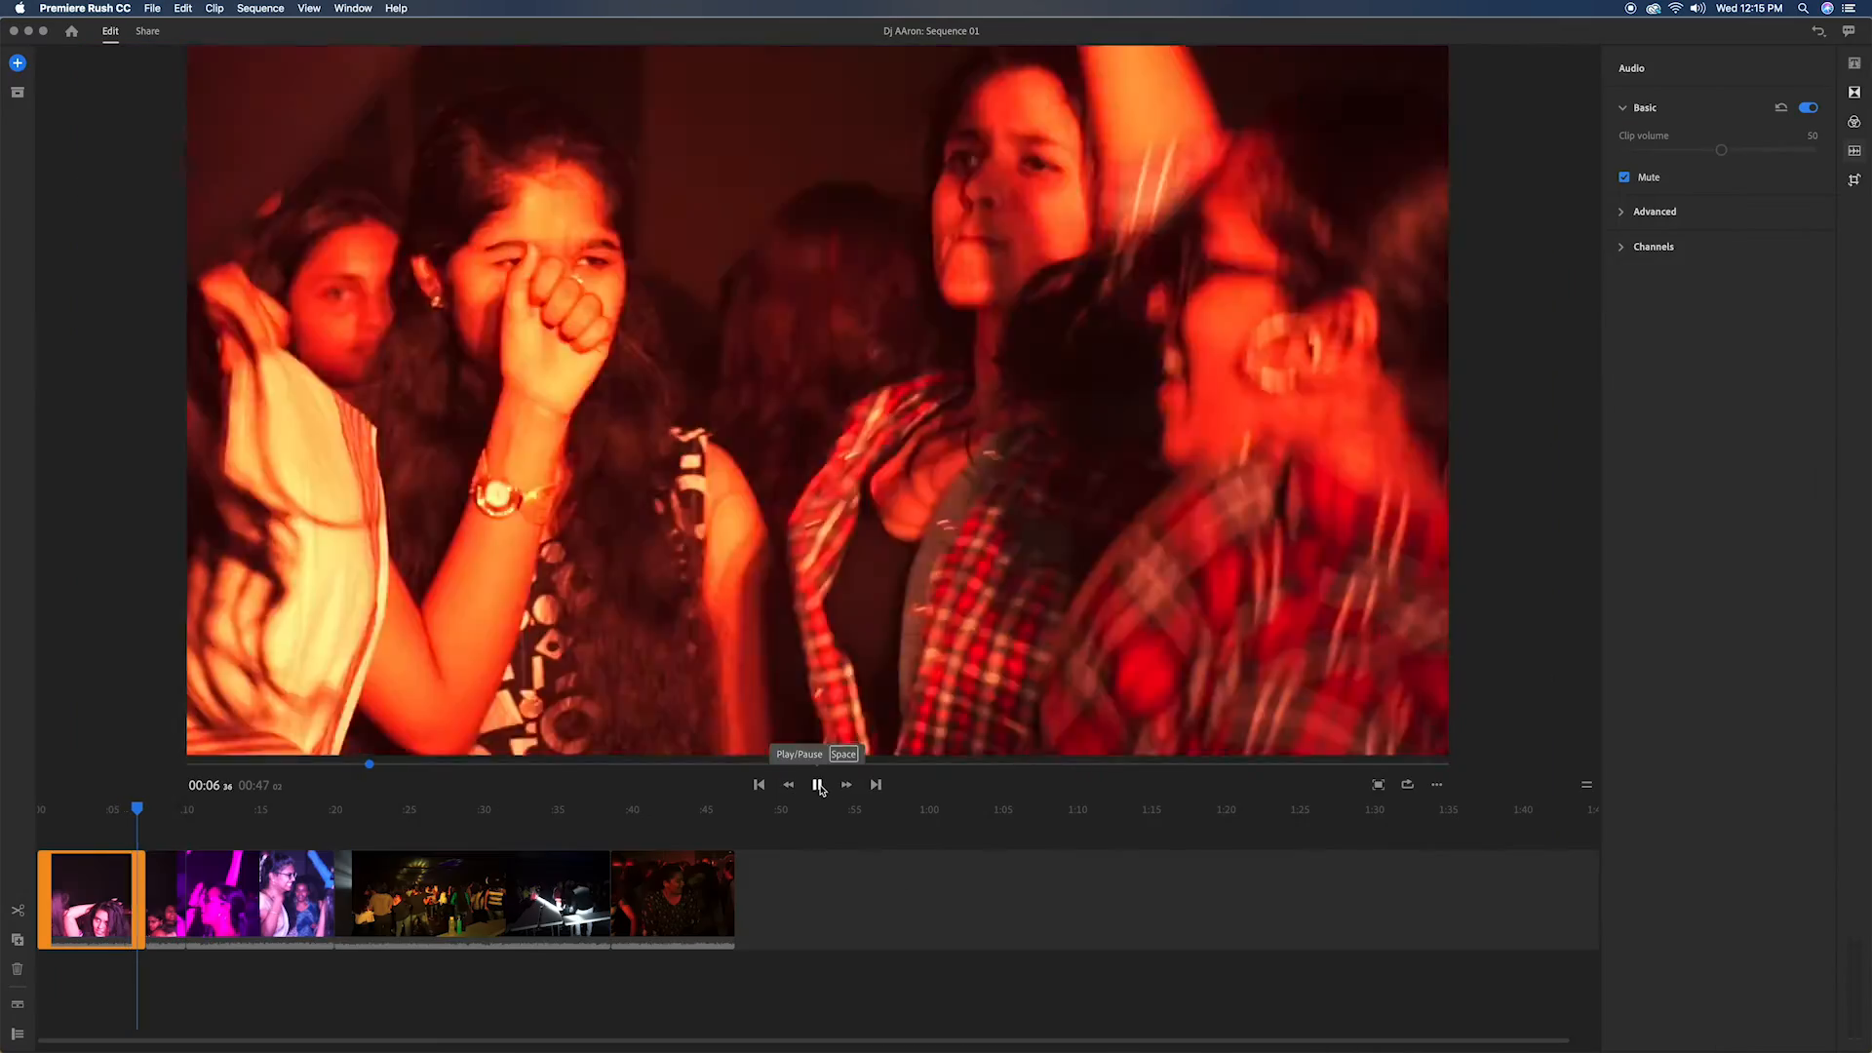
{"action": "left_click", "coordinate": [818, 785]}
{"action": "key", "text": "Delete"}
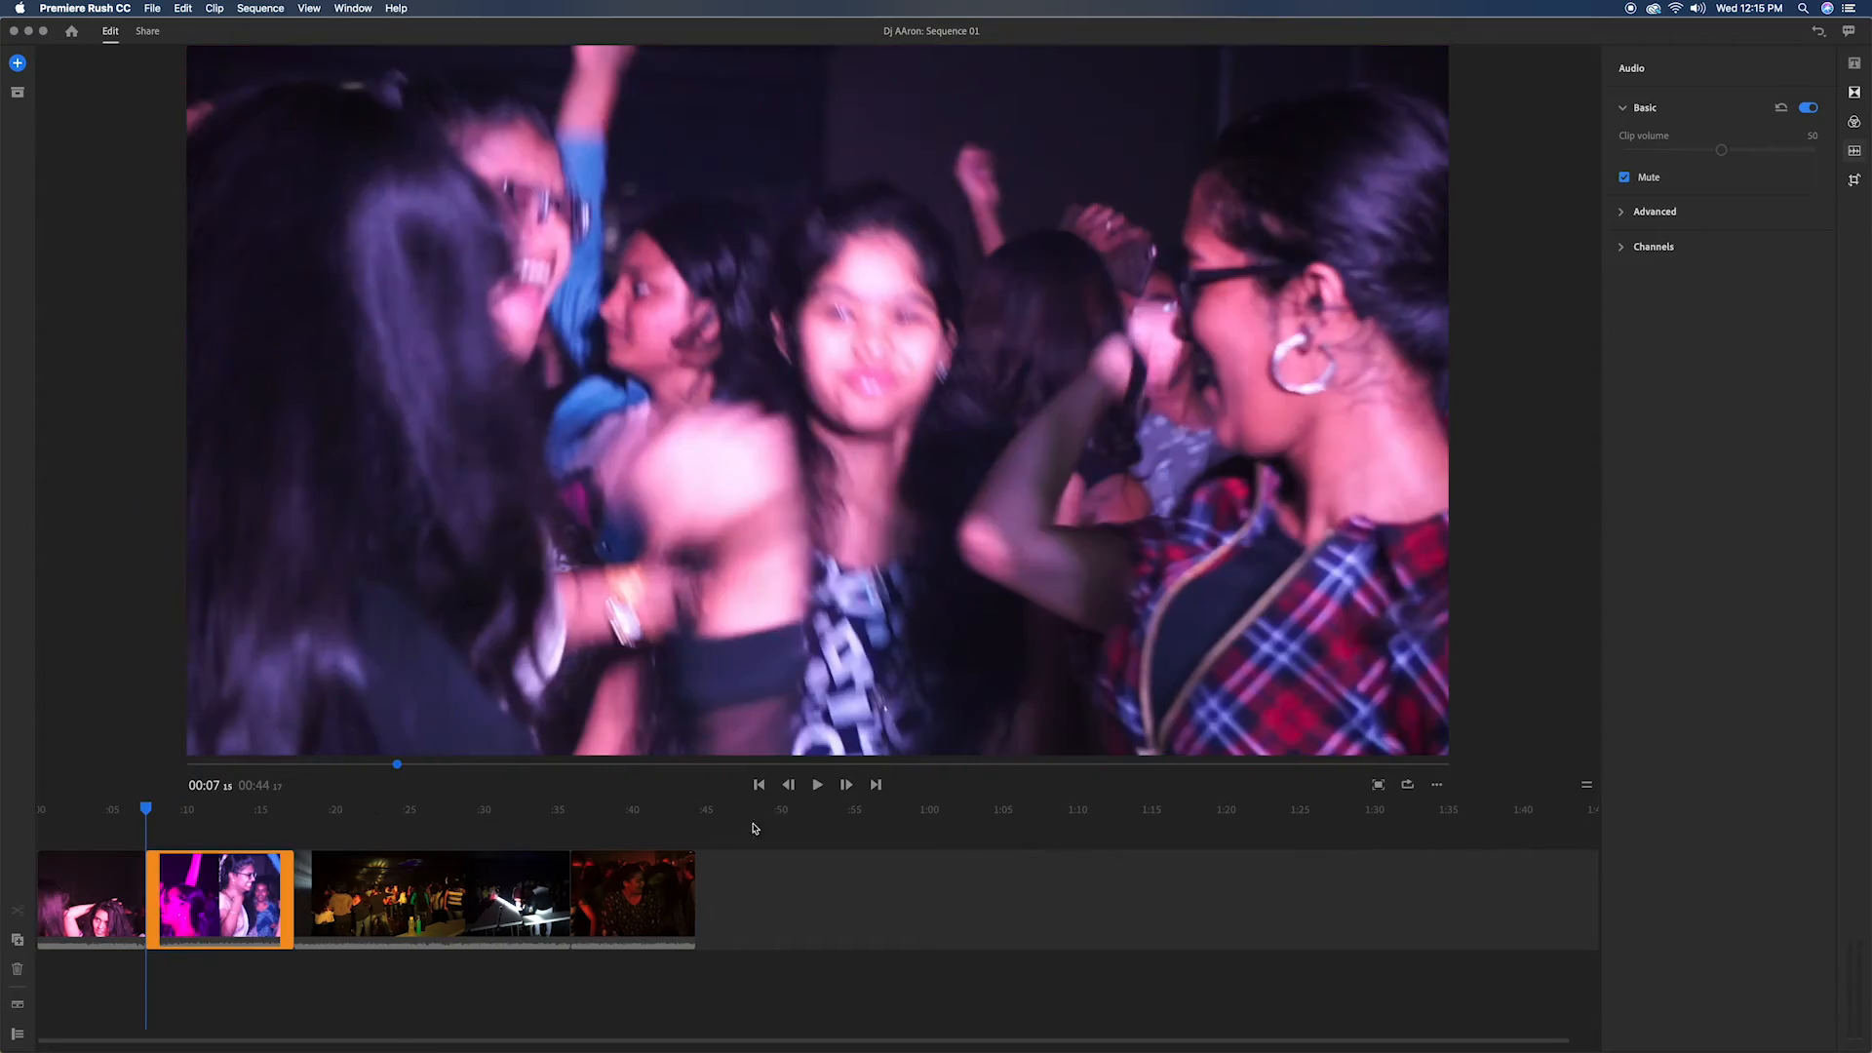
Step: Play the sequence from the beginning to review the cut between the first two clips
{"action": "left_click", "coordinate": [760, 785]}
{"action": "left_click", "coordinate": [817, 785]}
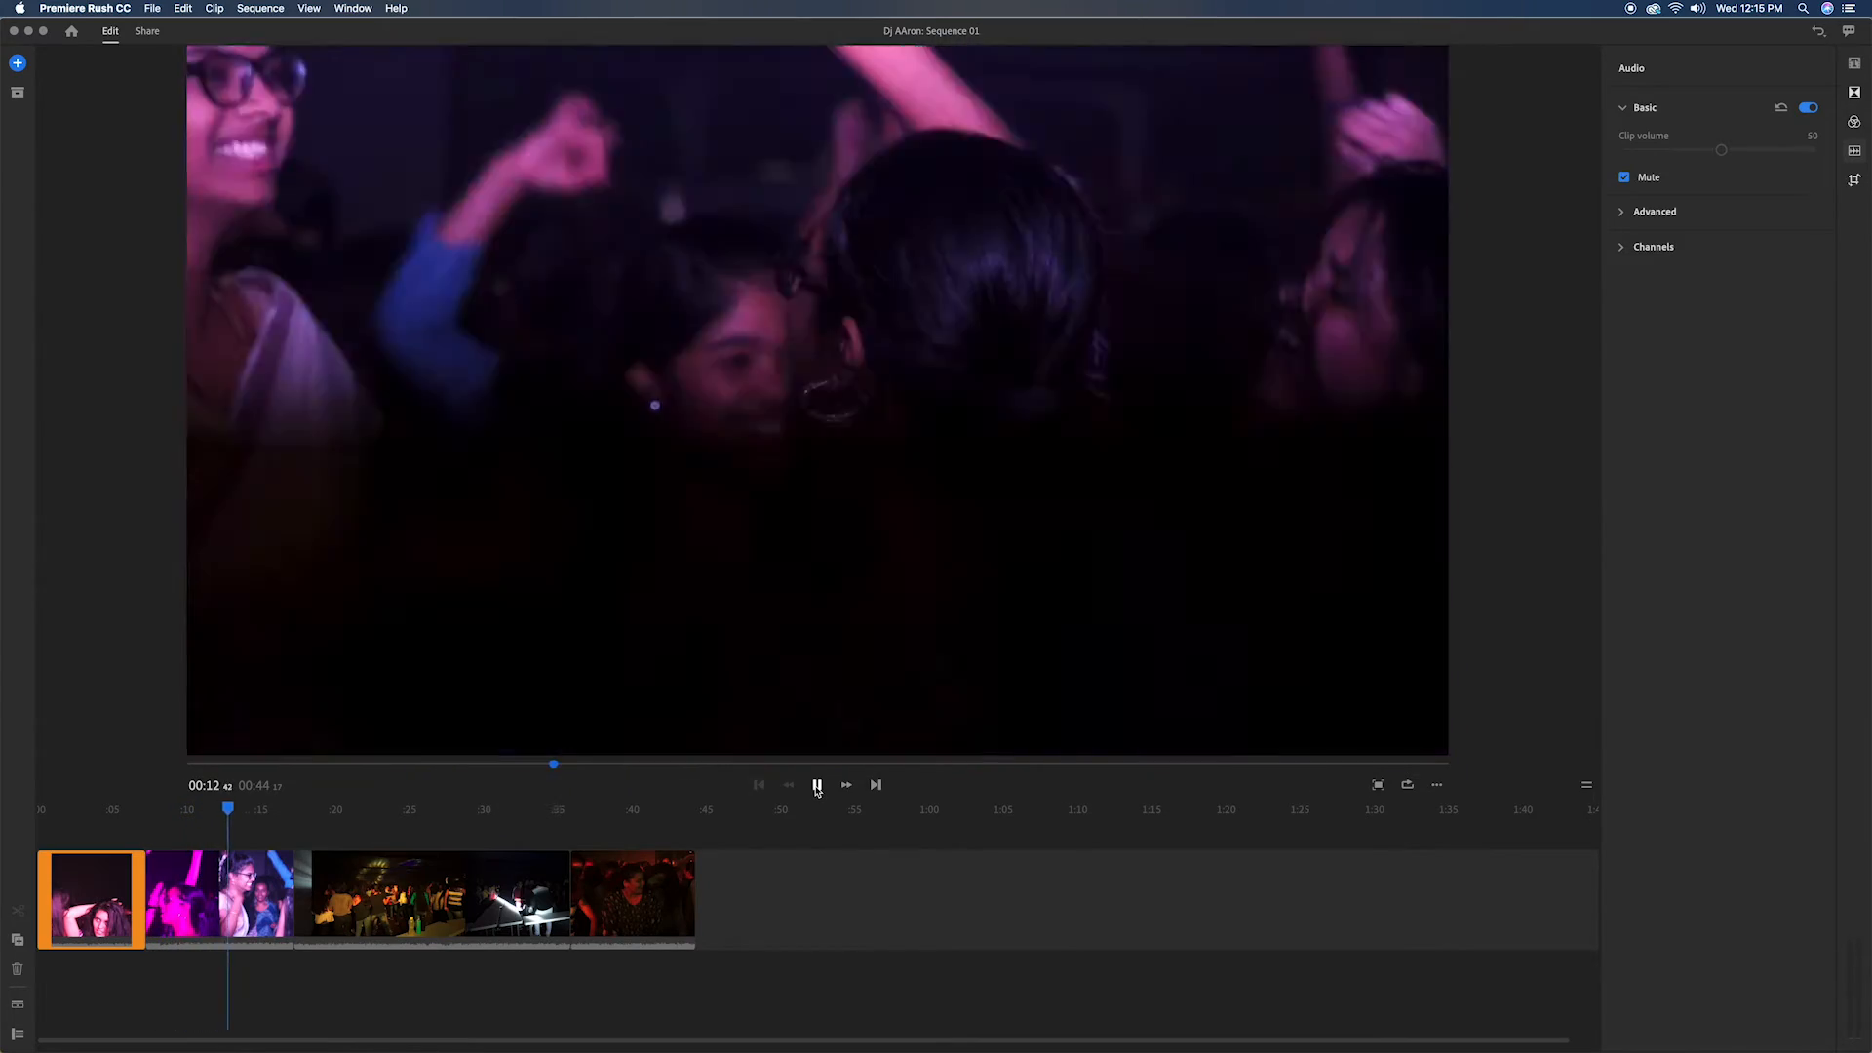
{"action": "left_click", "coordinate": [817, 785]}
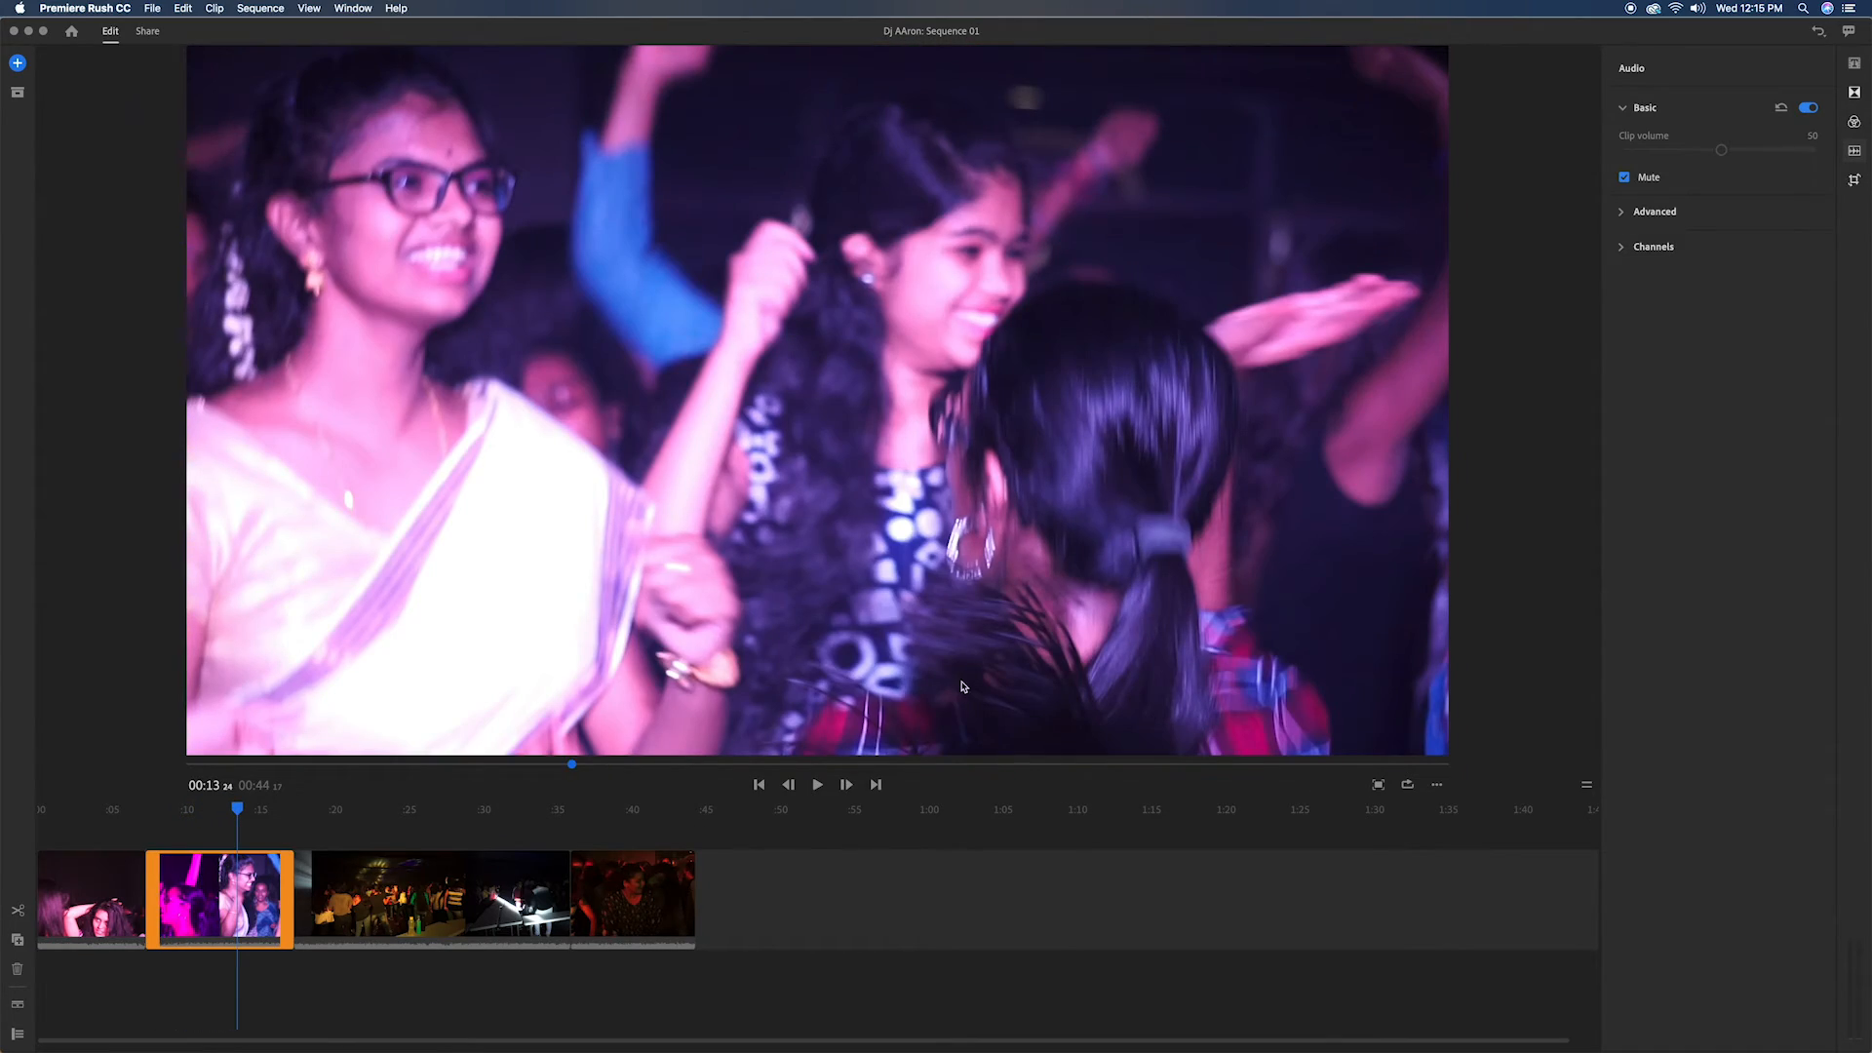
Step: Add Cross Dissolve transitions to the first three clips and a Dip to Black transition to the last clip
{"action": "left_click", "coordinate": [94, 835]}
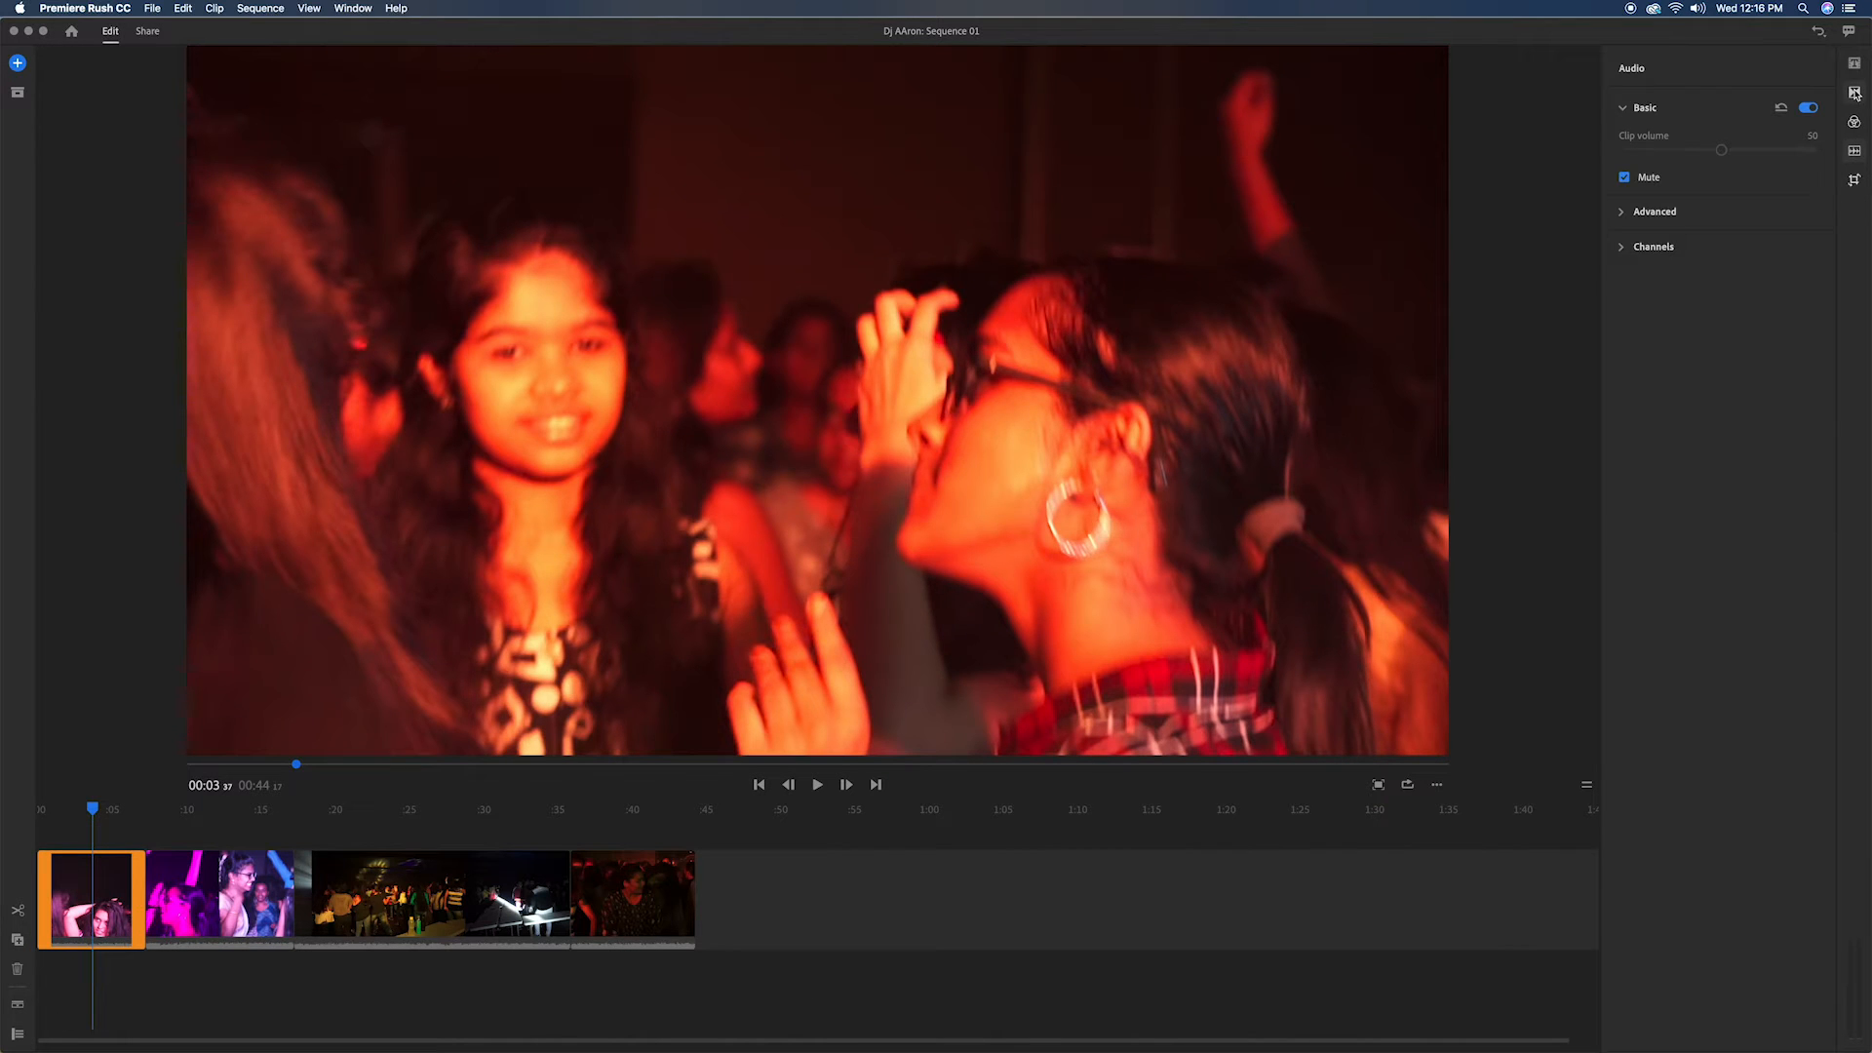
{"action": "left_click", "coordinate": [1854, 92]}
{"action": "left_click", "coordinate": [1747, 161]}
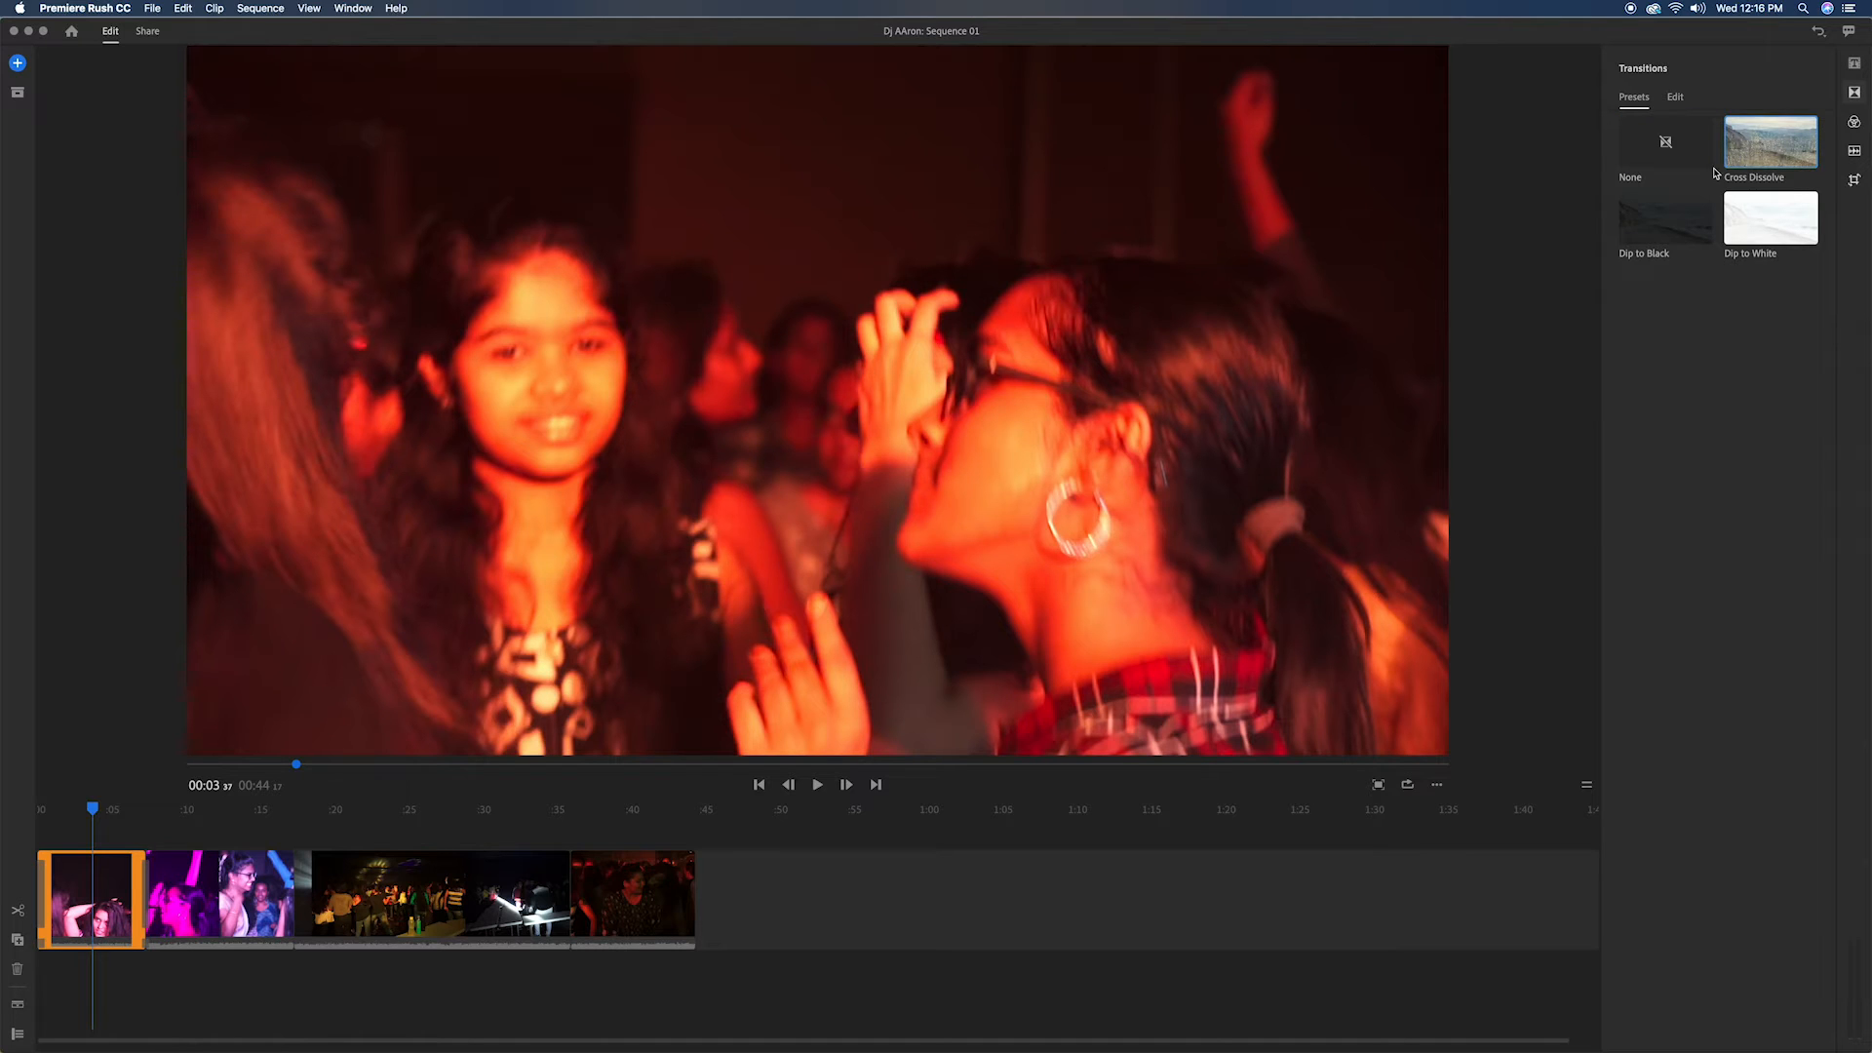
{"action": "left_click", "coordinate": [181, 847]}
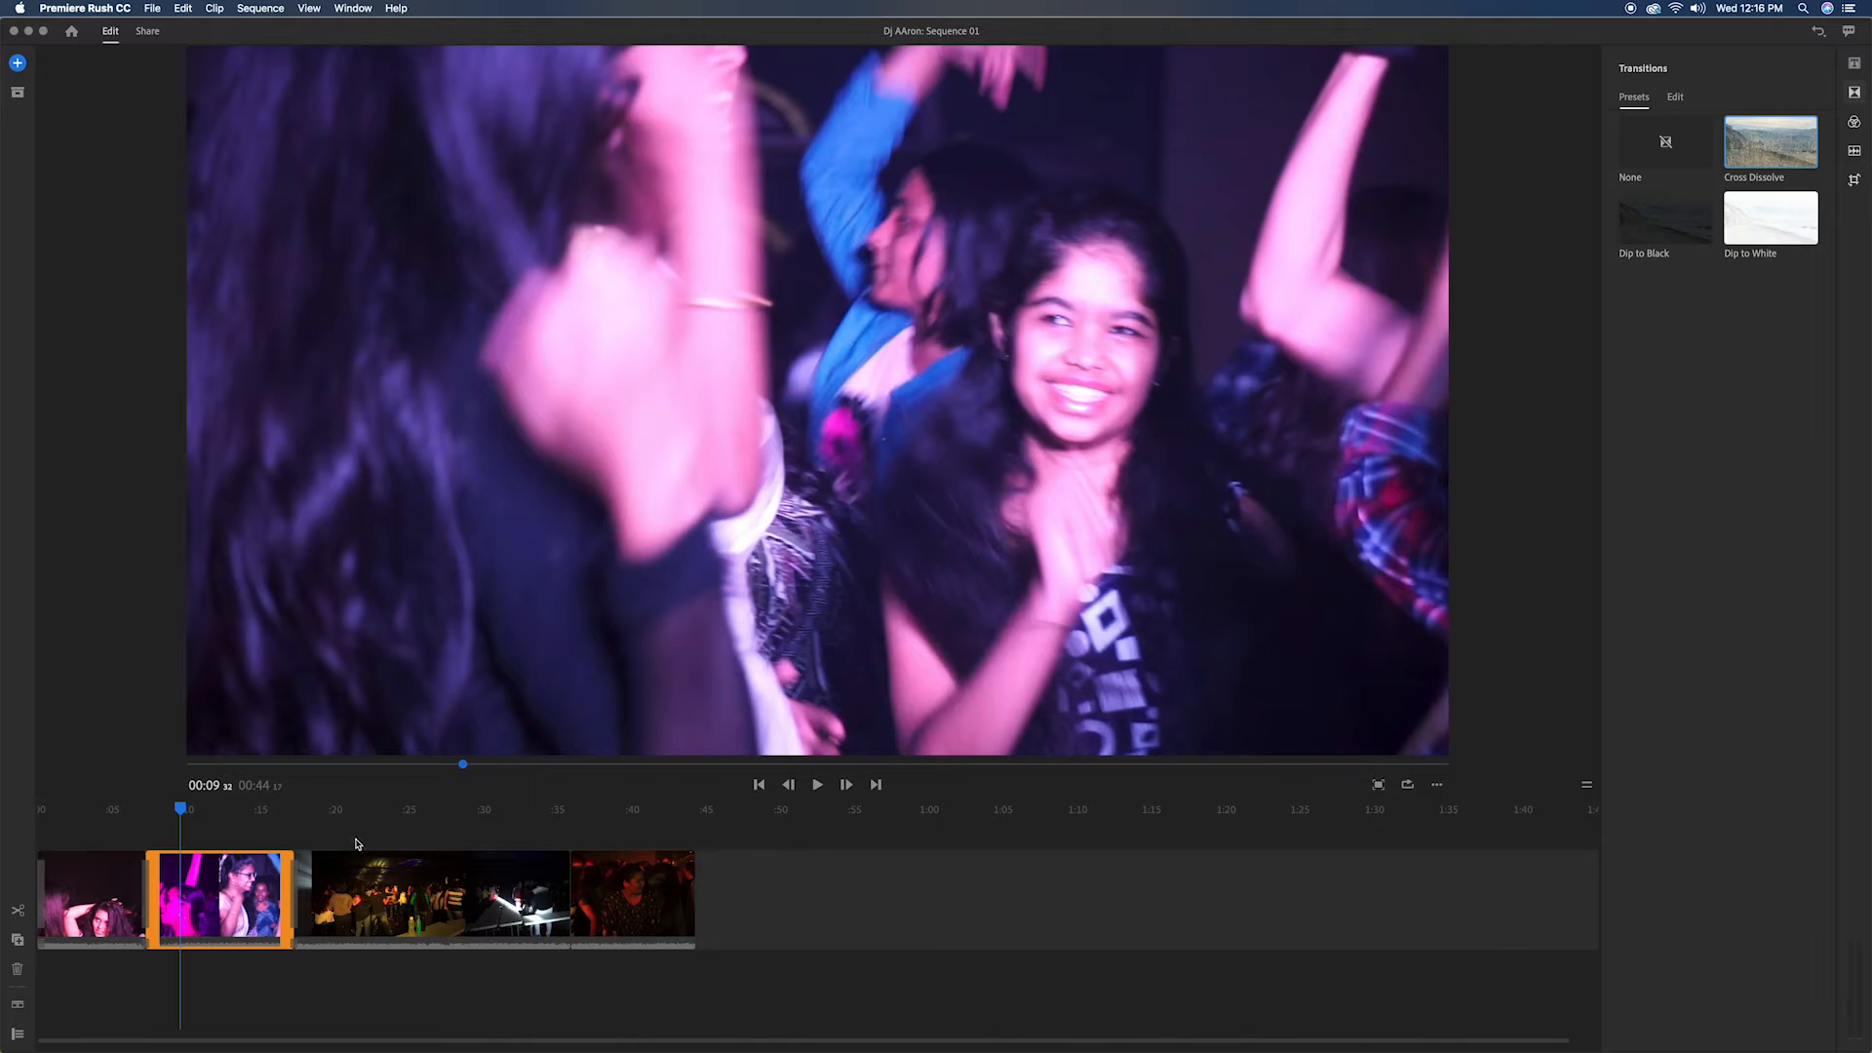
{"action": "left_click", "coordinate": [406, 817]}
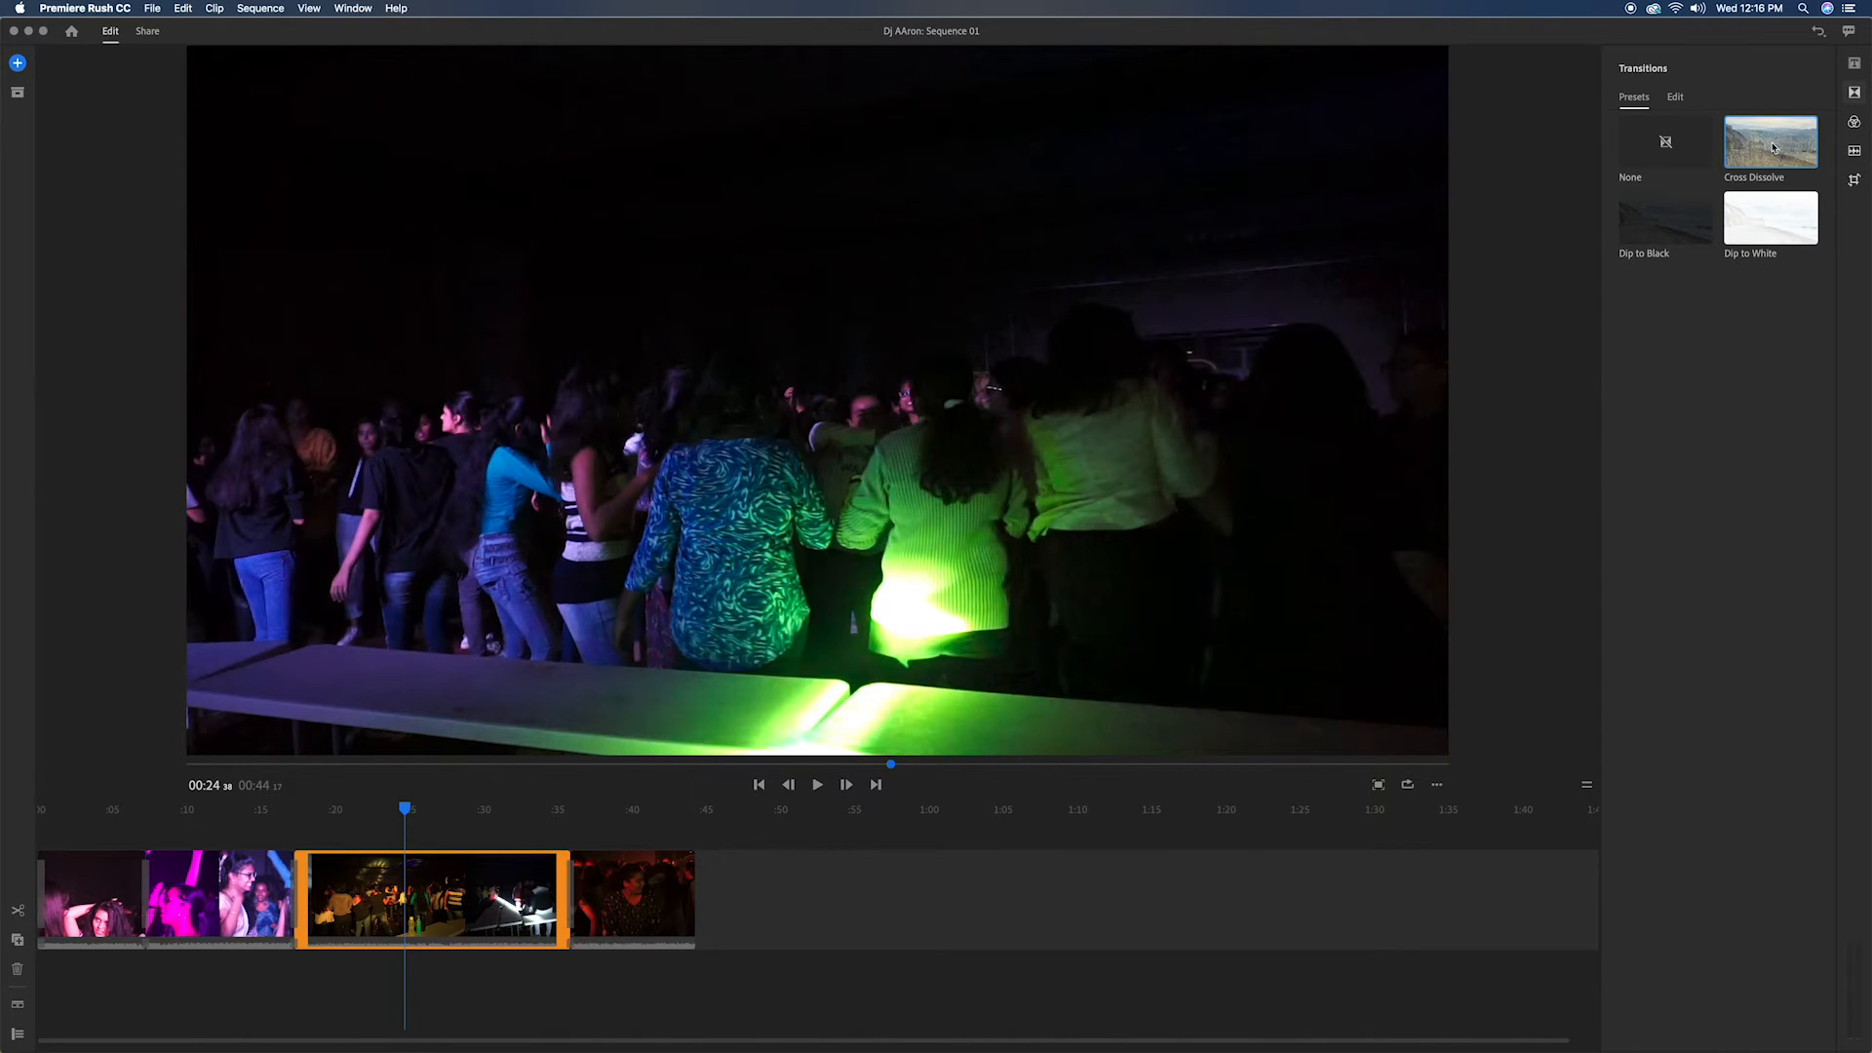
{"action": "left_click", "coordinate": [657, 838]}
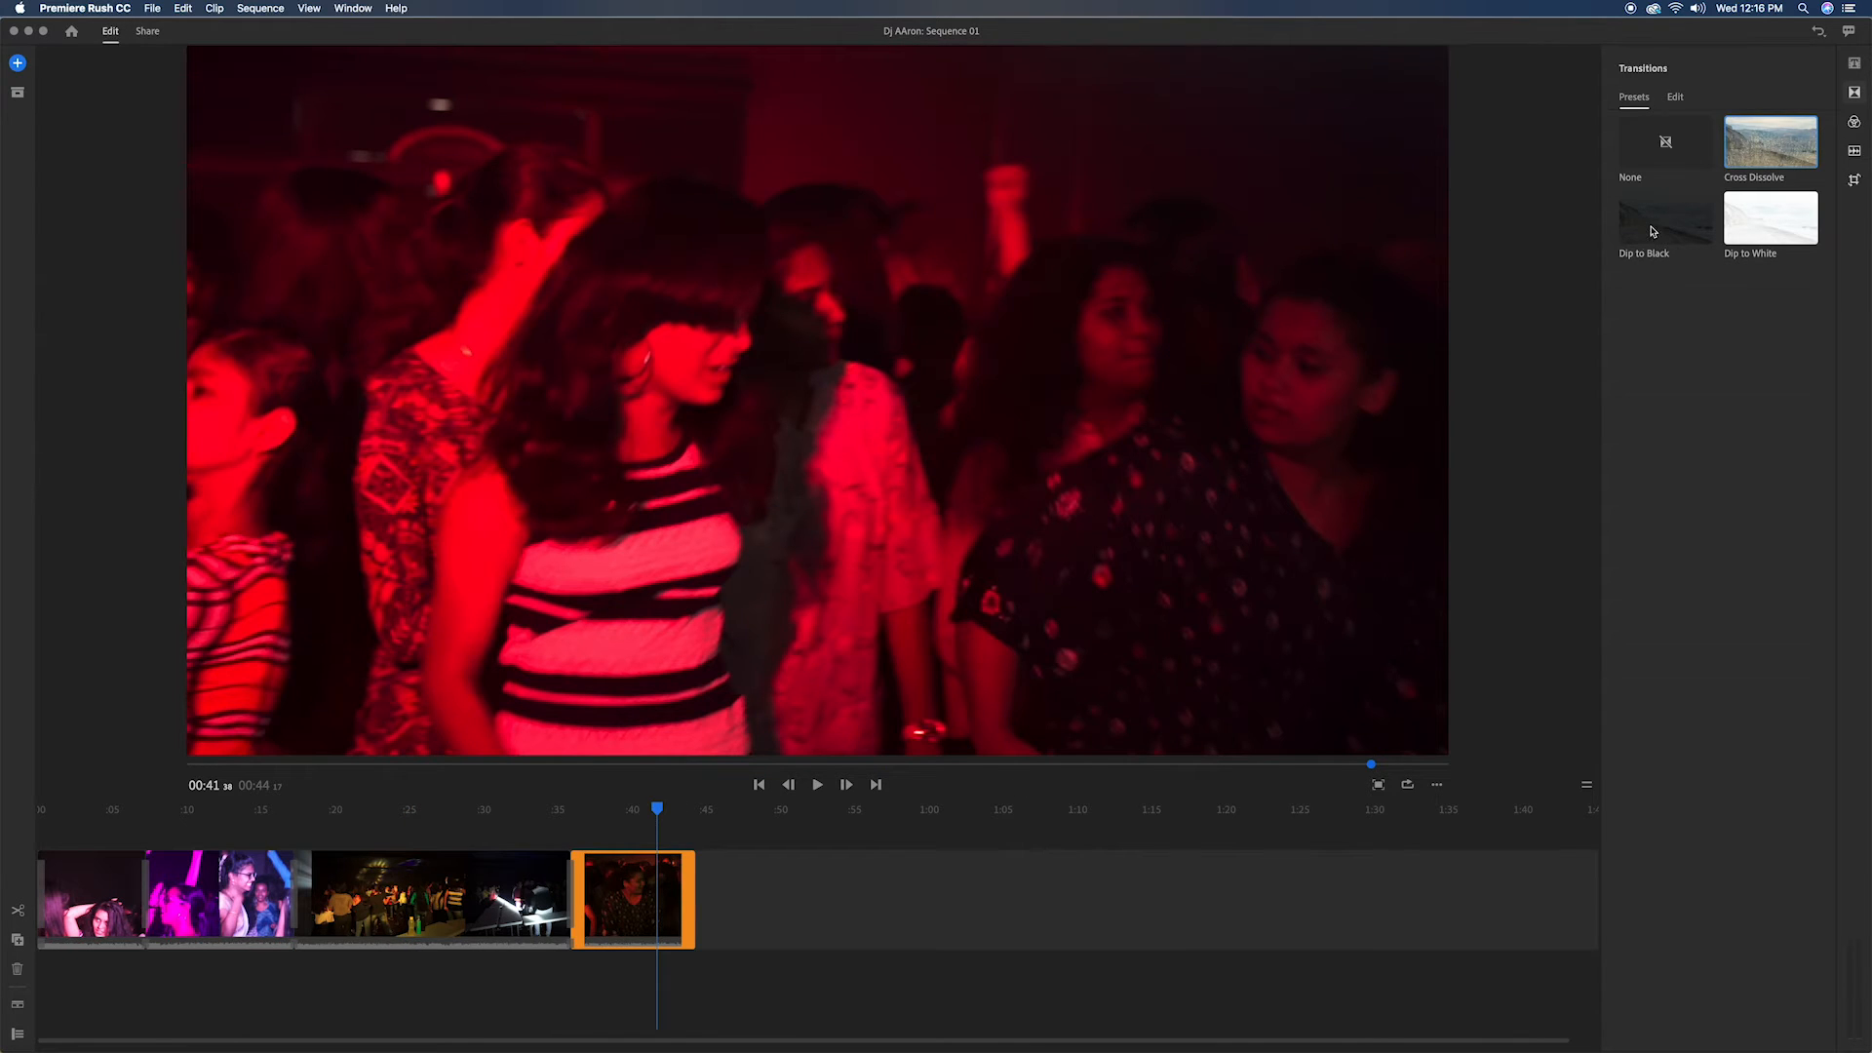
{"action": "left_click", "coordinate": [1646, 232]}
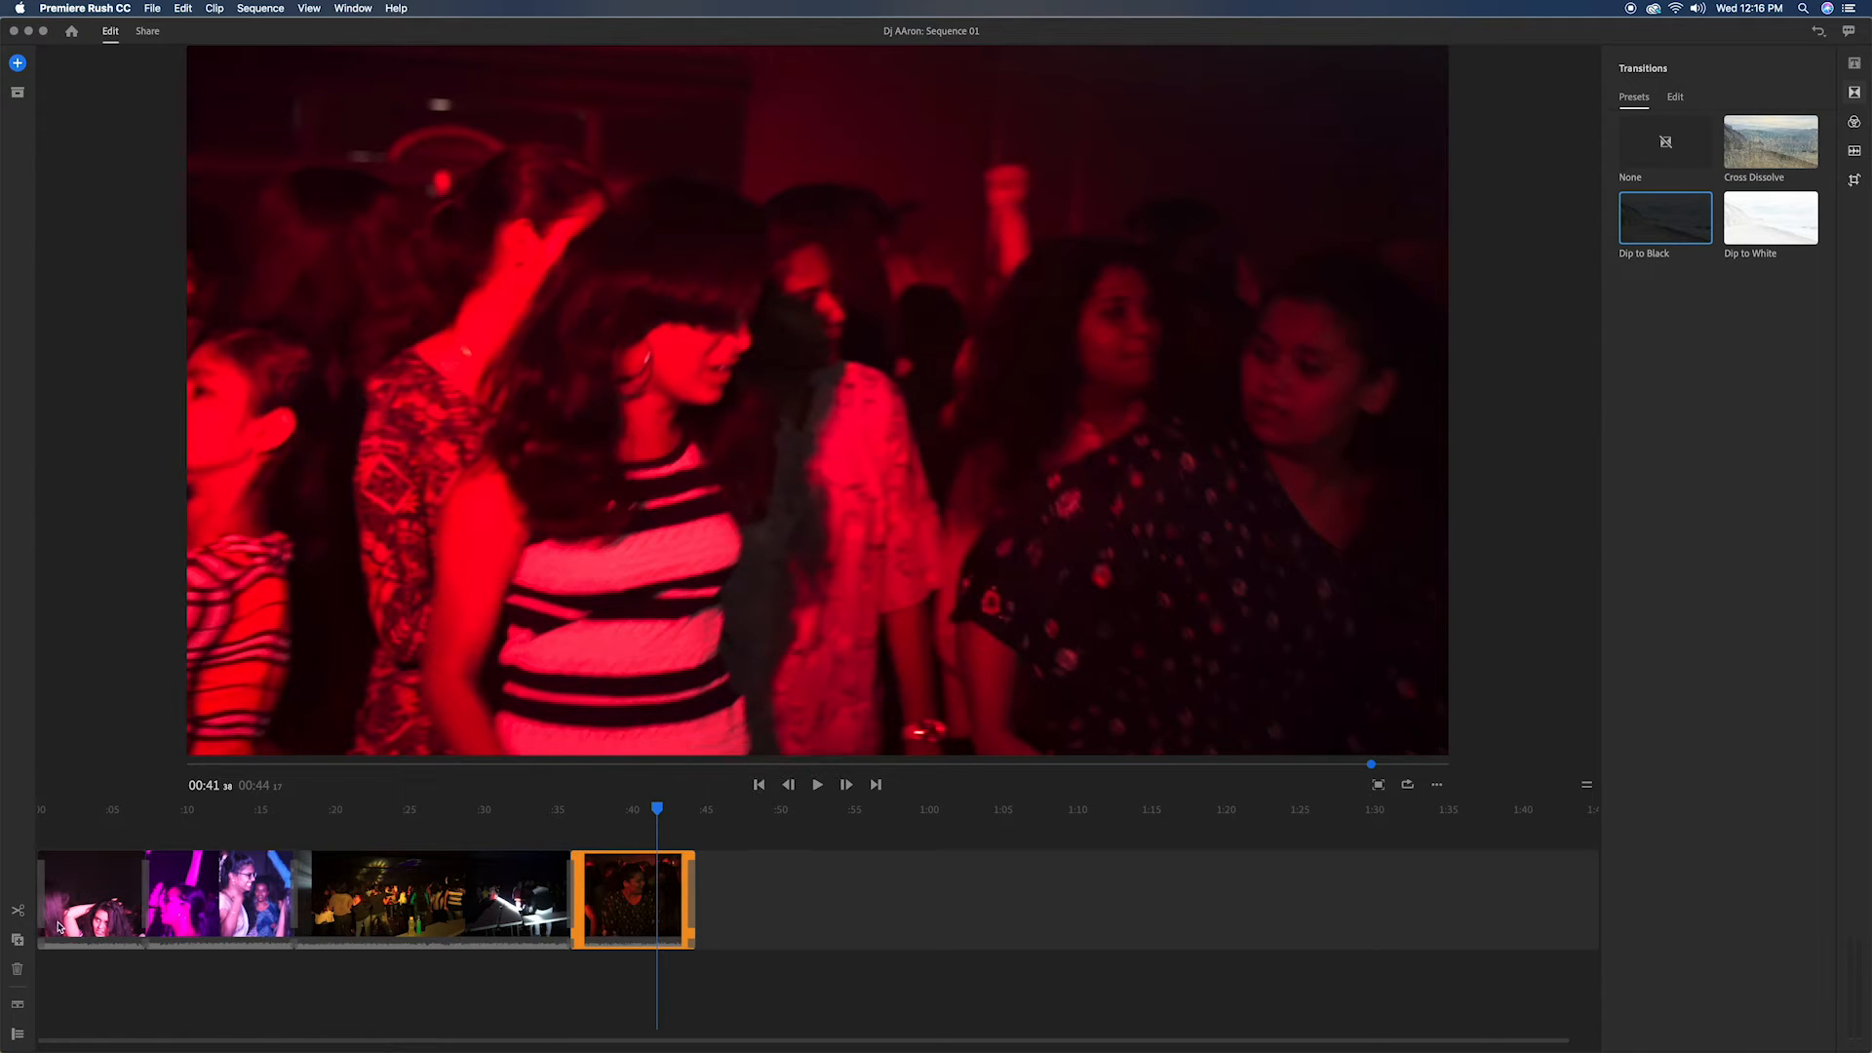
Step: Add a title at the start of the sequence with the DJ's stage name in capitals on two lines
{"action": "left_click", "coordinate": [81, 902]}
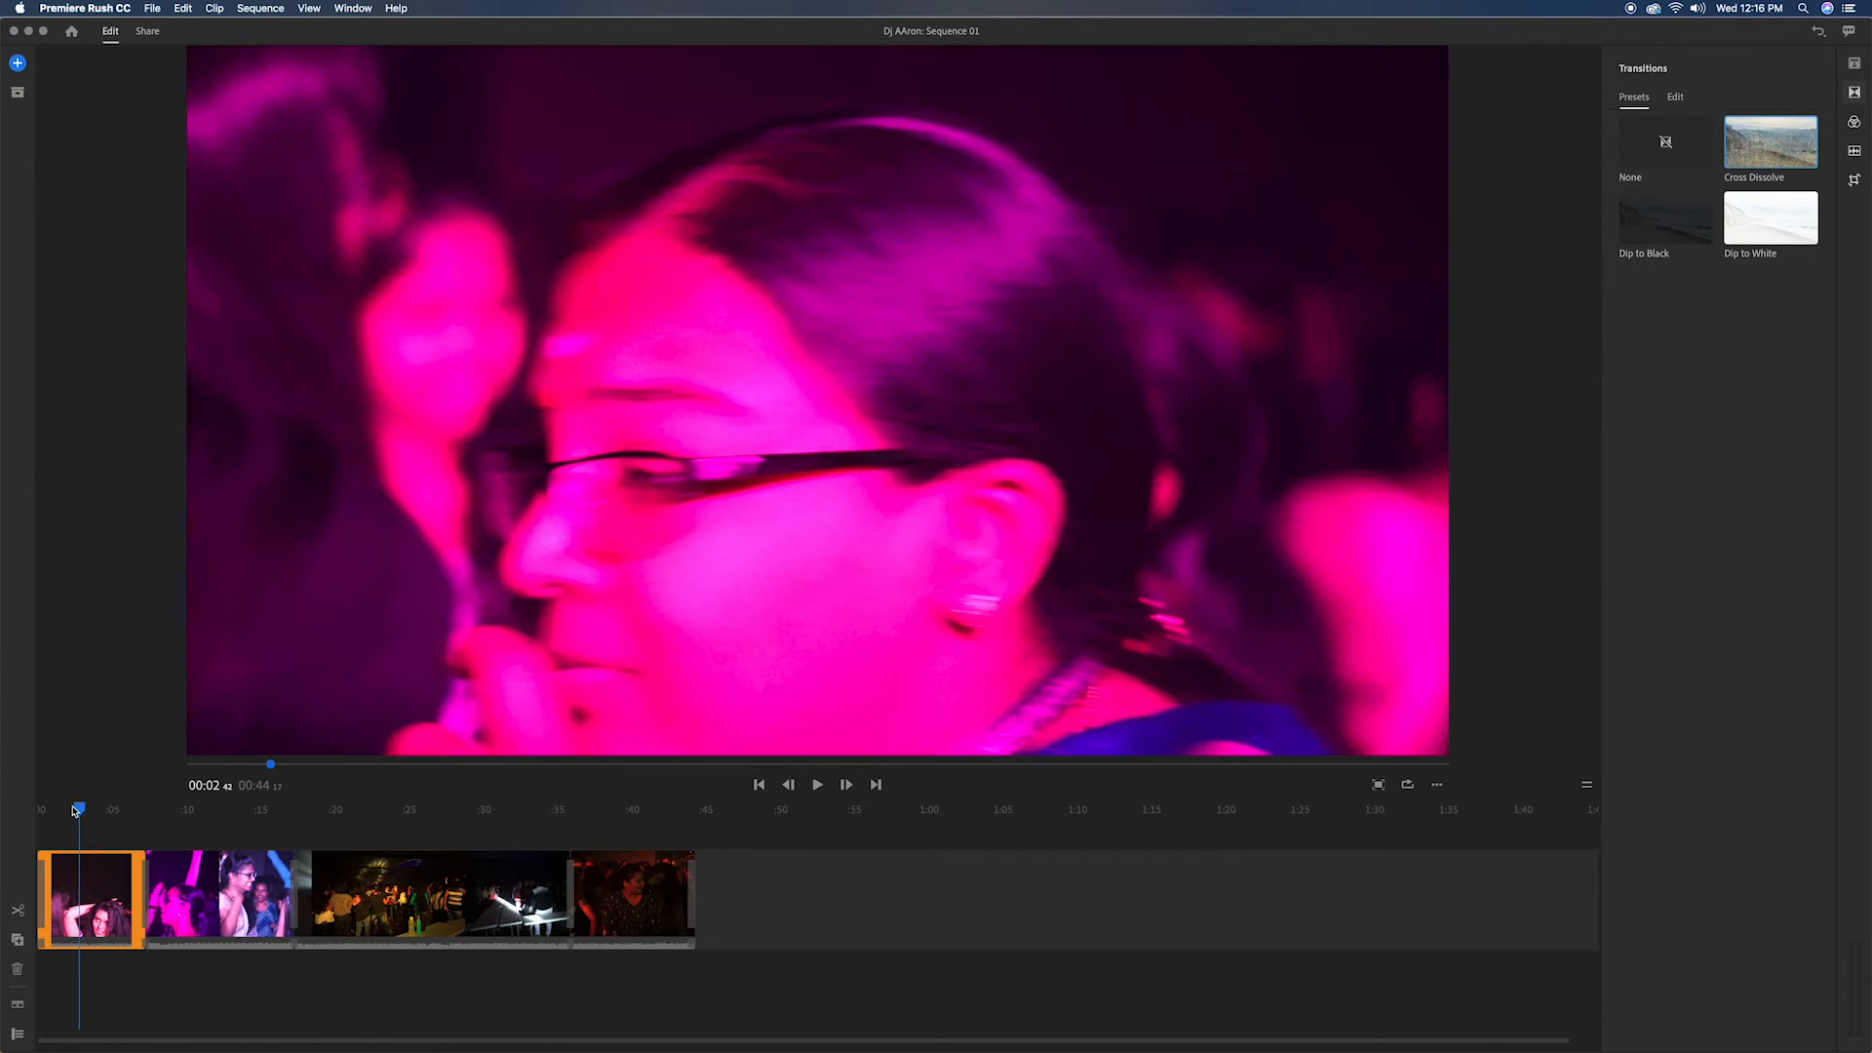
{"action": "left_click_drag", "start_coordinate": [80, 812], "coordinate": [24, 821]}
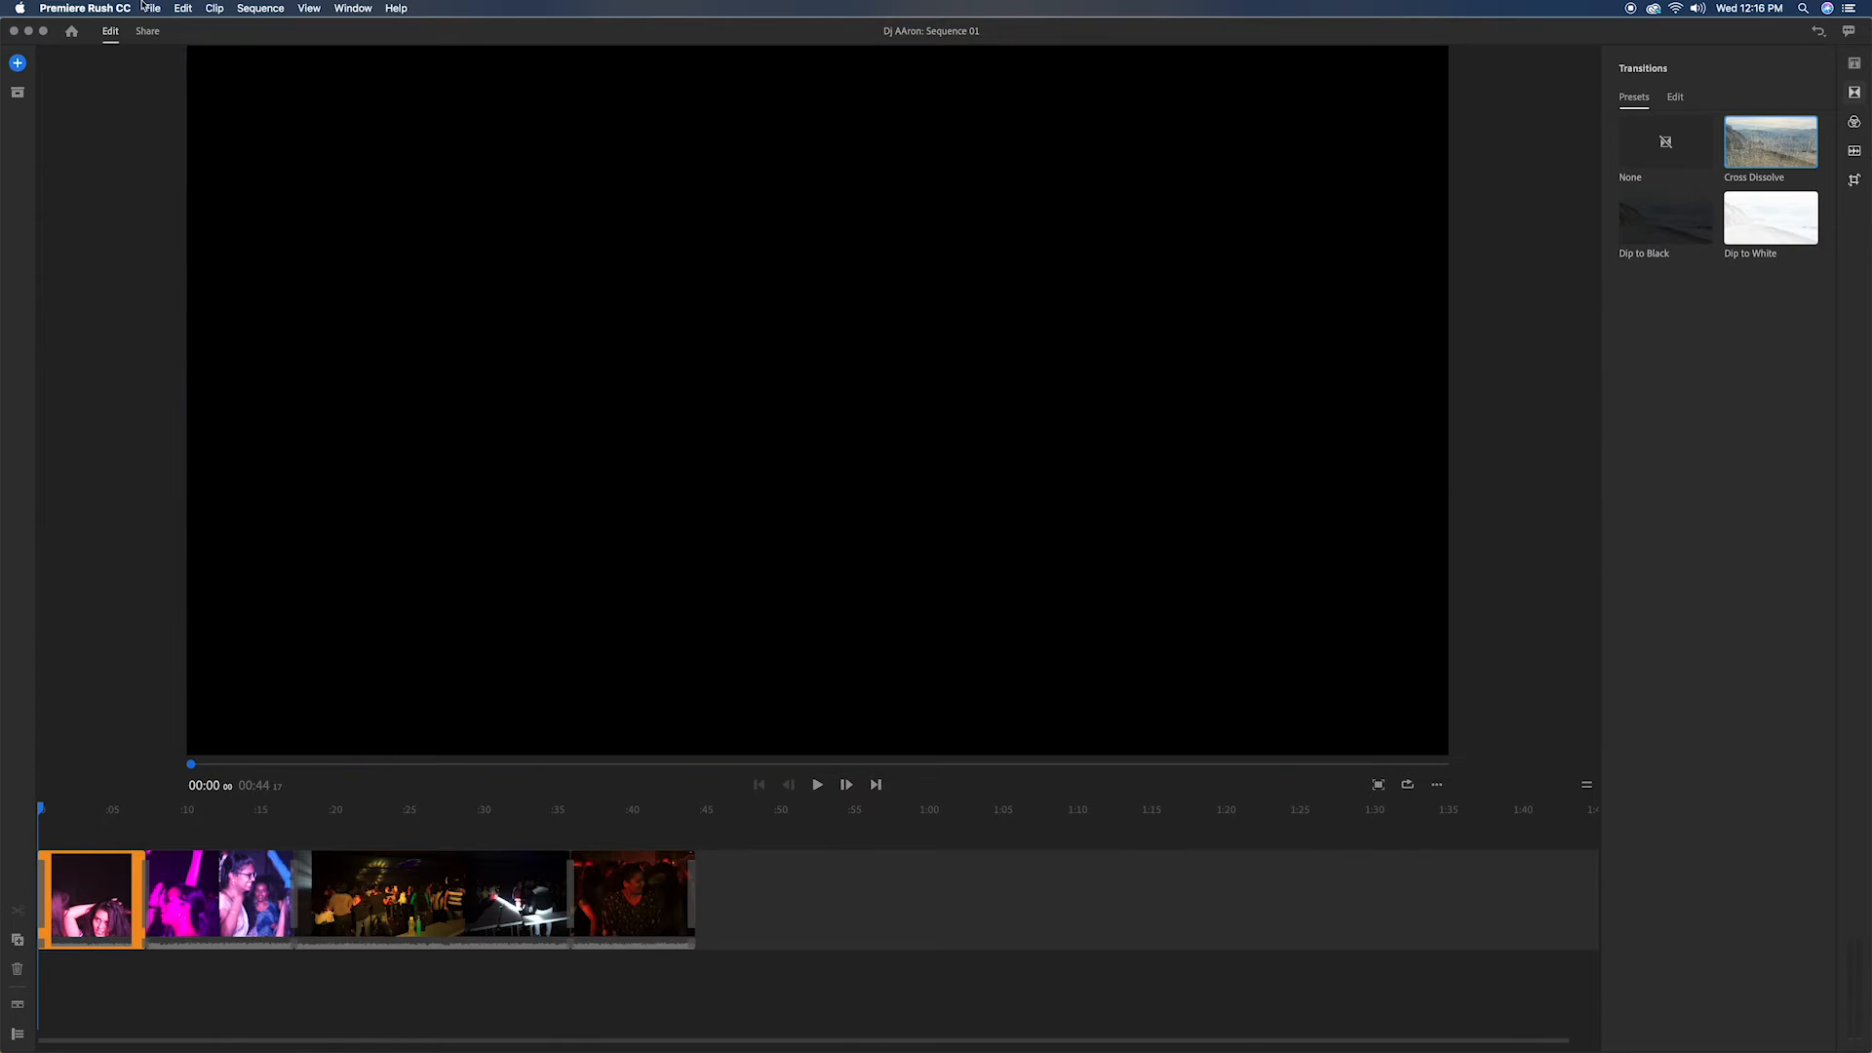
{"action": "left_click", "coordinate": [17, 63]}
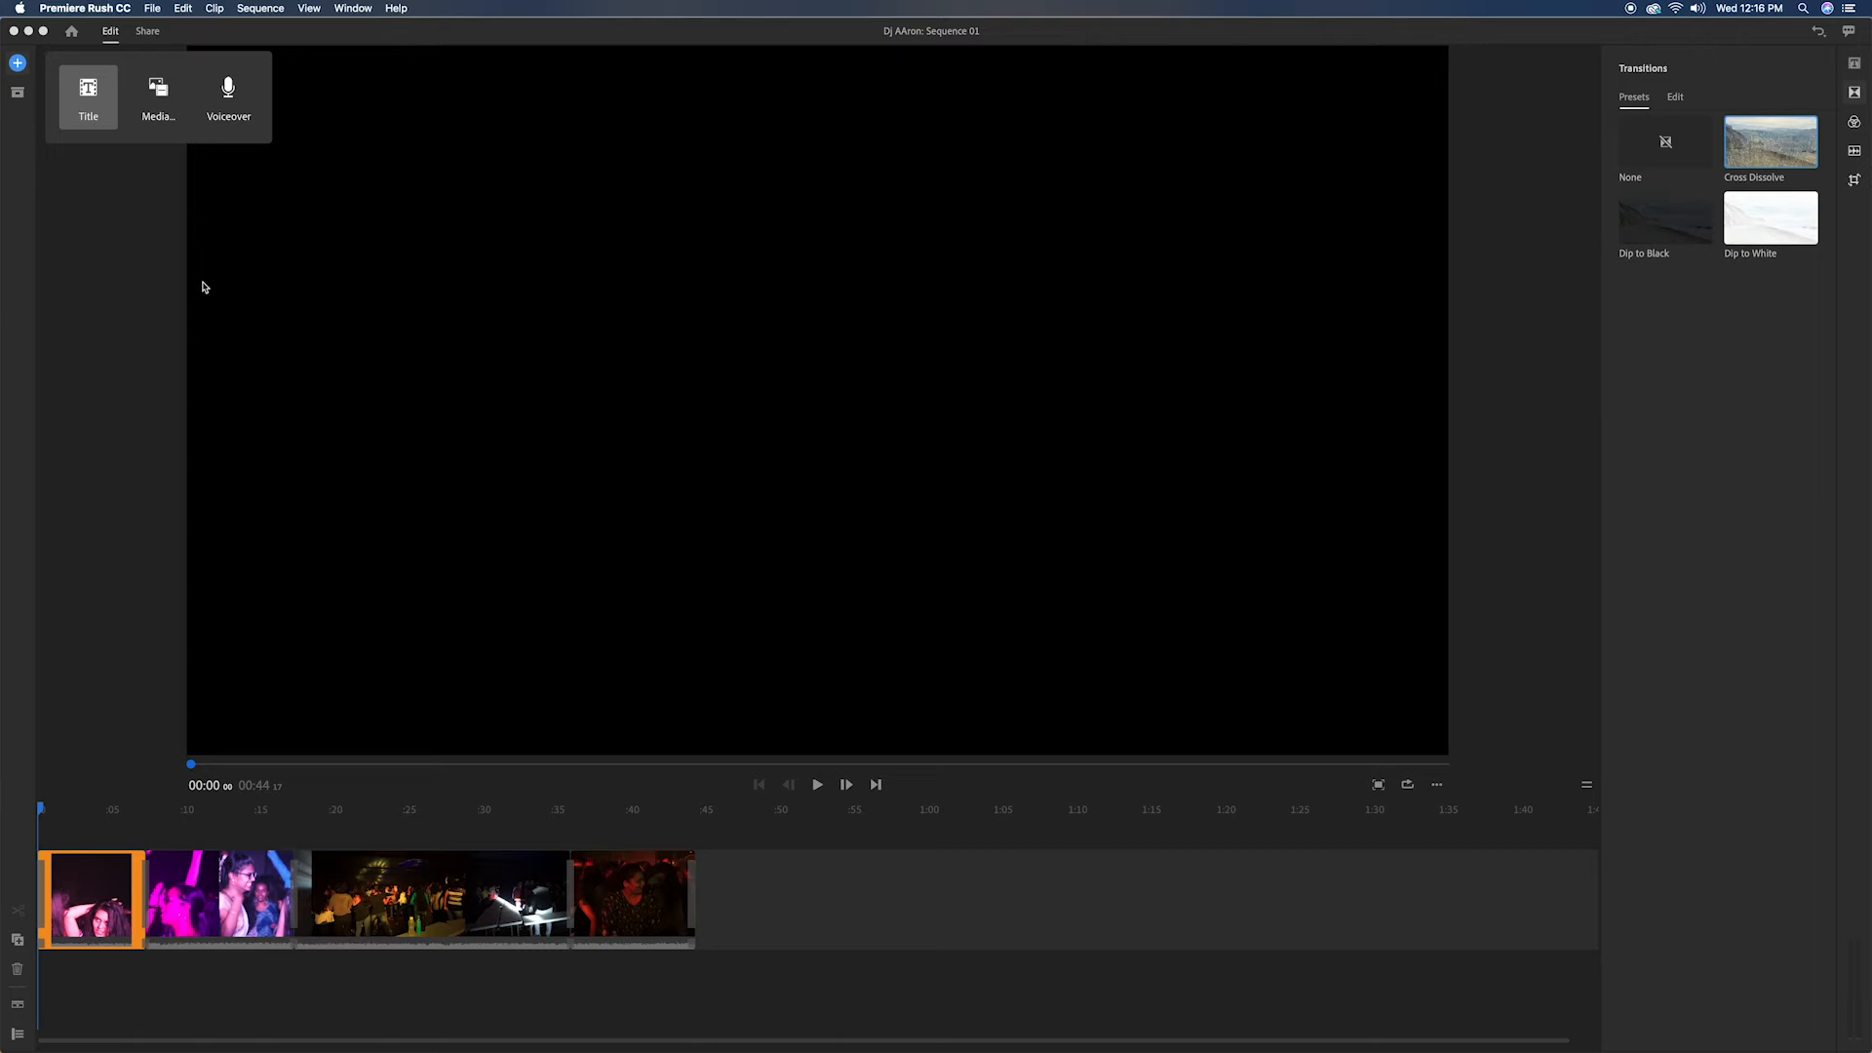
{"action": "left_click", "coordinate": [88, 93]}
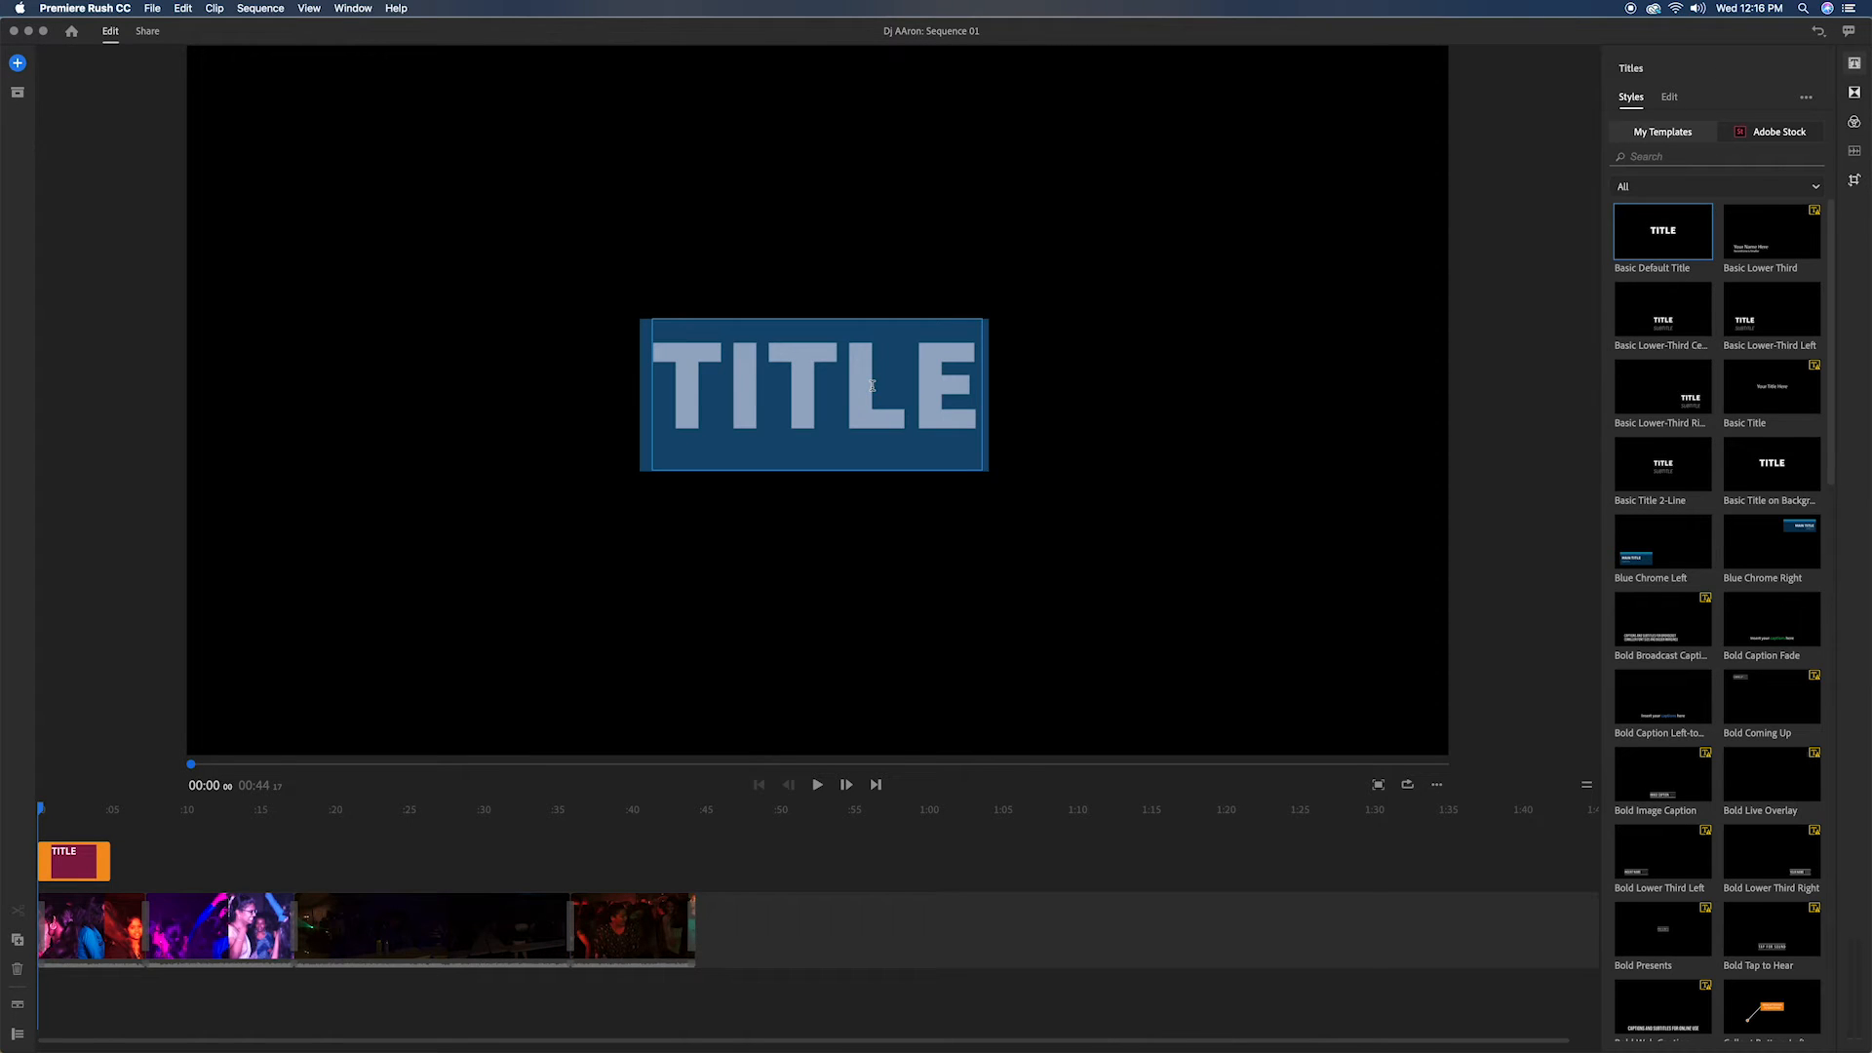
{"action": "type", "text": "DJ"}
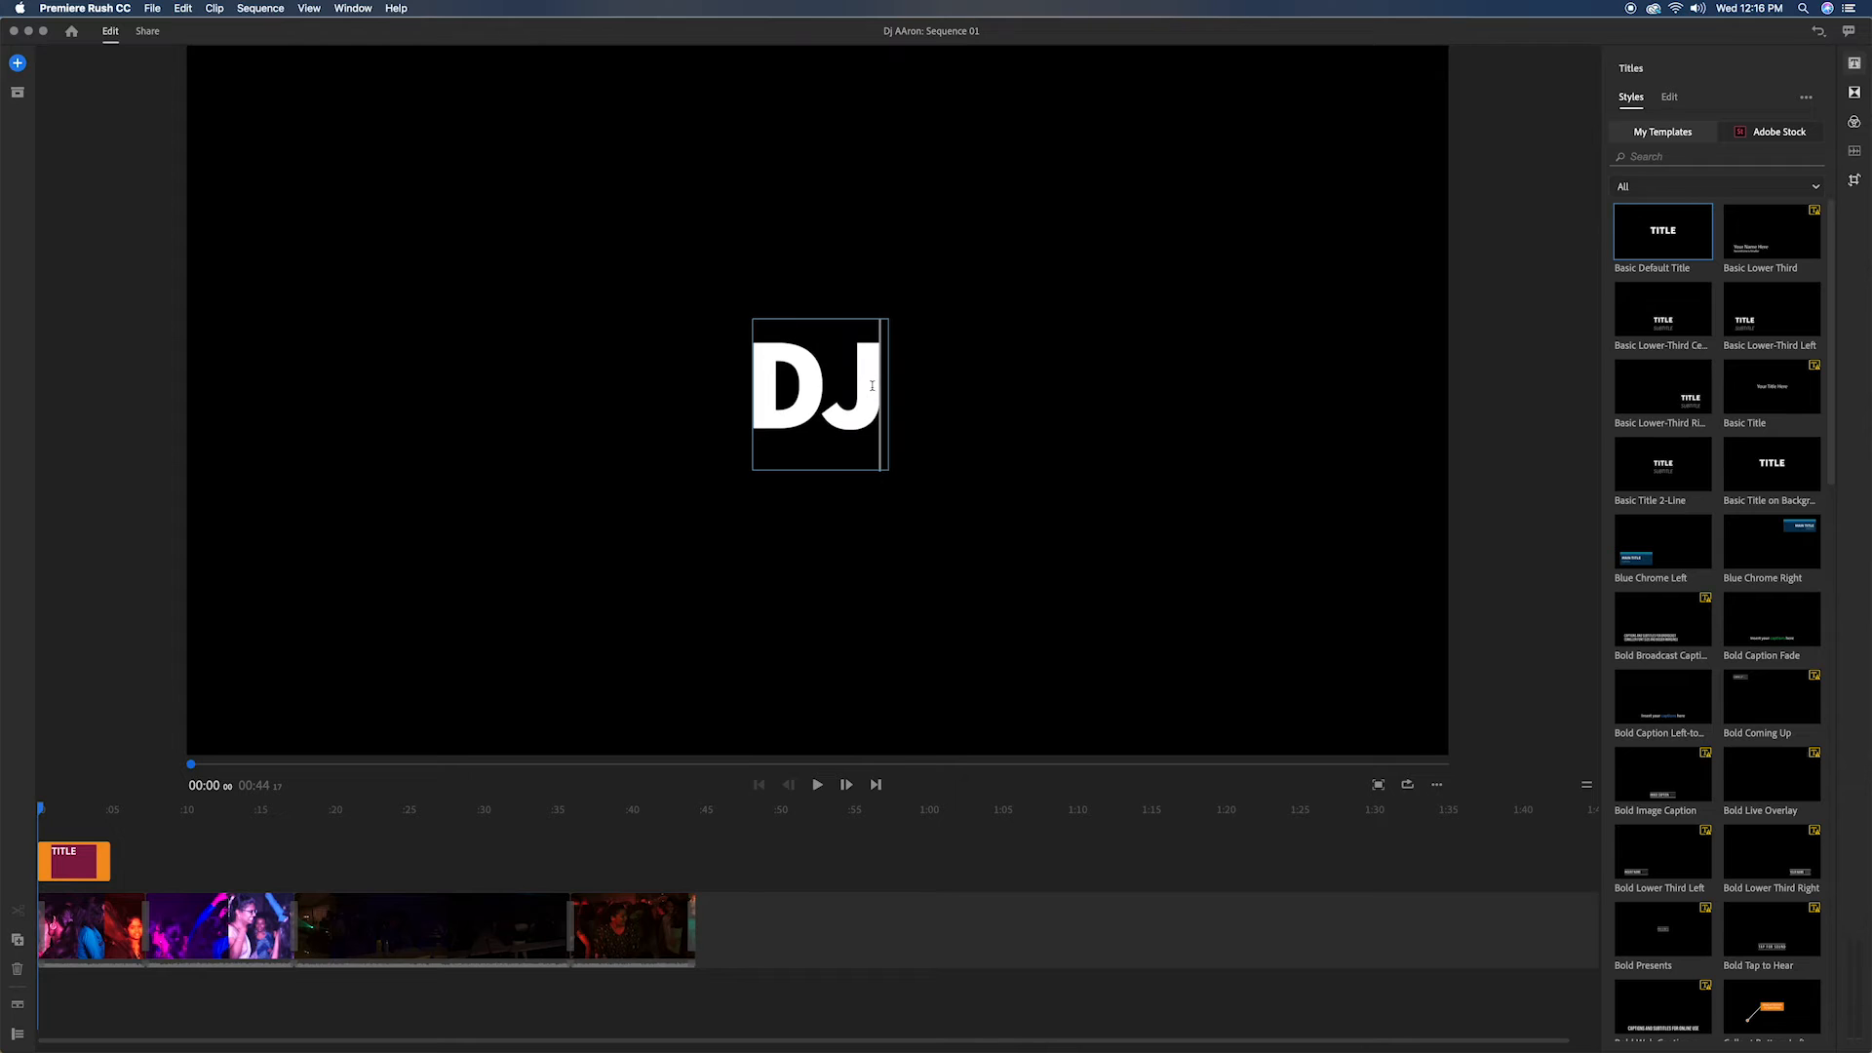
{"action": "key", "text": "Return"}
{"action": "type", "text": "AAr"}
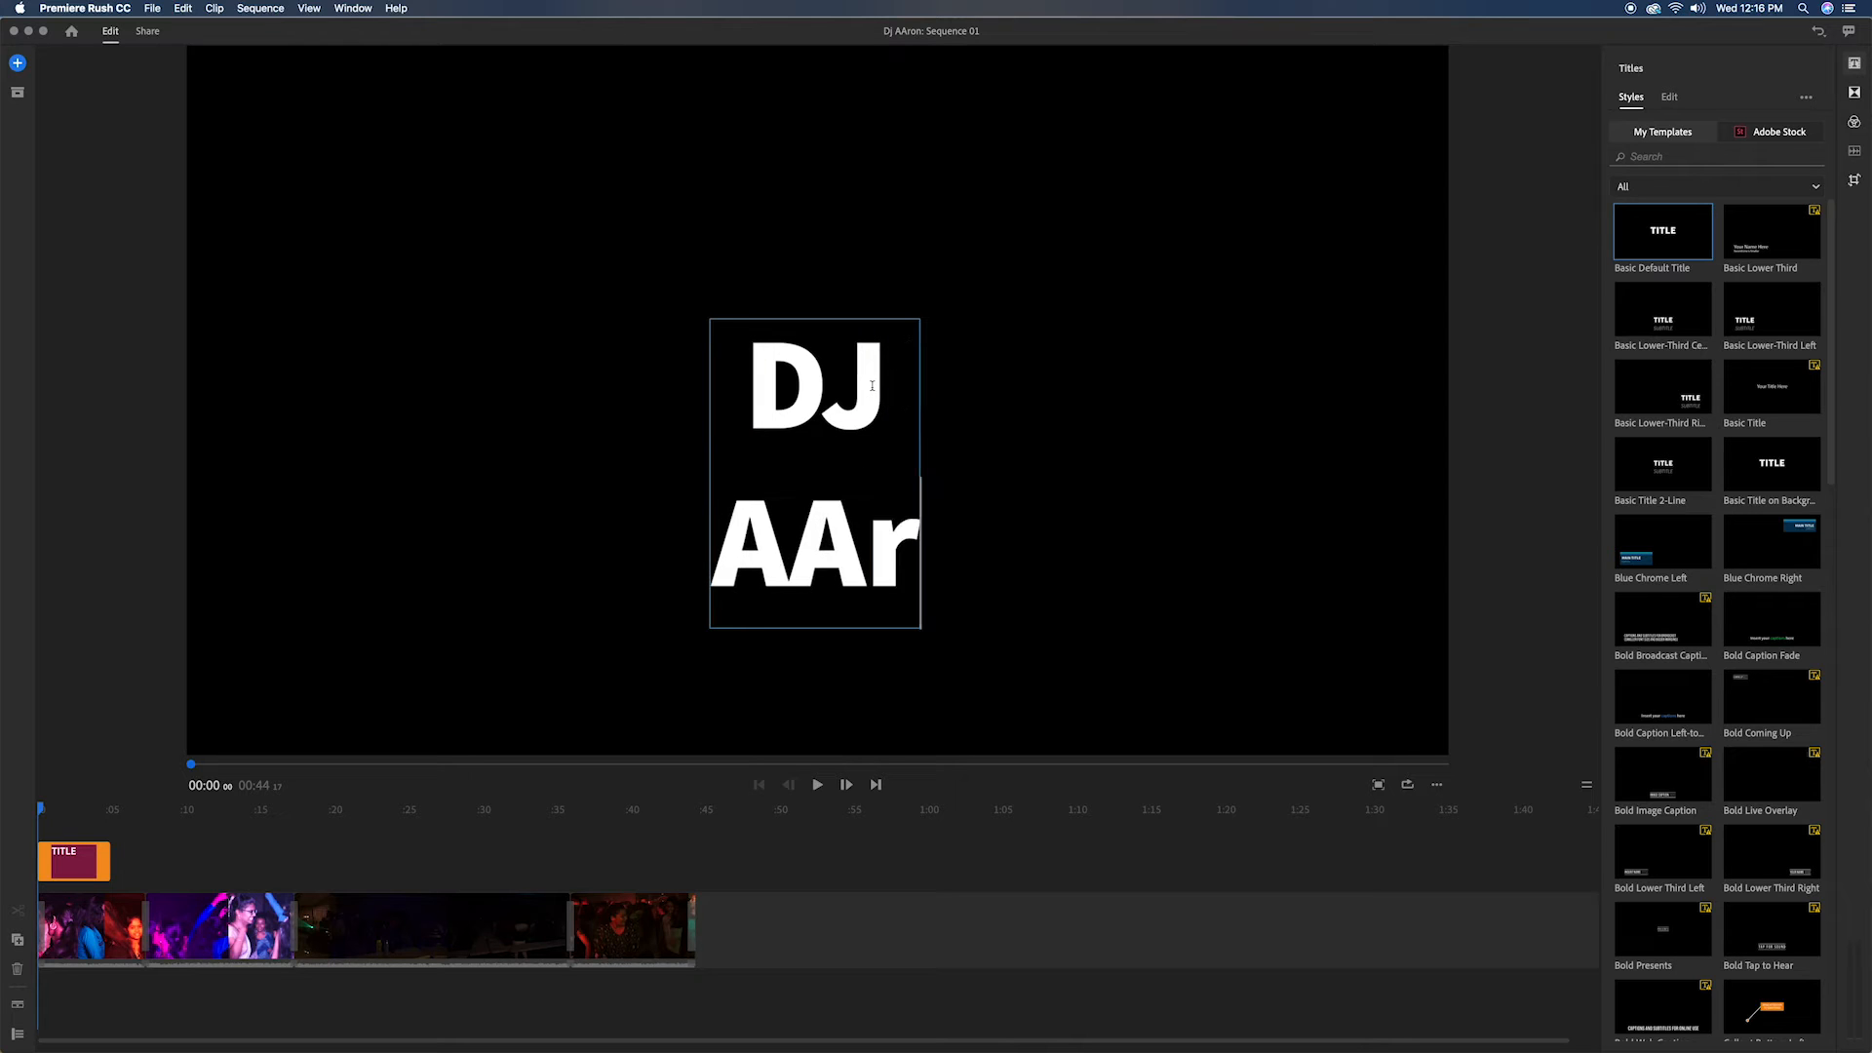
{"action": "key", "text": "BackSpace"}
{"action": "type", "text": "RON"}
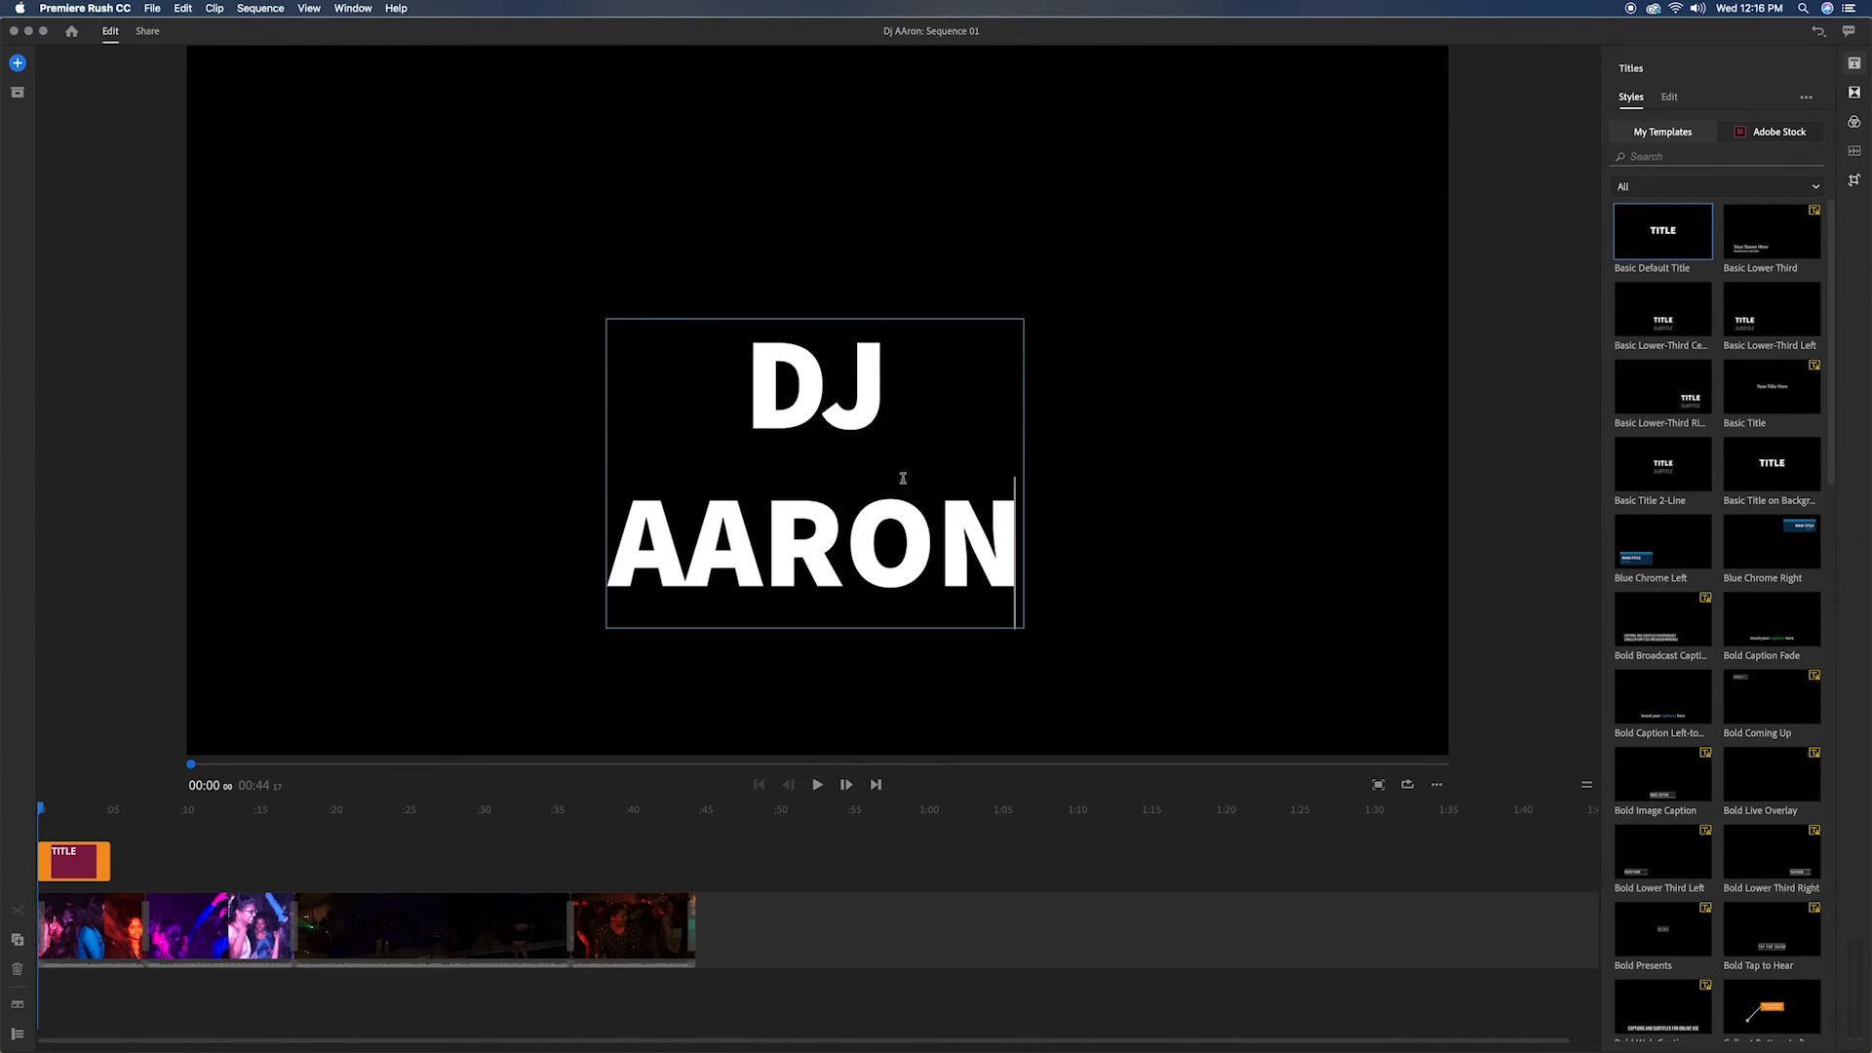
Step: Set the font of the whole title text to Sail
{"action": "key", "text": "super+a"}
{"action": "left_click", "coordinate": [1669, 97]}
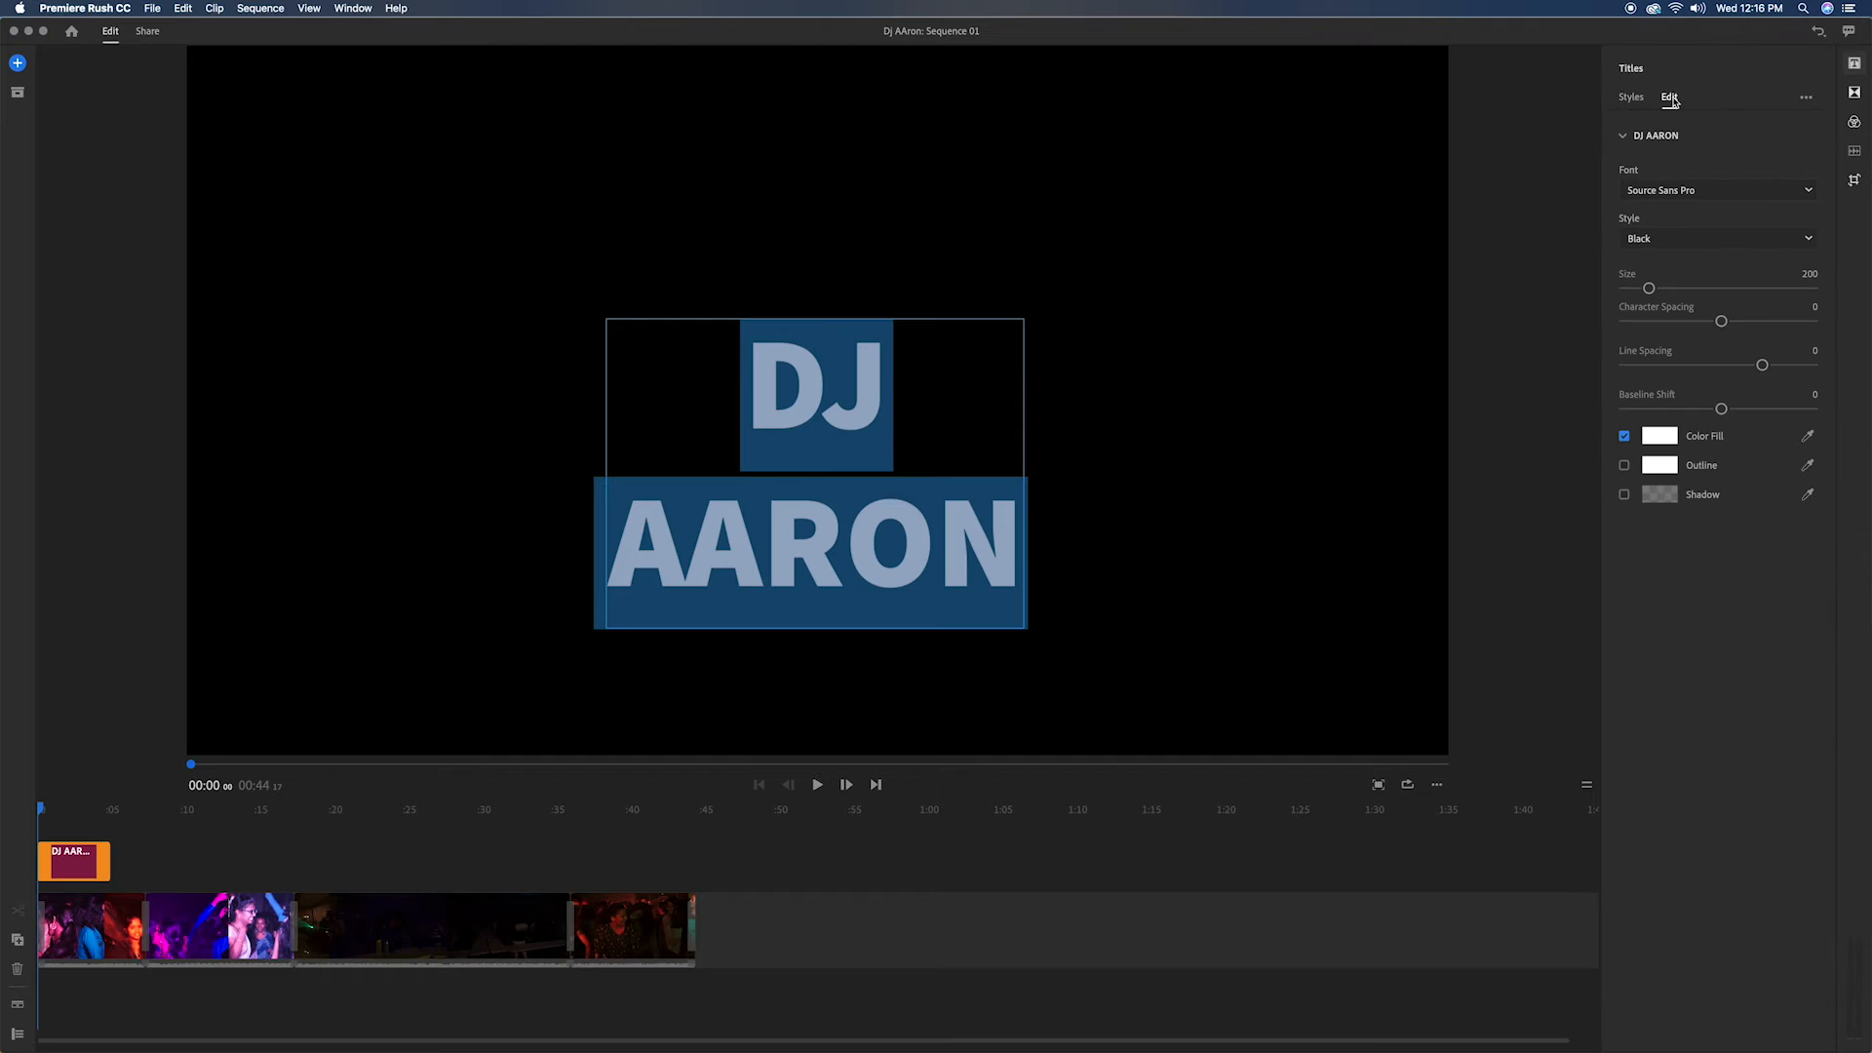
{"action": "left_click", "coordinate": [1809, 191]}
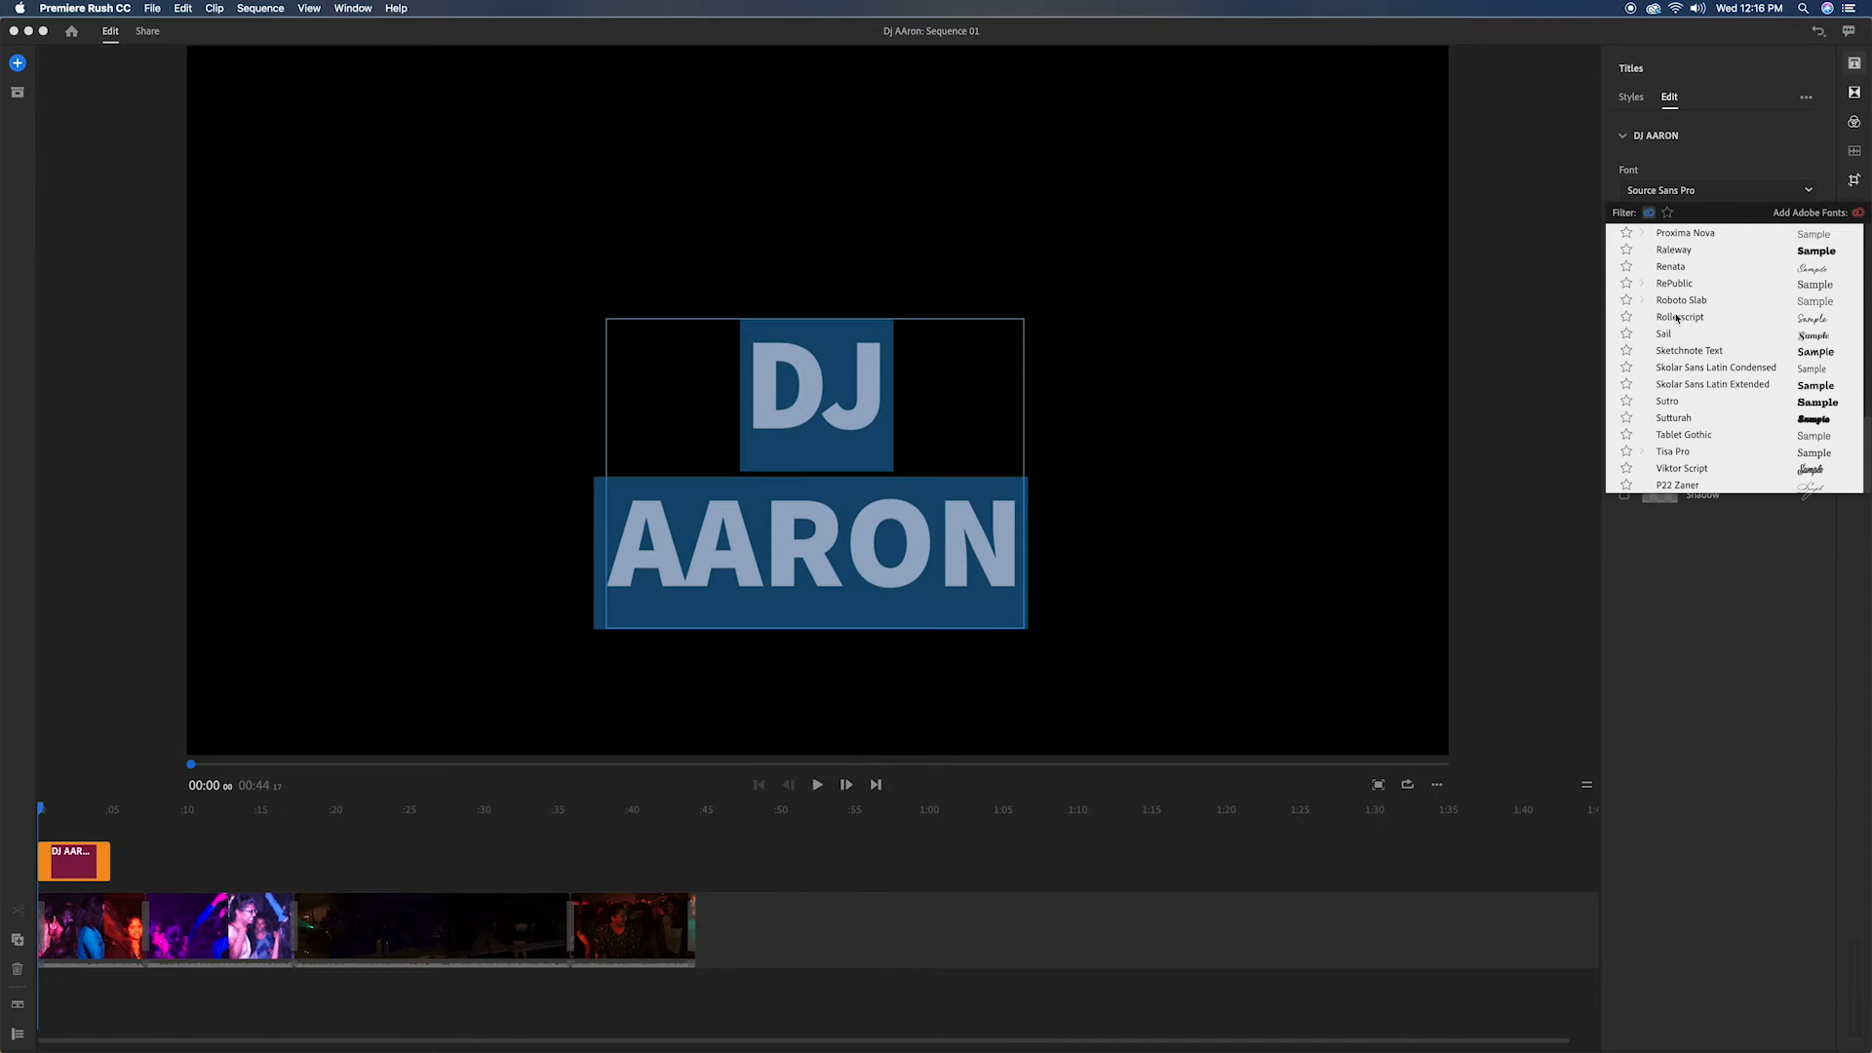
{"action": "left_click", "coordinate": [1667, 334]}
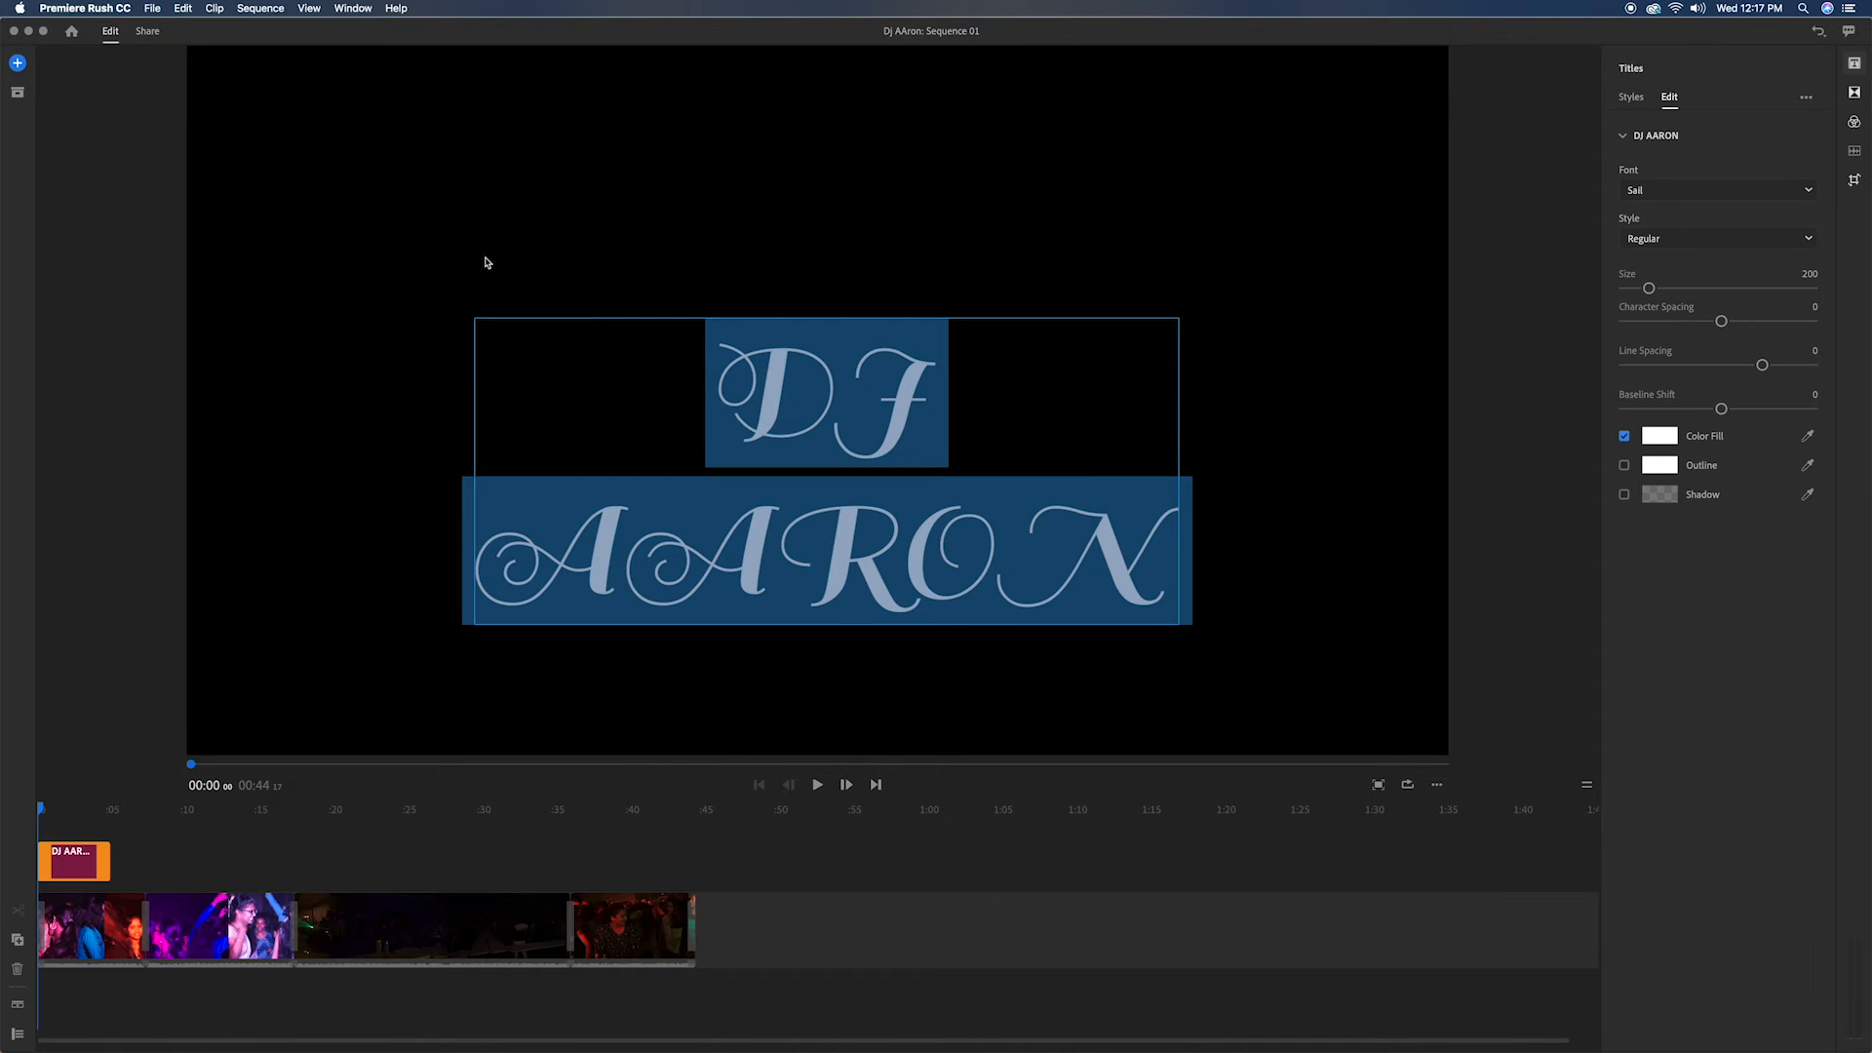
Step: Enable an outline on the title text and set the outline color to black
{"action": "left_click", "coordinate": [1624, 465]}
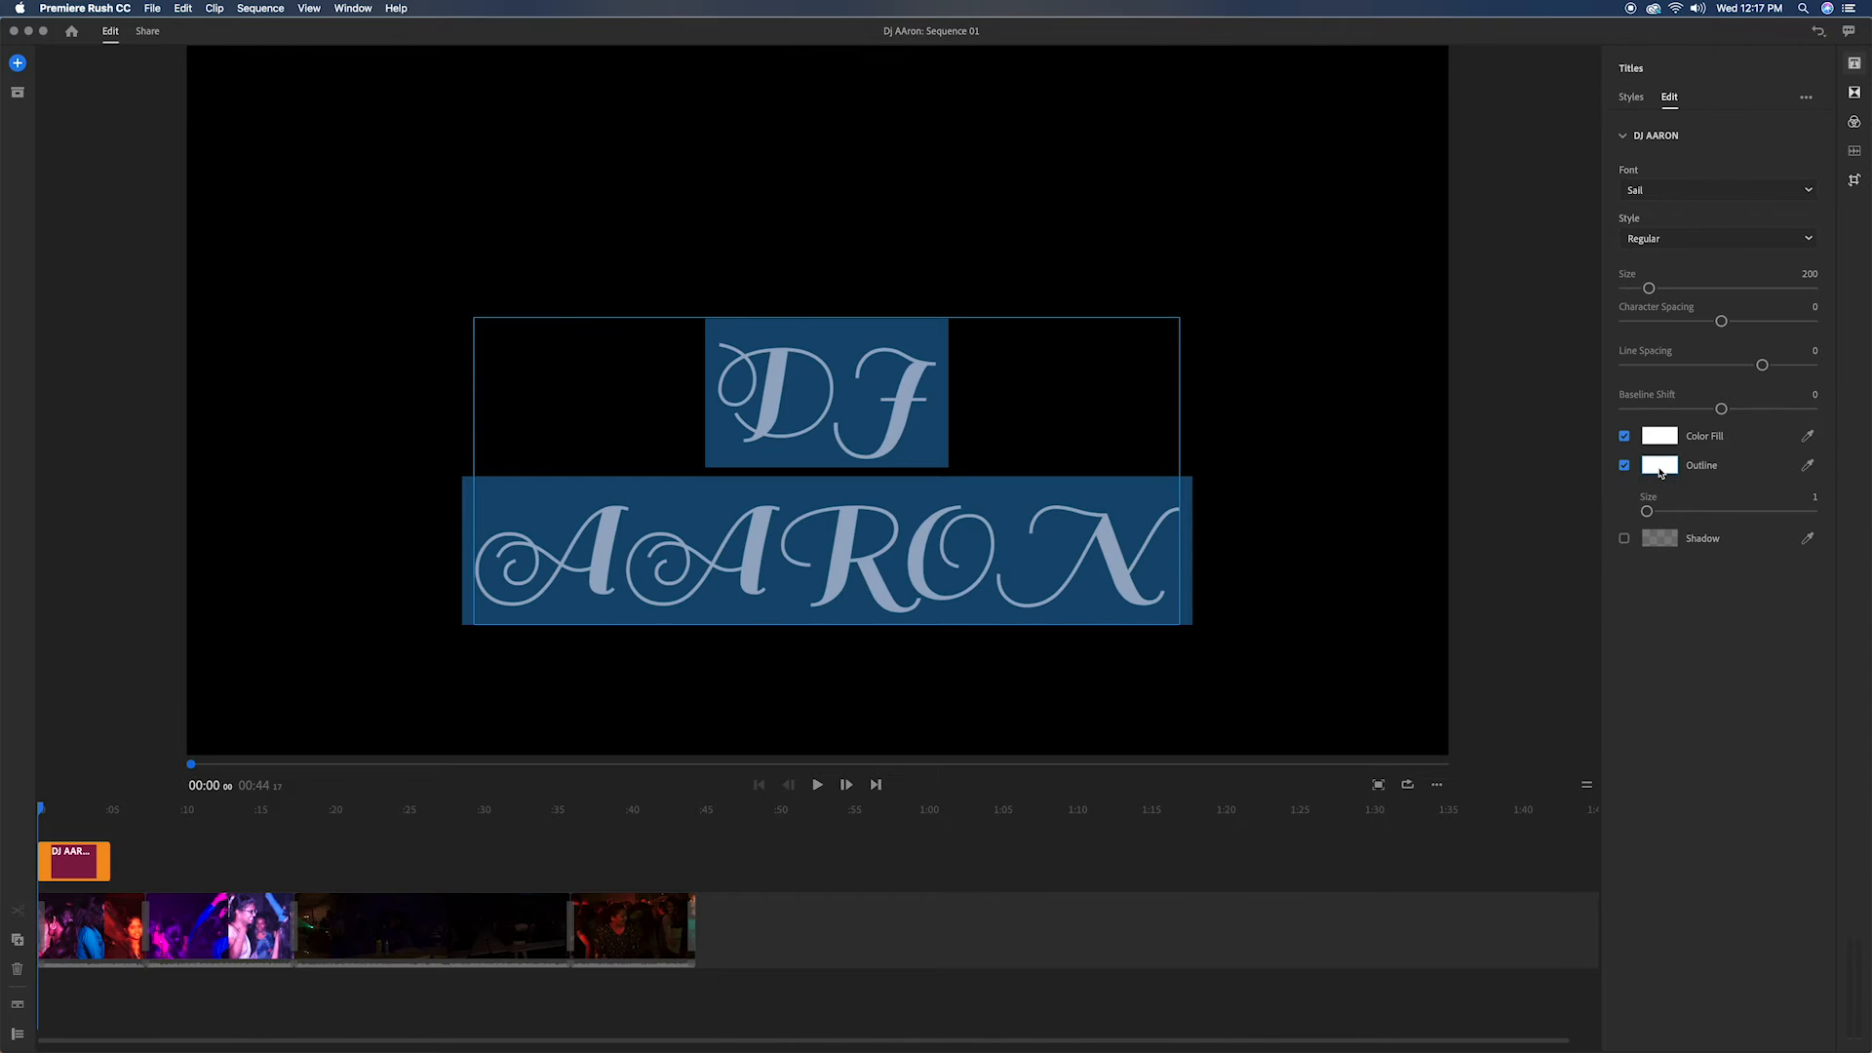
{"action": "left_click", "coordinate": [1659, 466]}
{"action": "left_click", "coordinate": [769, 267]}
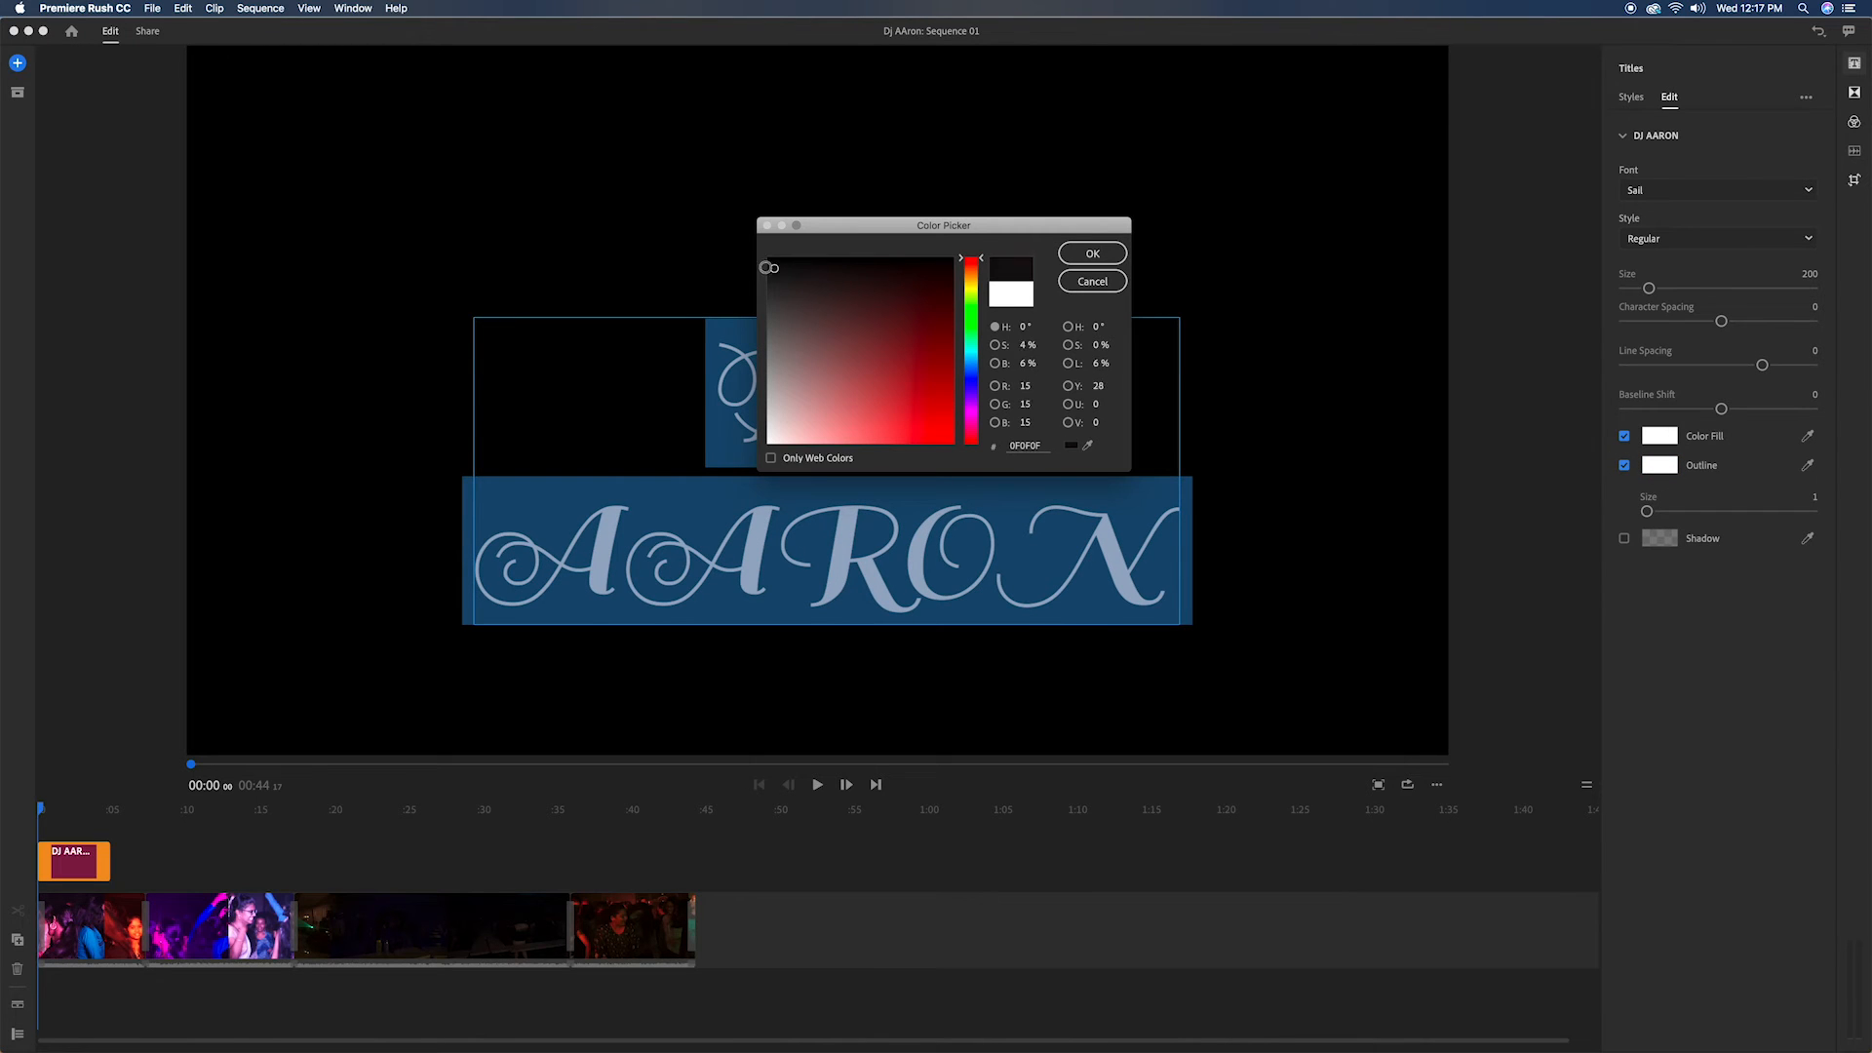
{"action": "left_click", "coordinate": [1091, 256]}
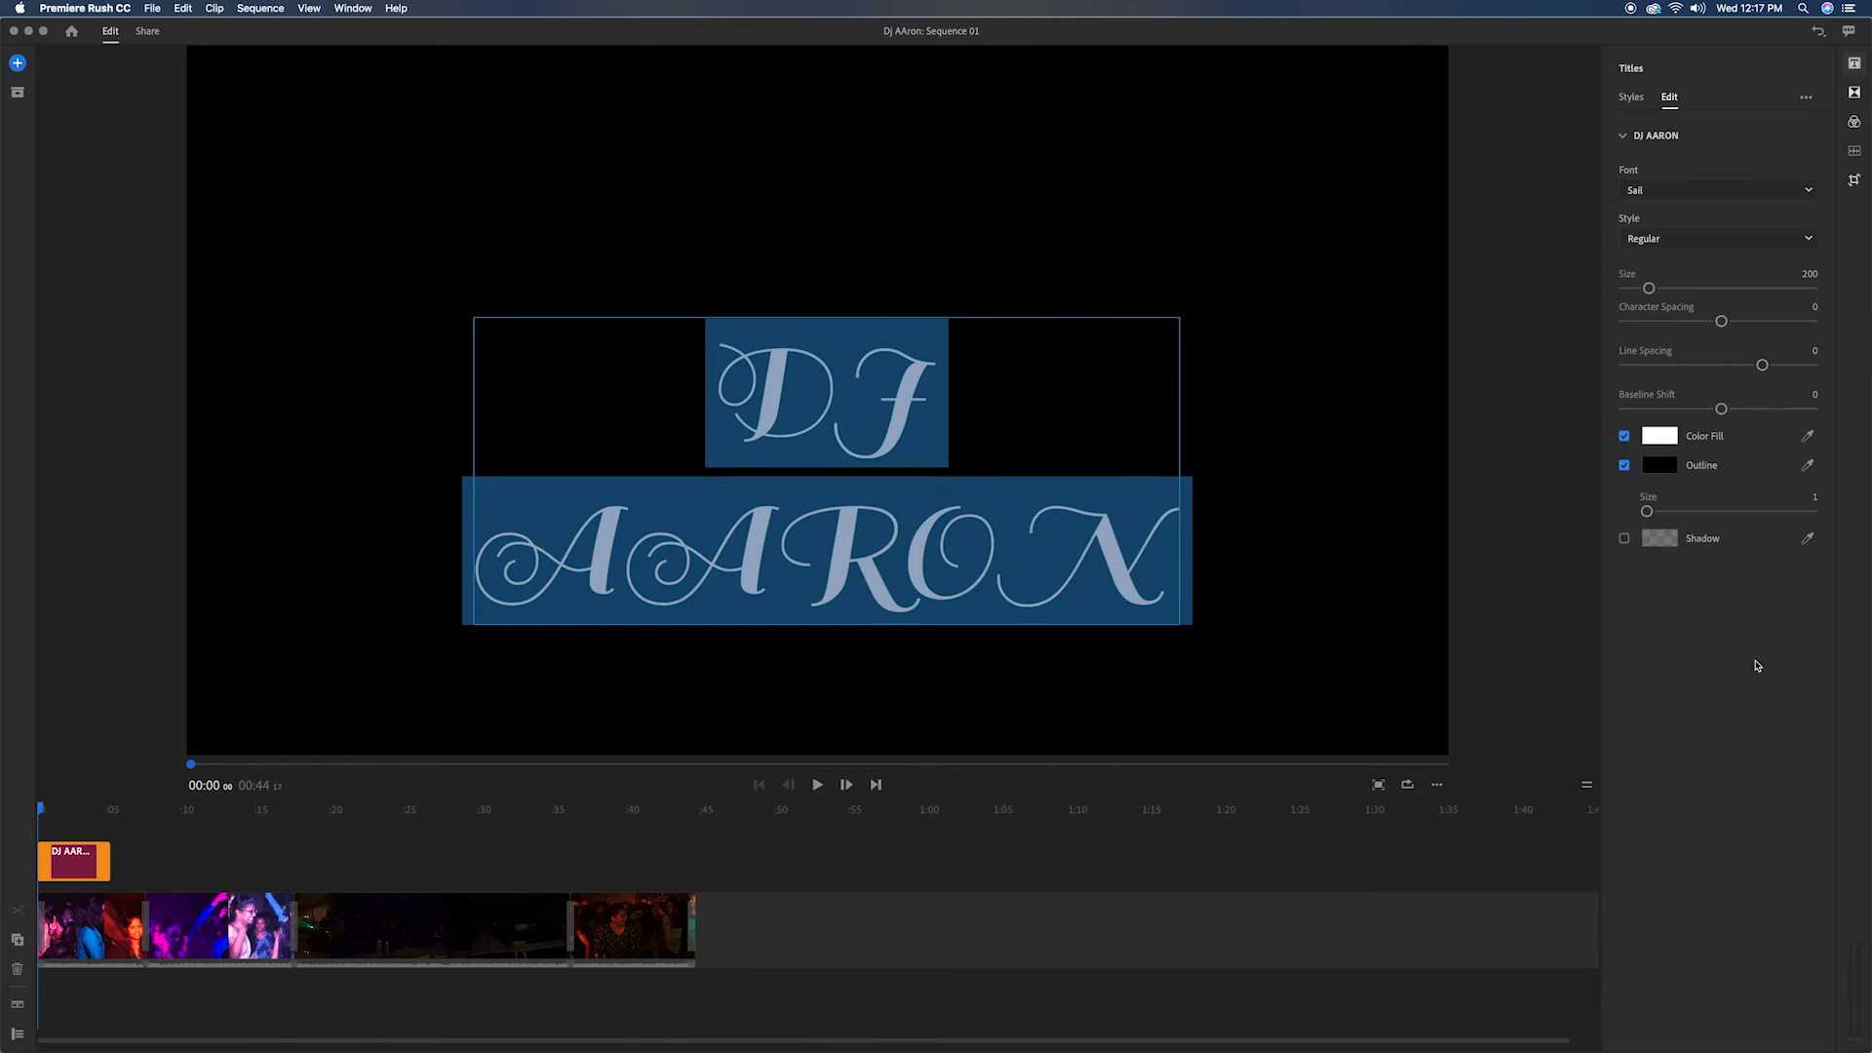
{"action": "left_click", "coordinate": [1622, 135]}
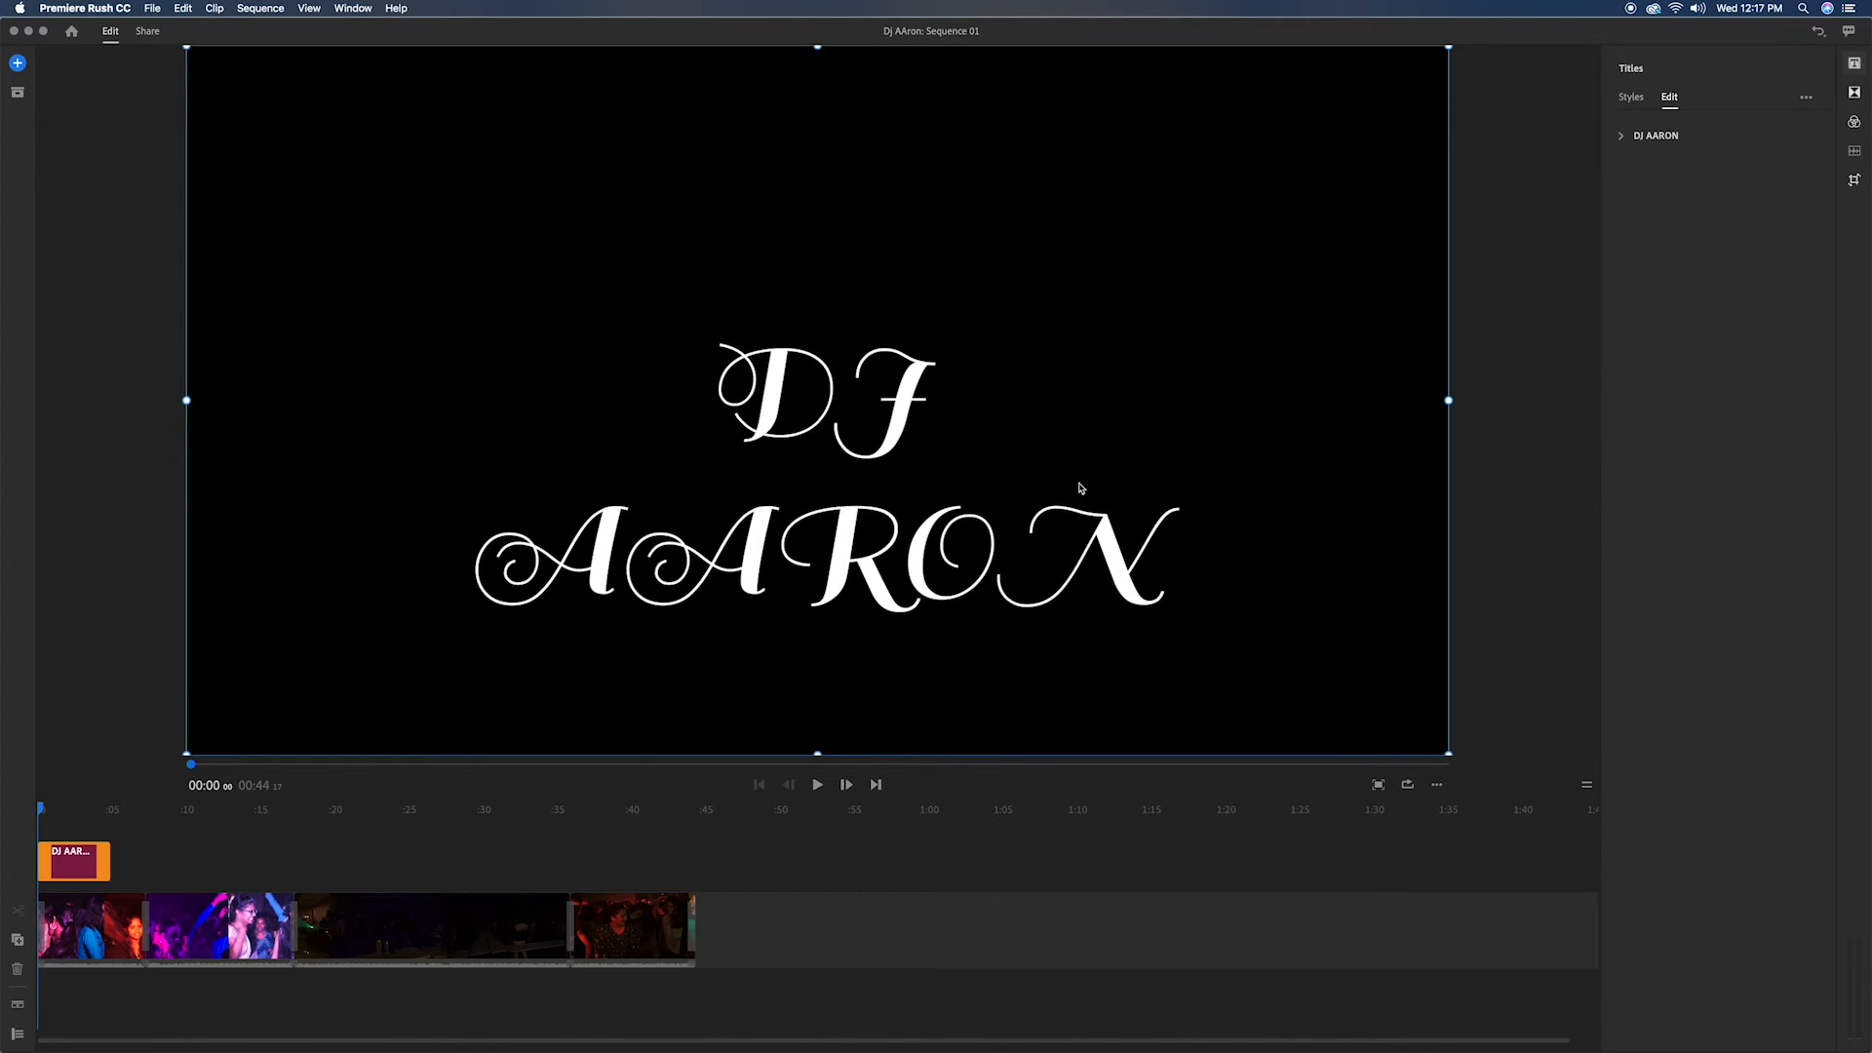
Step: Preview the title over the footage and shorten the title clip to about 4 seconds
{"action": "left_click", "coordinate": [817, 785]}
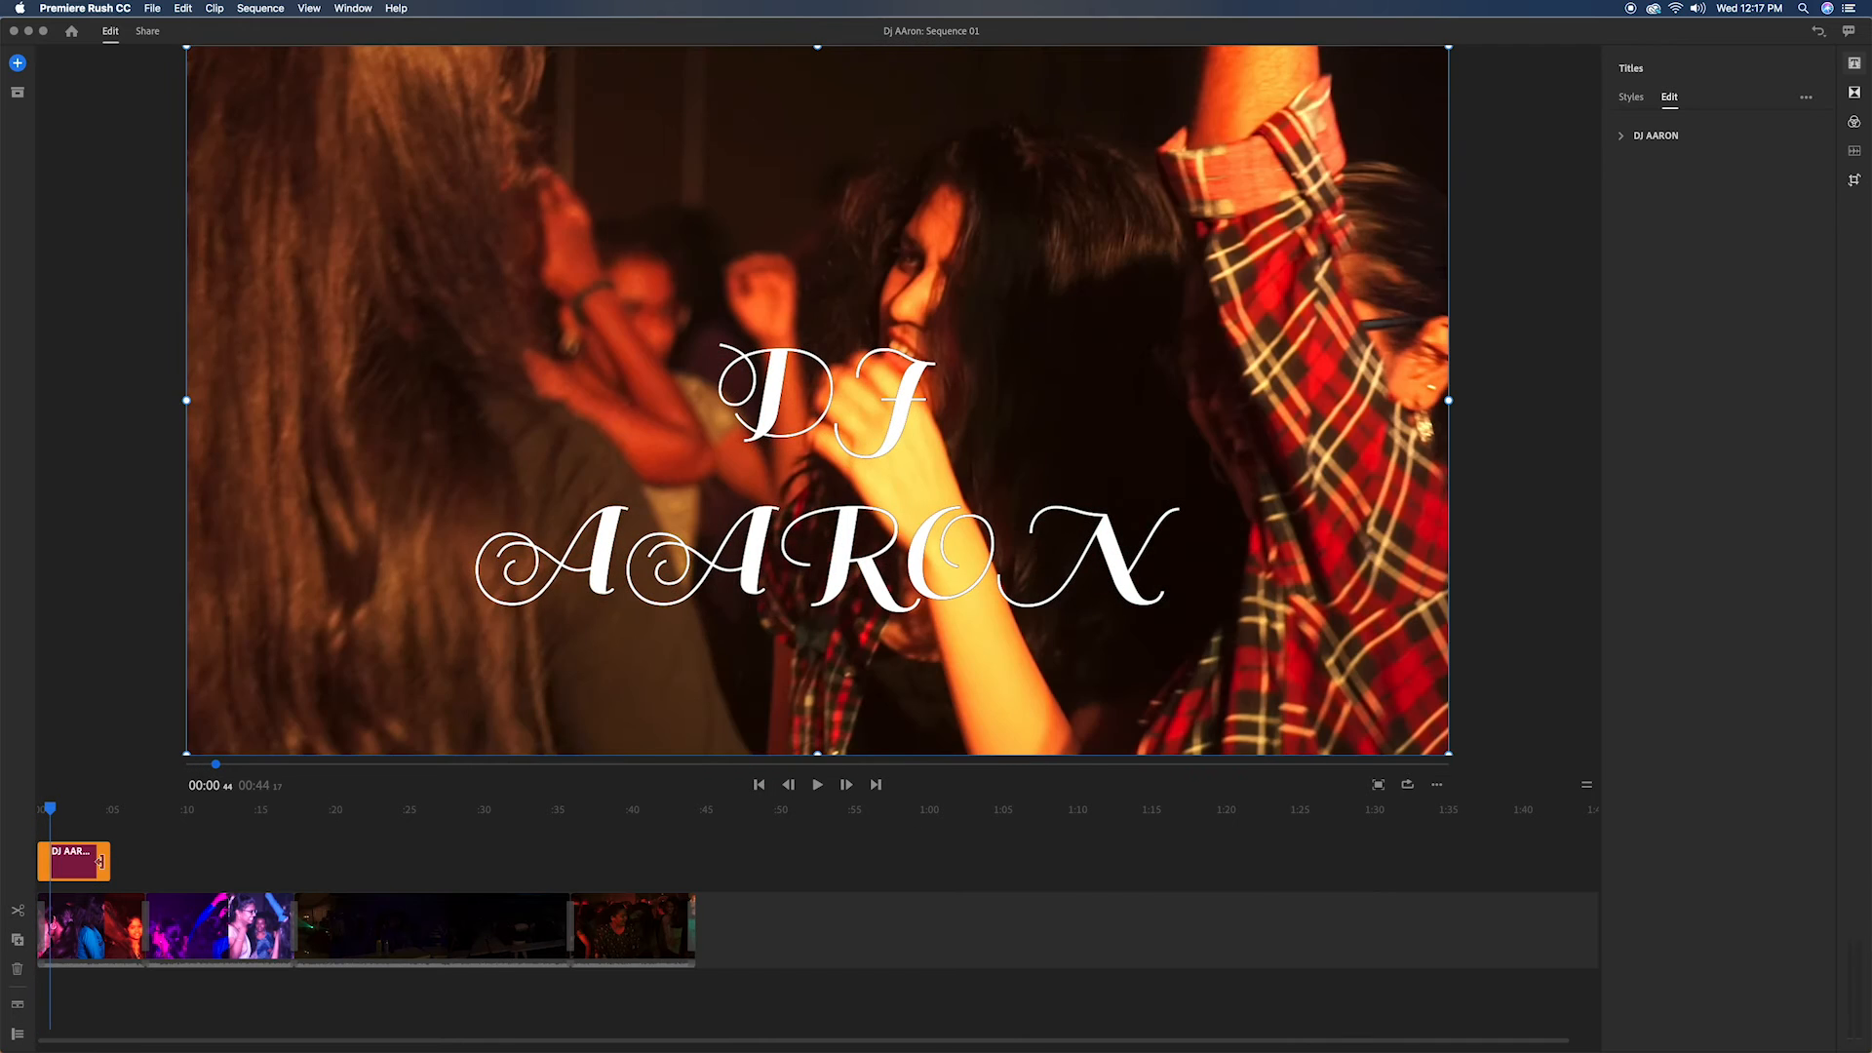
{"action": "mouse_move", "coordinate": [99, 861]}
{"action": "left_mouse_down"}
{"action": "mouse_move", "coordinate": [153, 861]}
{"action": "mouse_move", "coordinate": [109, 859]}
{"action": "left_mouse_up"}
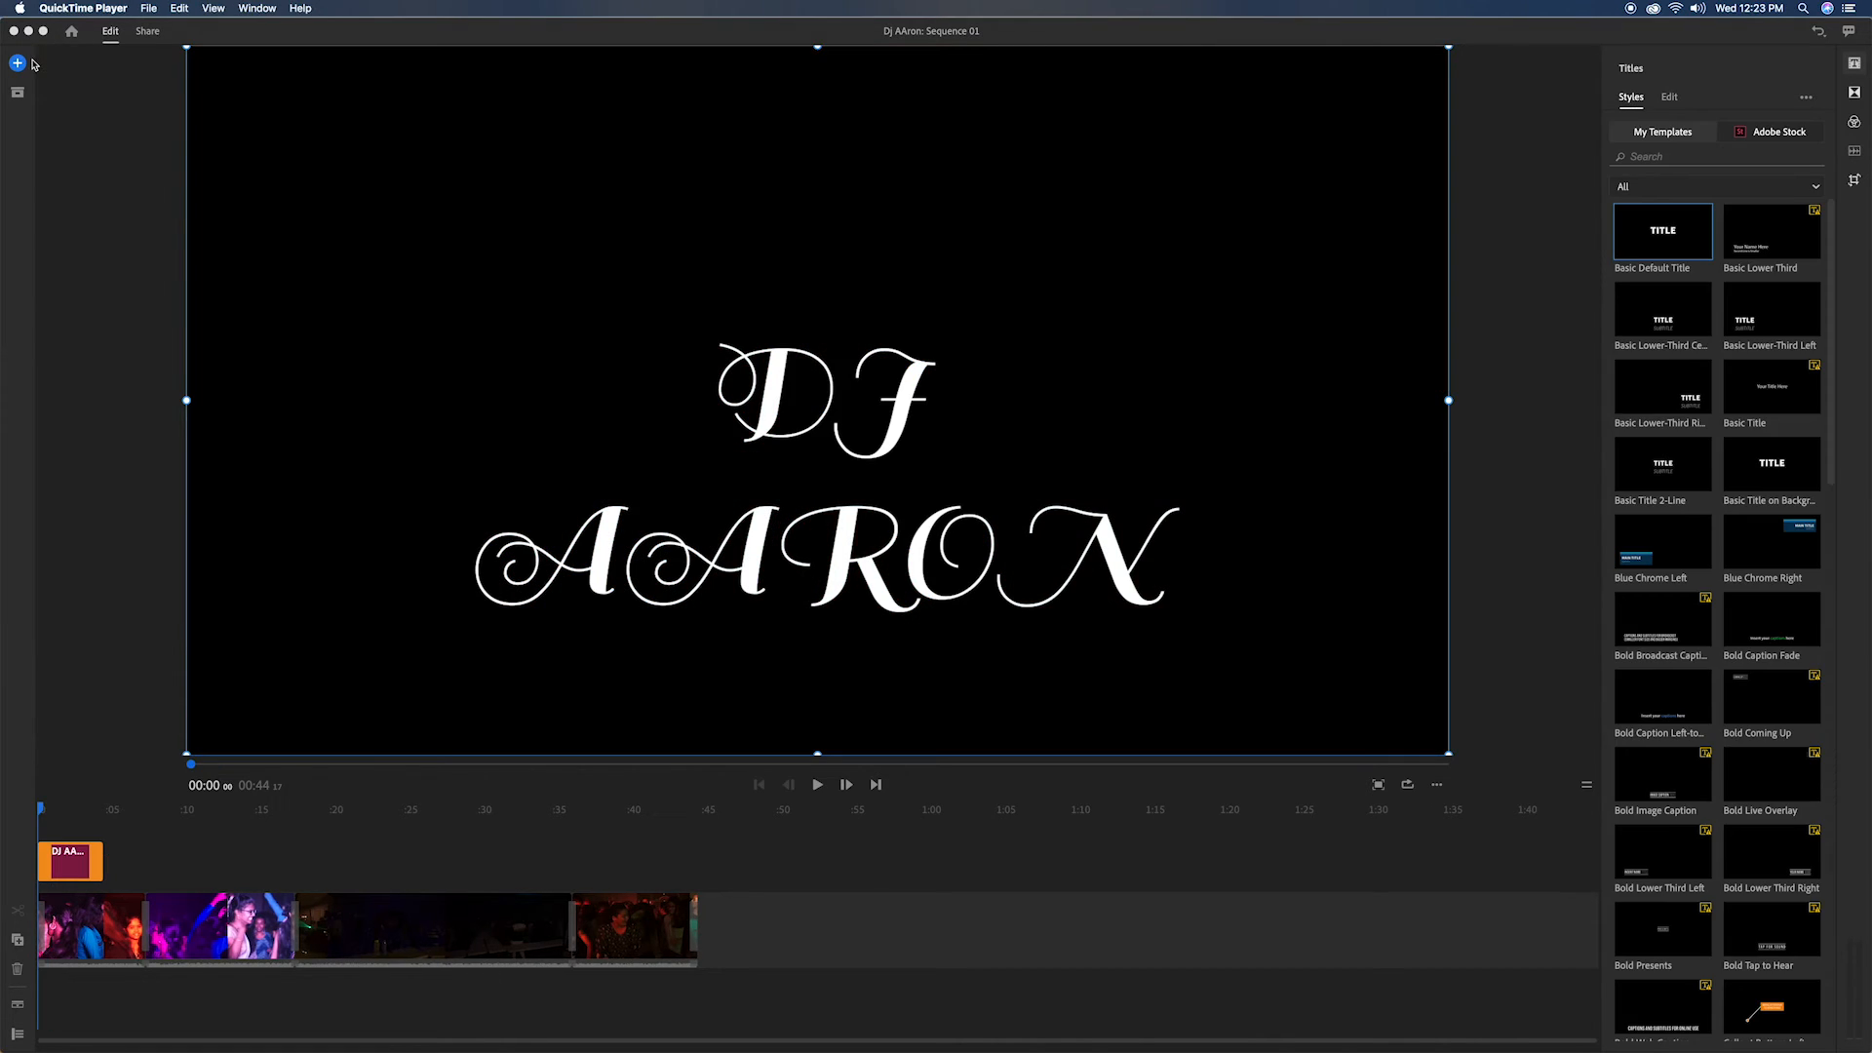
Step: Add the music file "ES_Wanna Get - DJ Mayson" from the Downloads folder to the sequence and close the media browser
{"action": "left_click", "coordinate": [23, 65]}
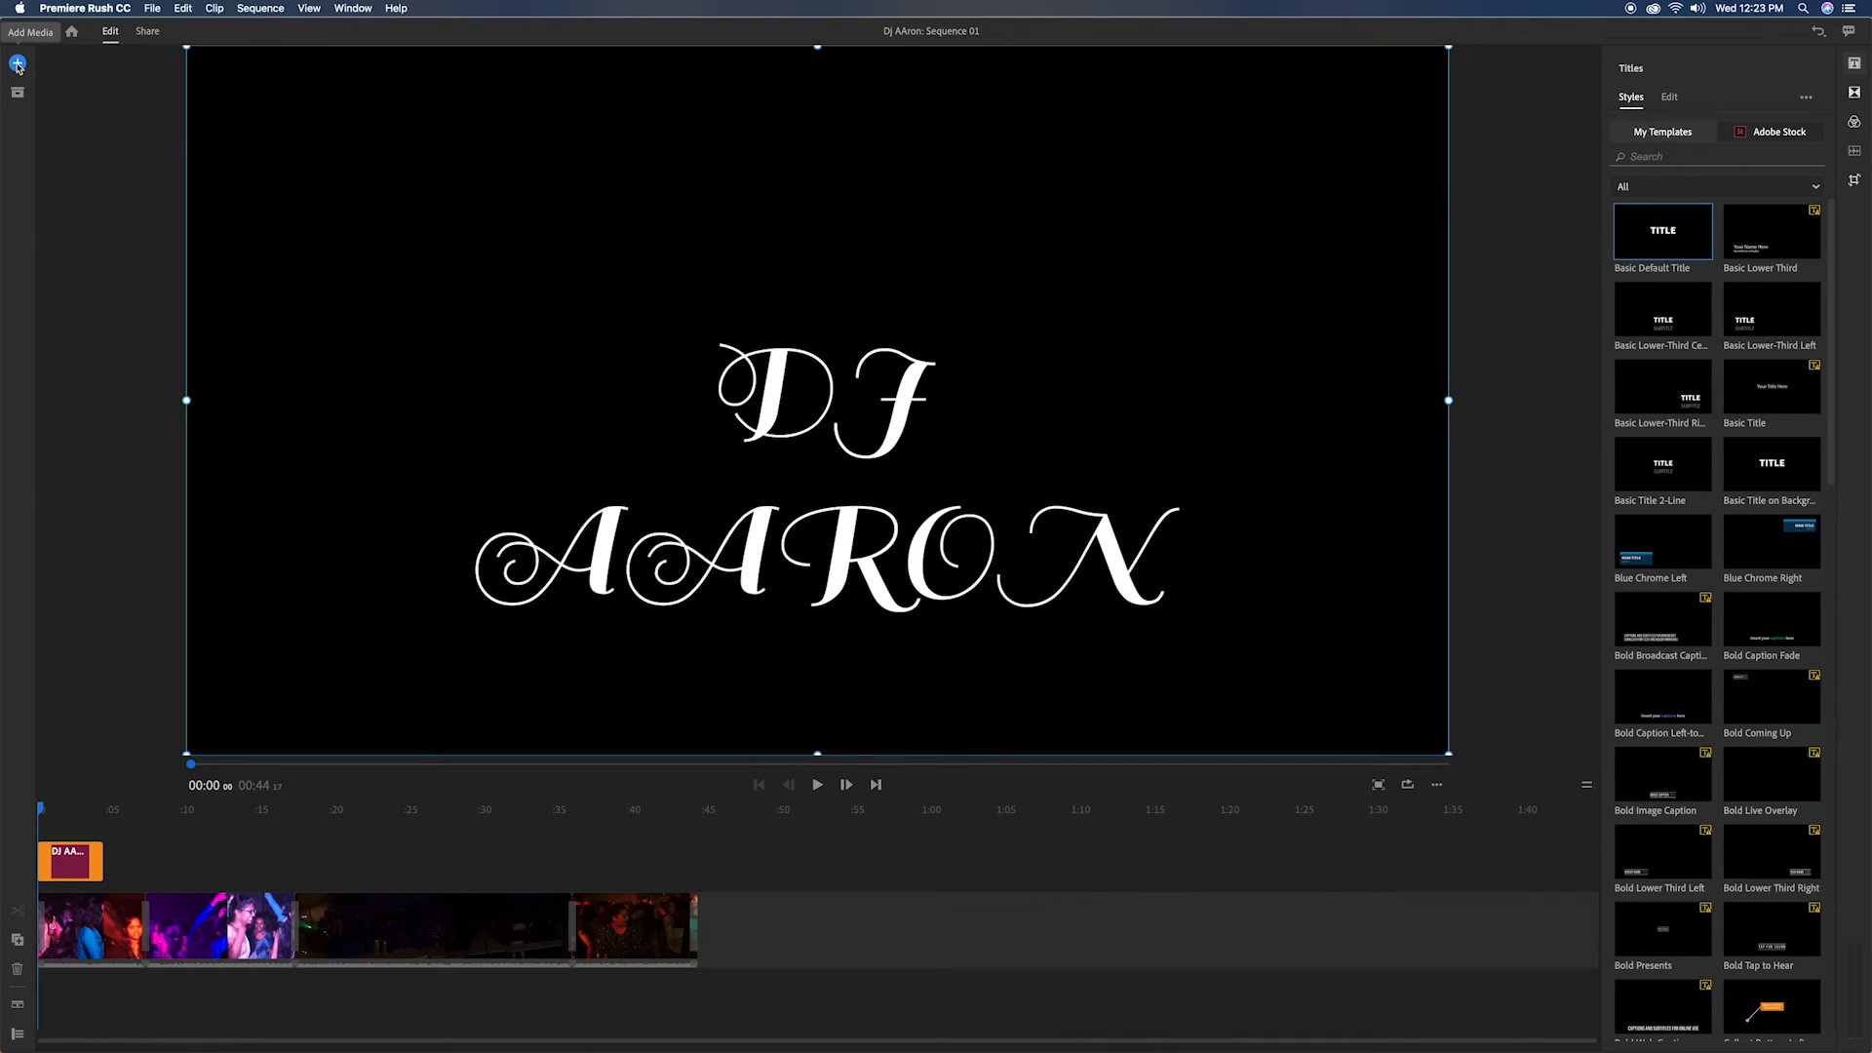
{"action": "left_click", "coordinate": [17, 64]}
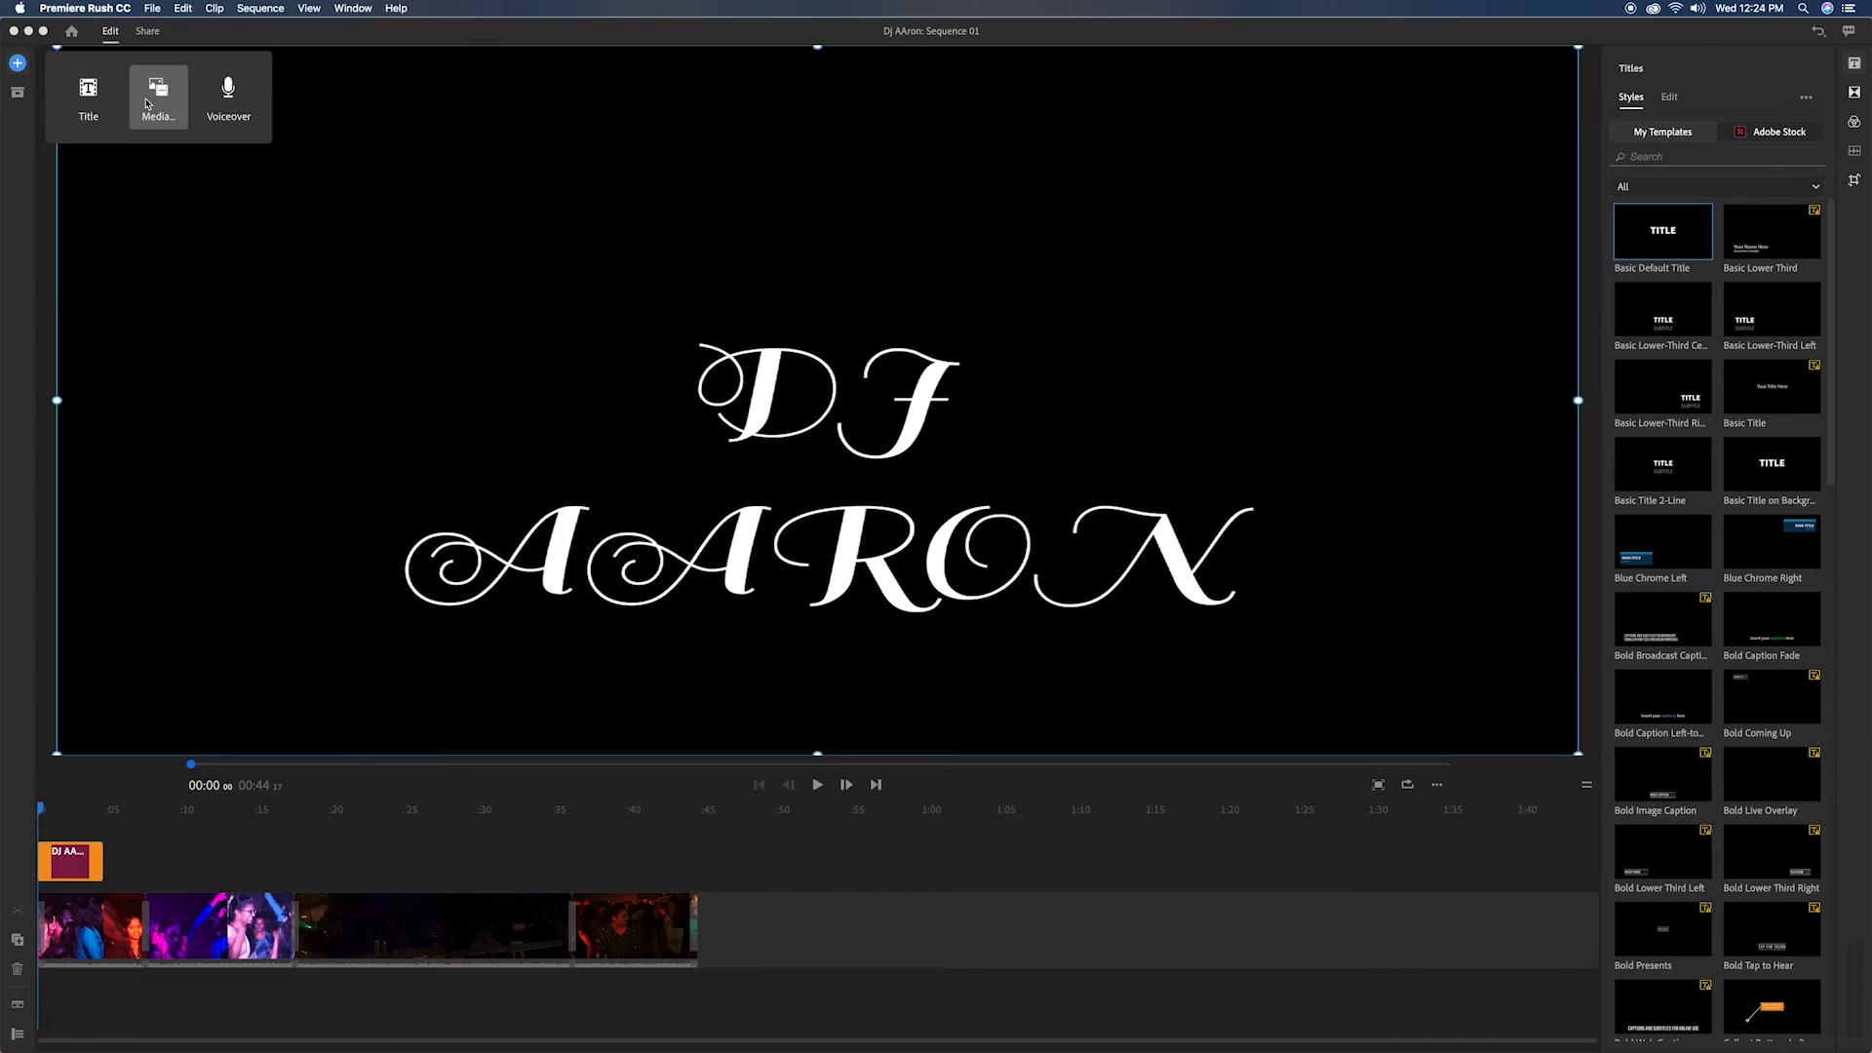
{"action": "left_click", "coordinate": [146, 104]}
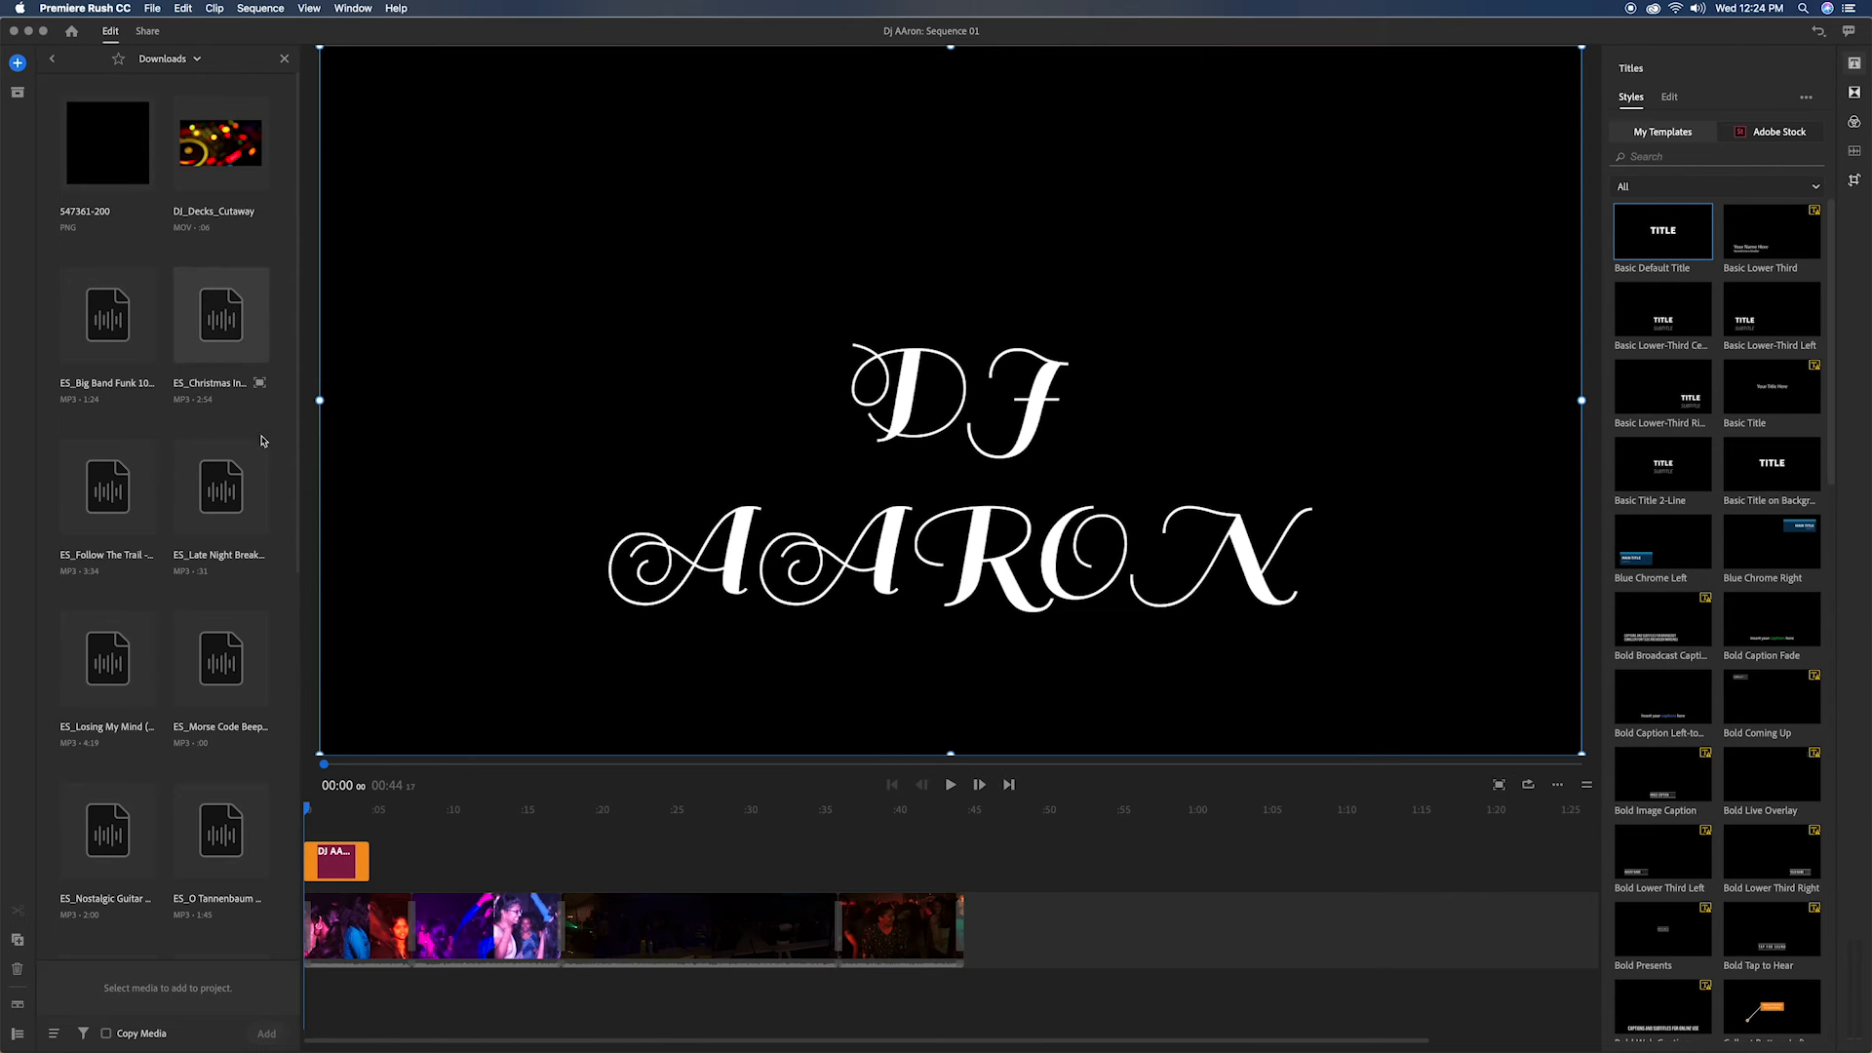
{"action": "scroll", "coordinate": [218, 676], "scroll_direction": "down", "scroll_amount": 7}
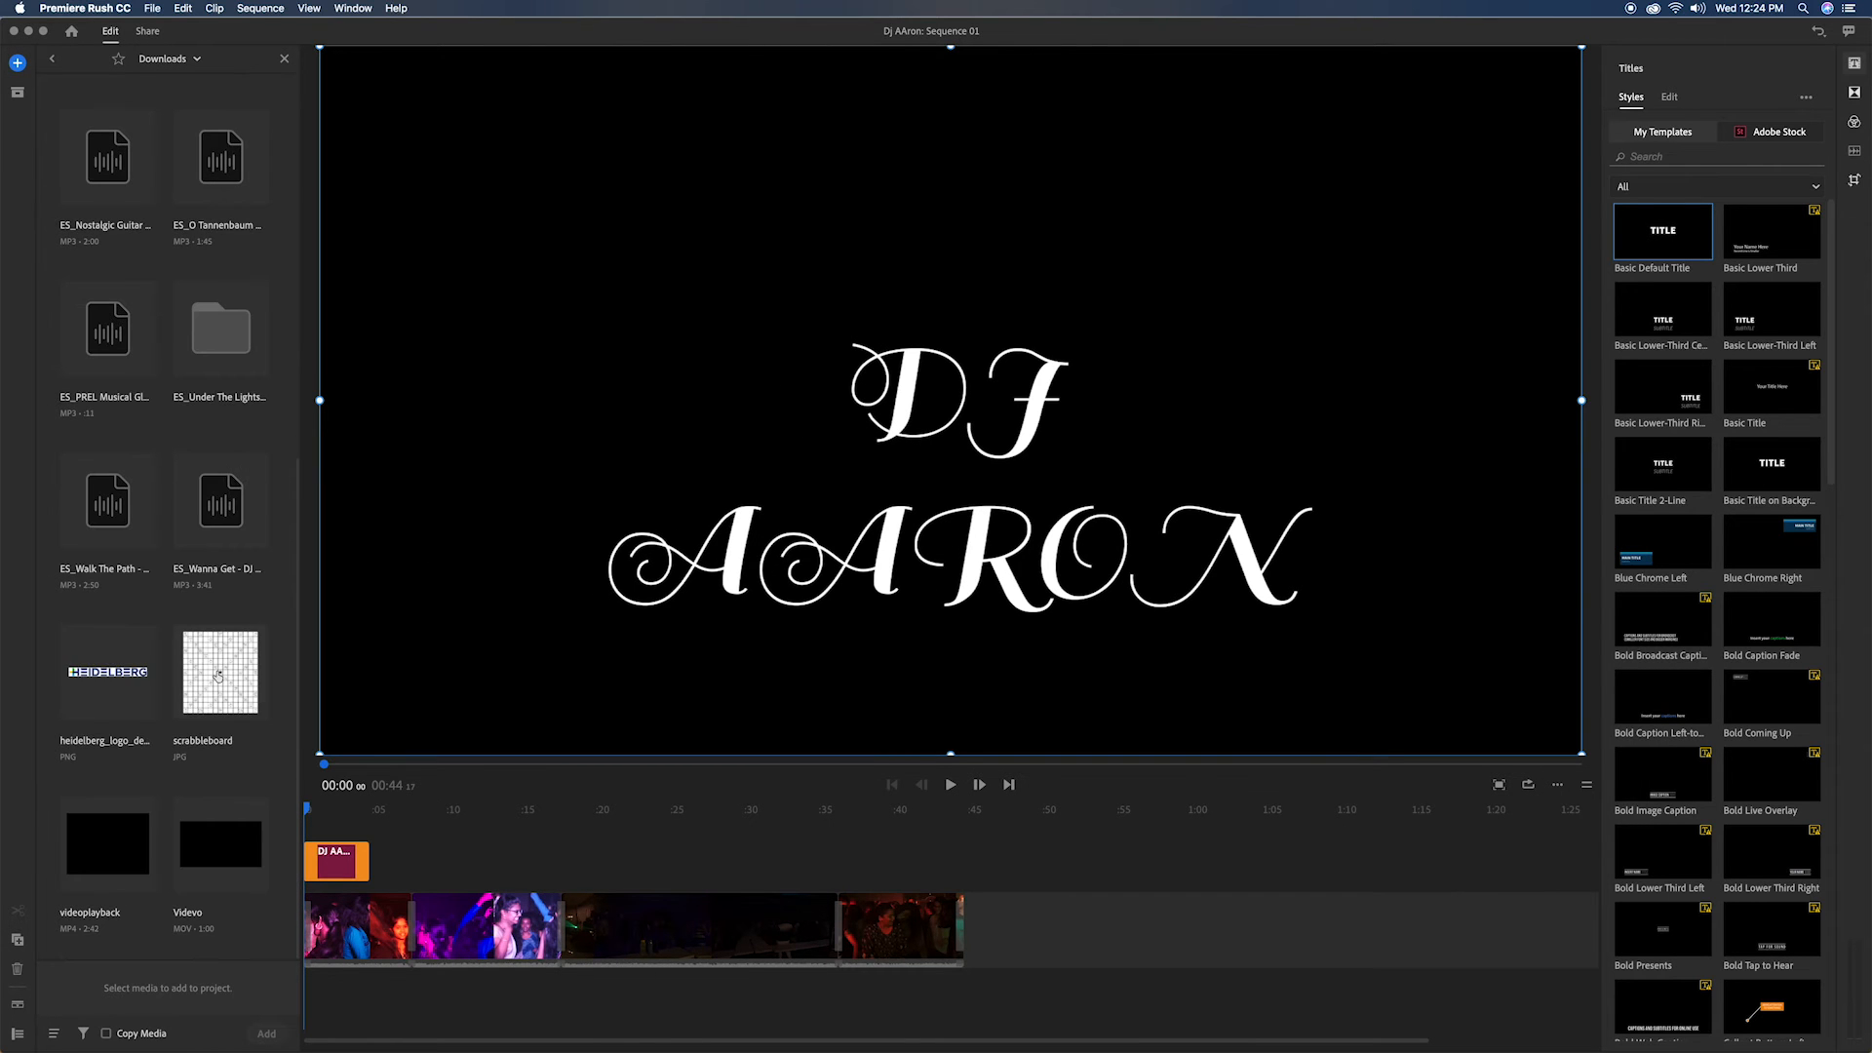
{"action": "left_click", "coordinate": [220, 500]}
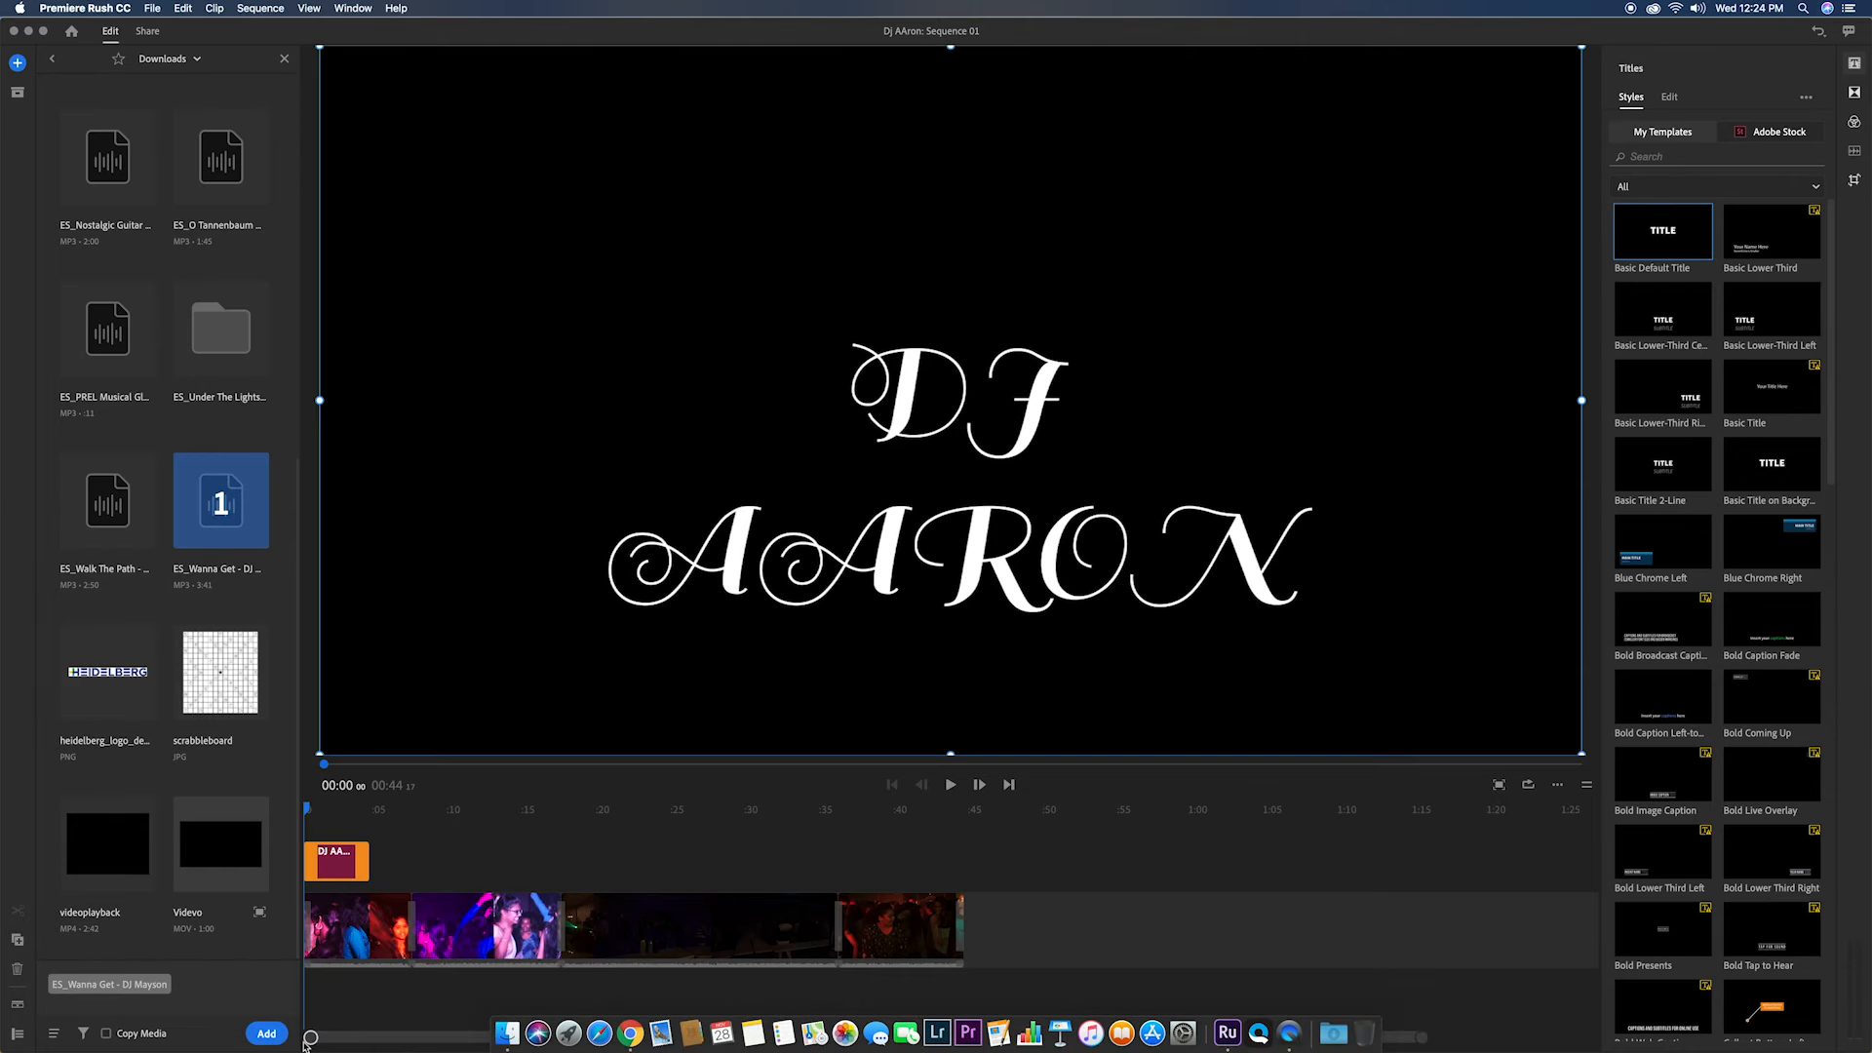
{"action": "left_click", "coordinate": [267, 1033]}
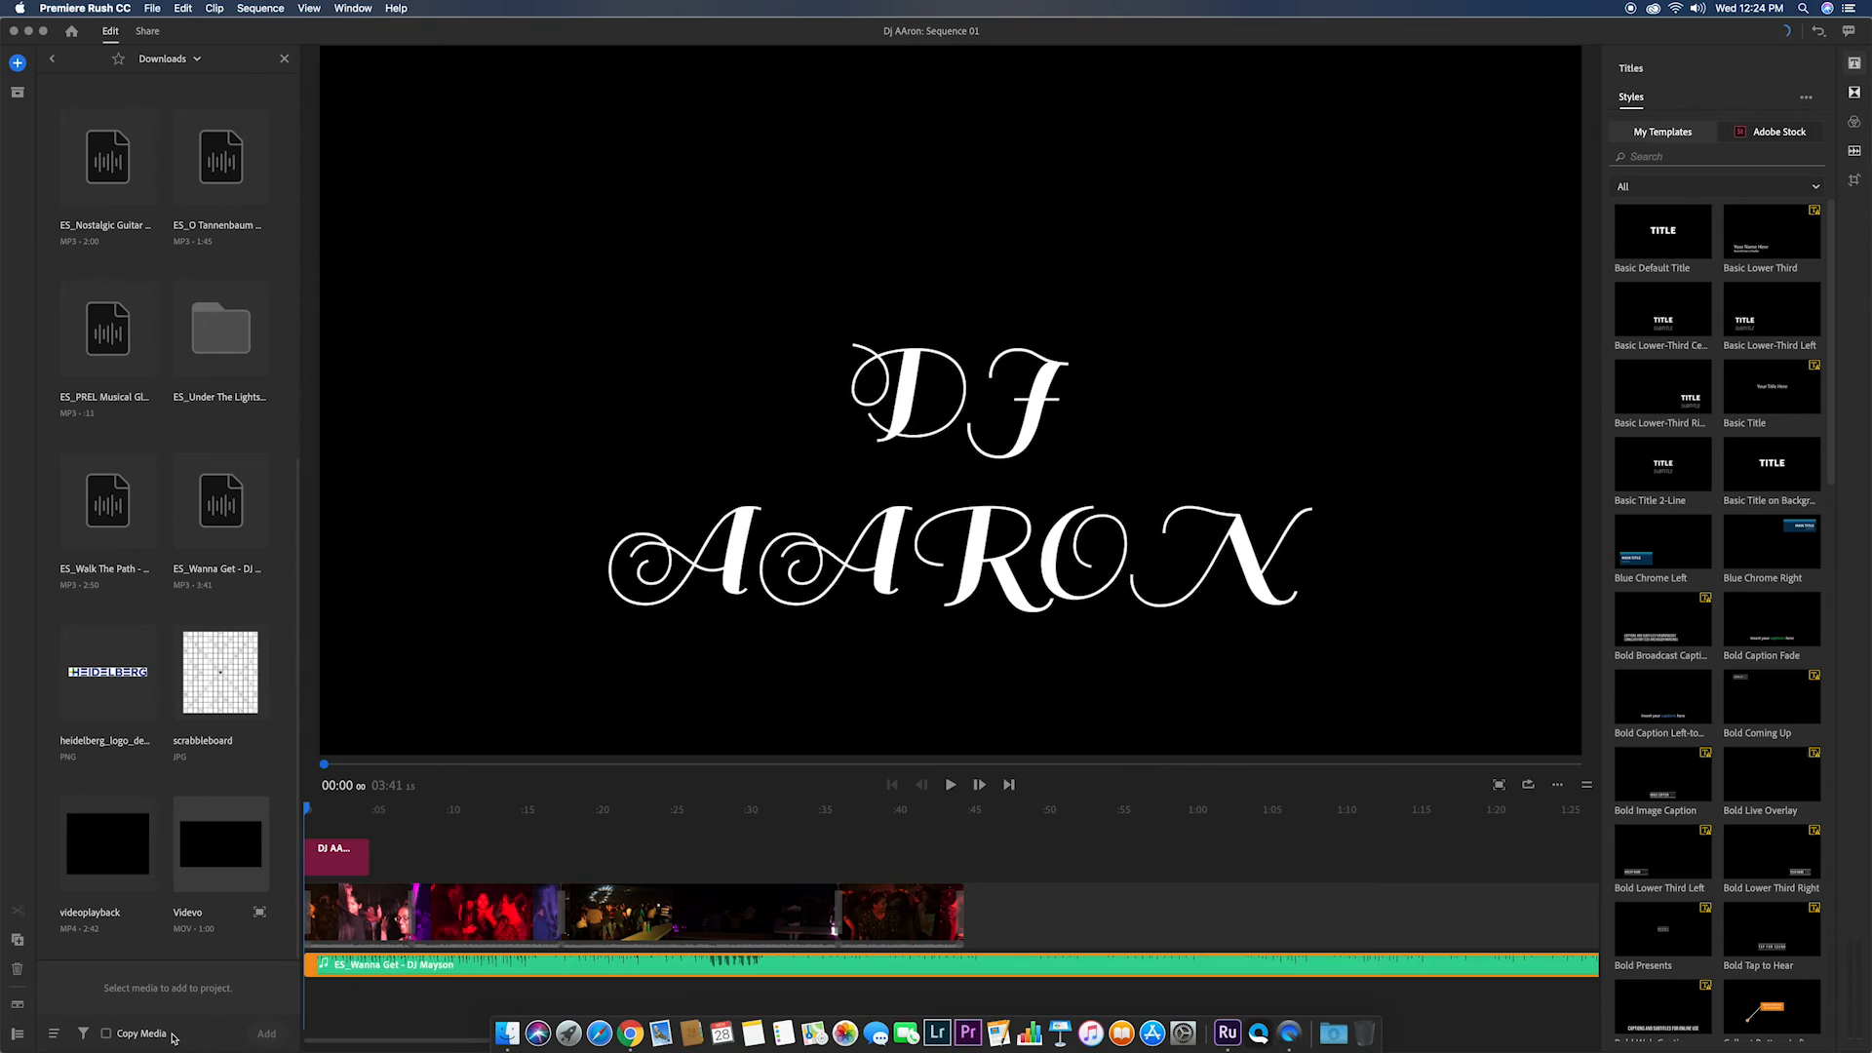
{"action": "left_click", "coordinate": [282, 61]}
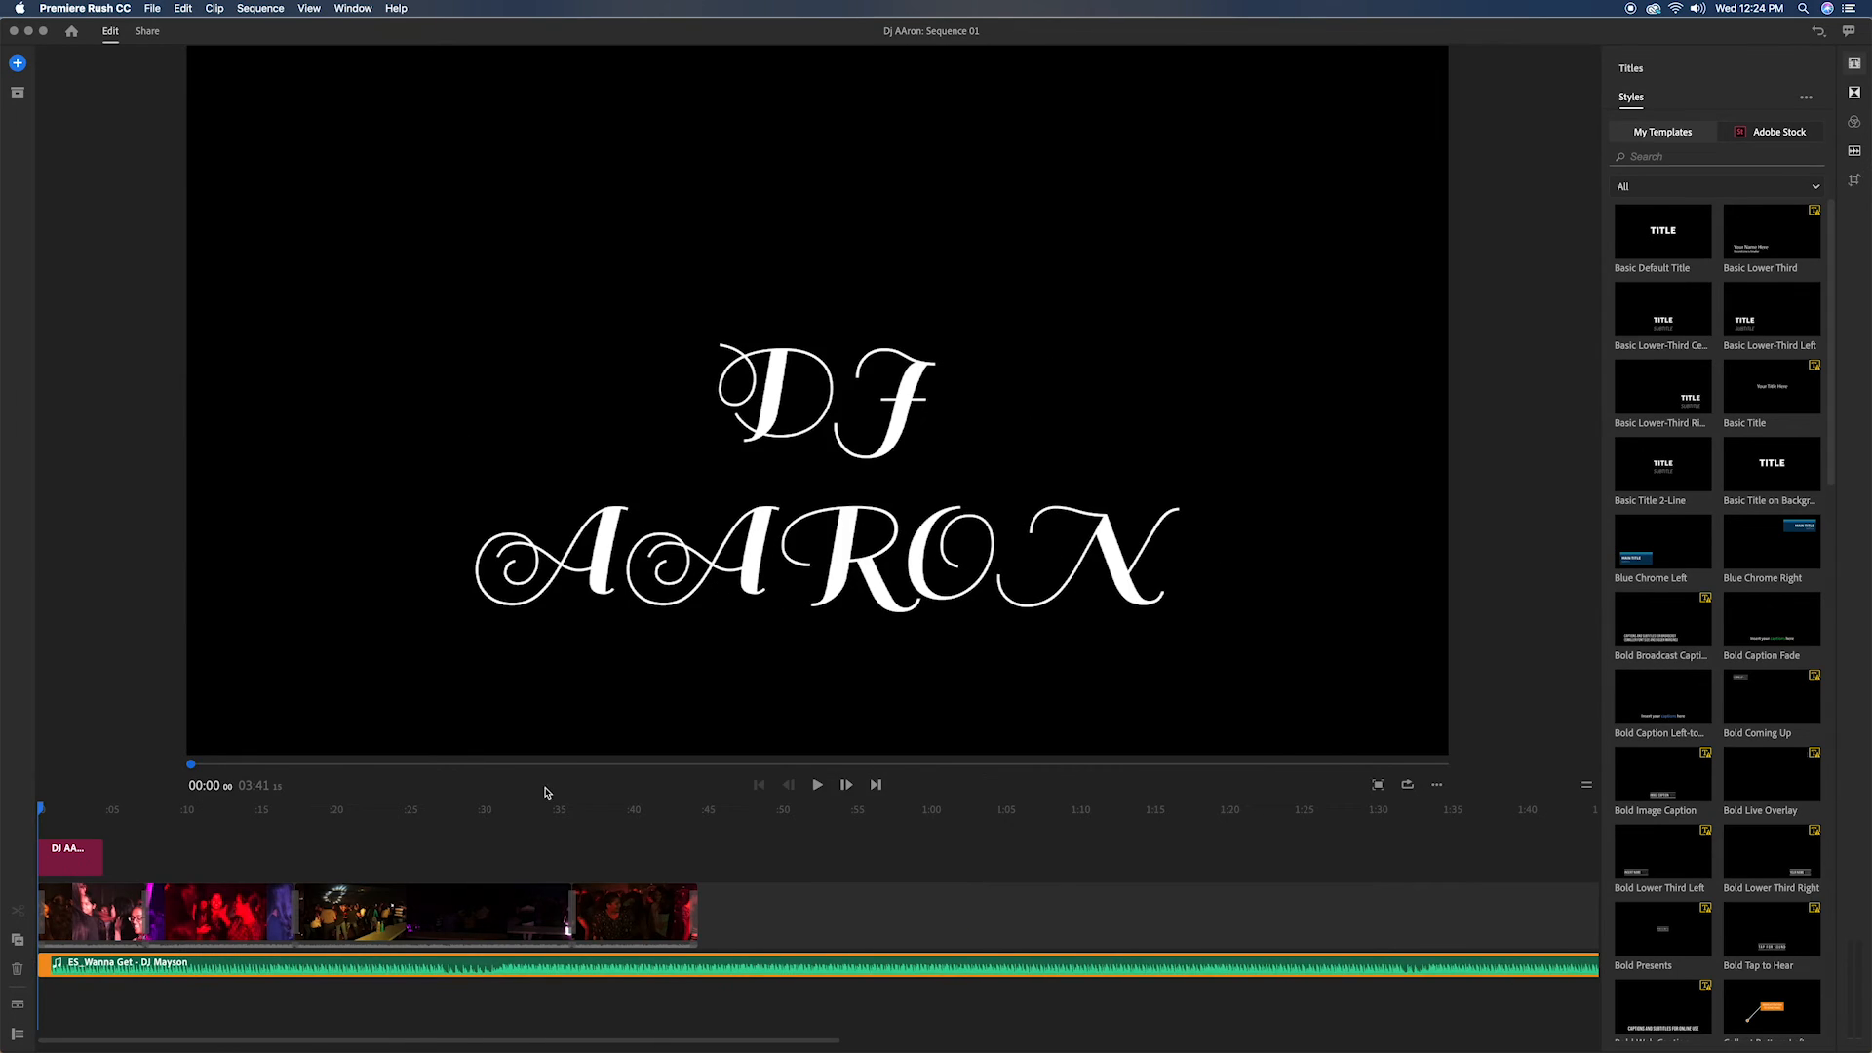
Step: Preview the sequence with music, split the music track at about 00:45 just past the last video clip, and delete the remainder
{"action": "left_click", "coordinate": [818, 784]}
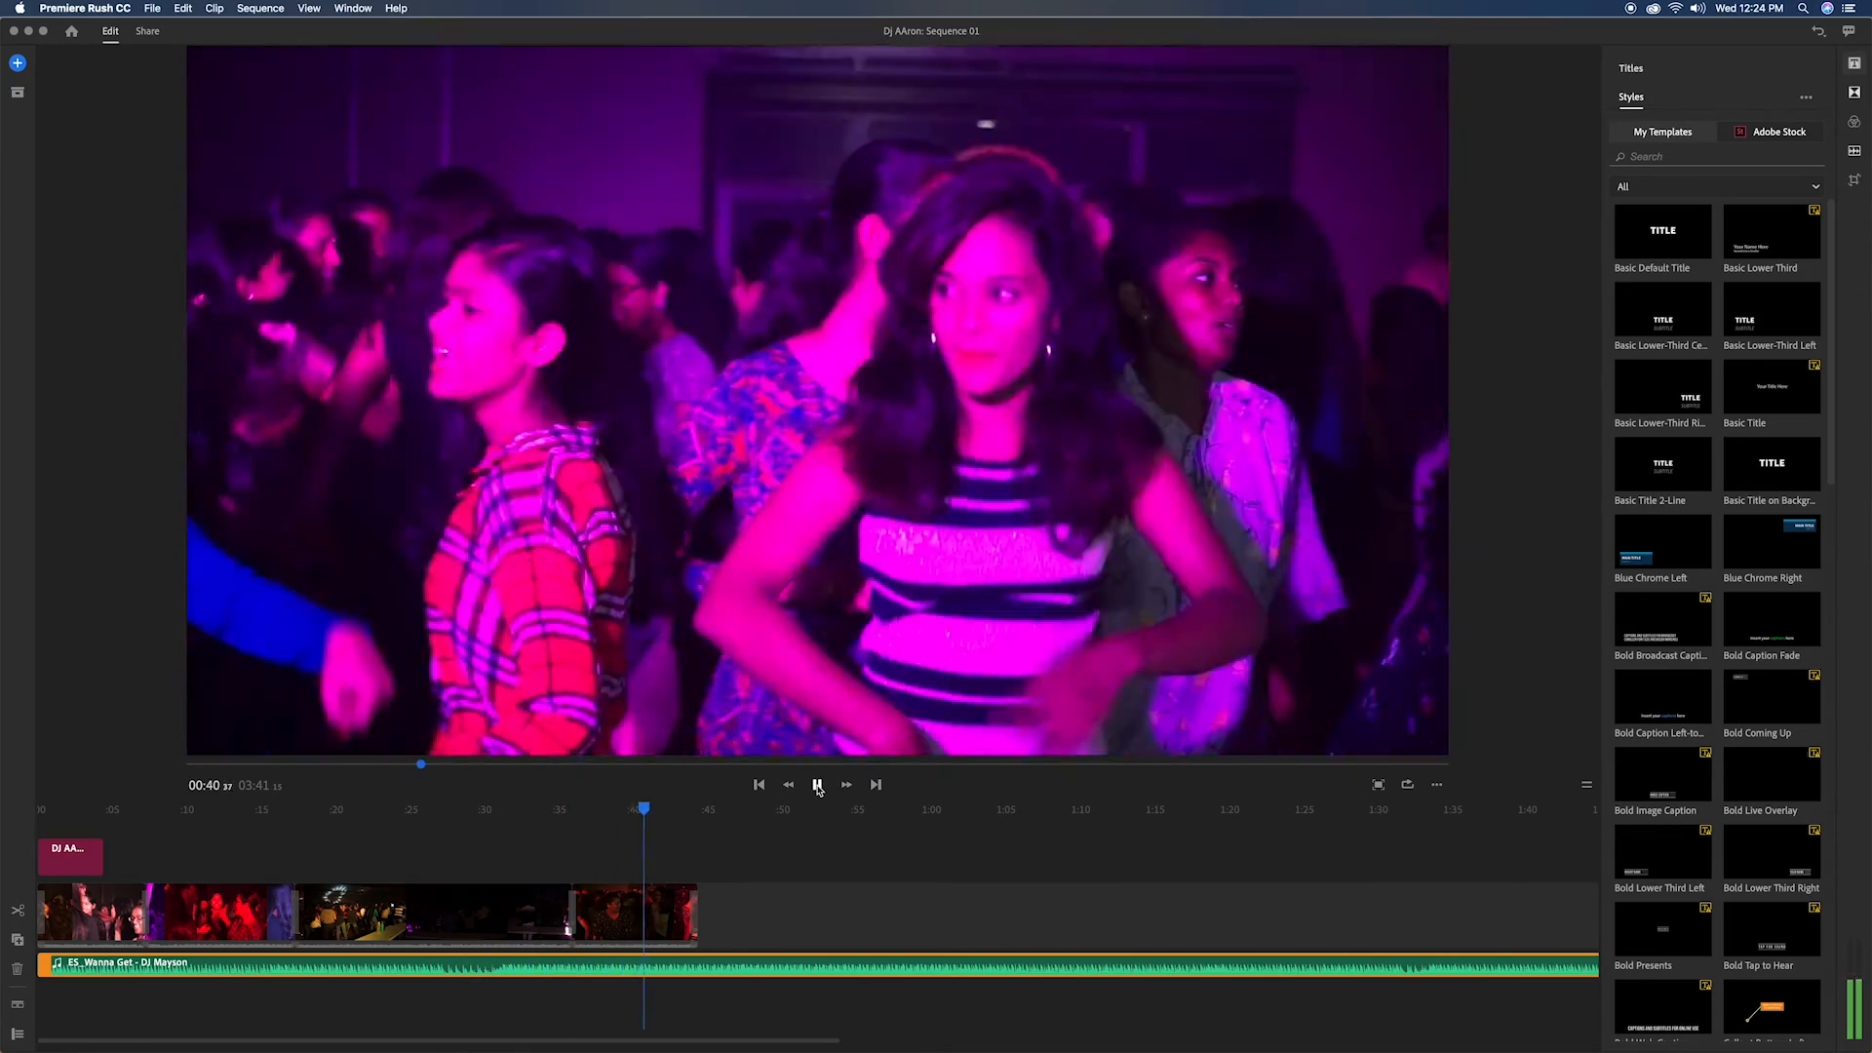
{"action": "left_click", "coordinate": [817, 785]}
{"action": "left_click", "coordinate": [705, 811]}
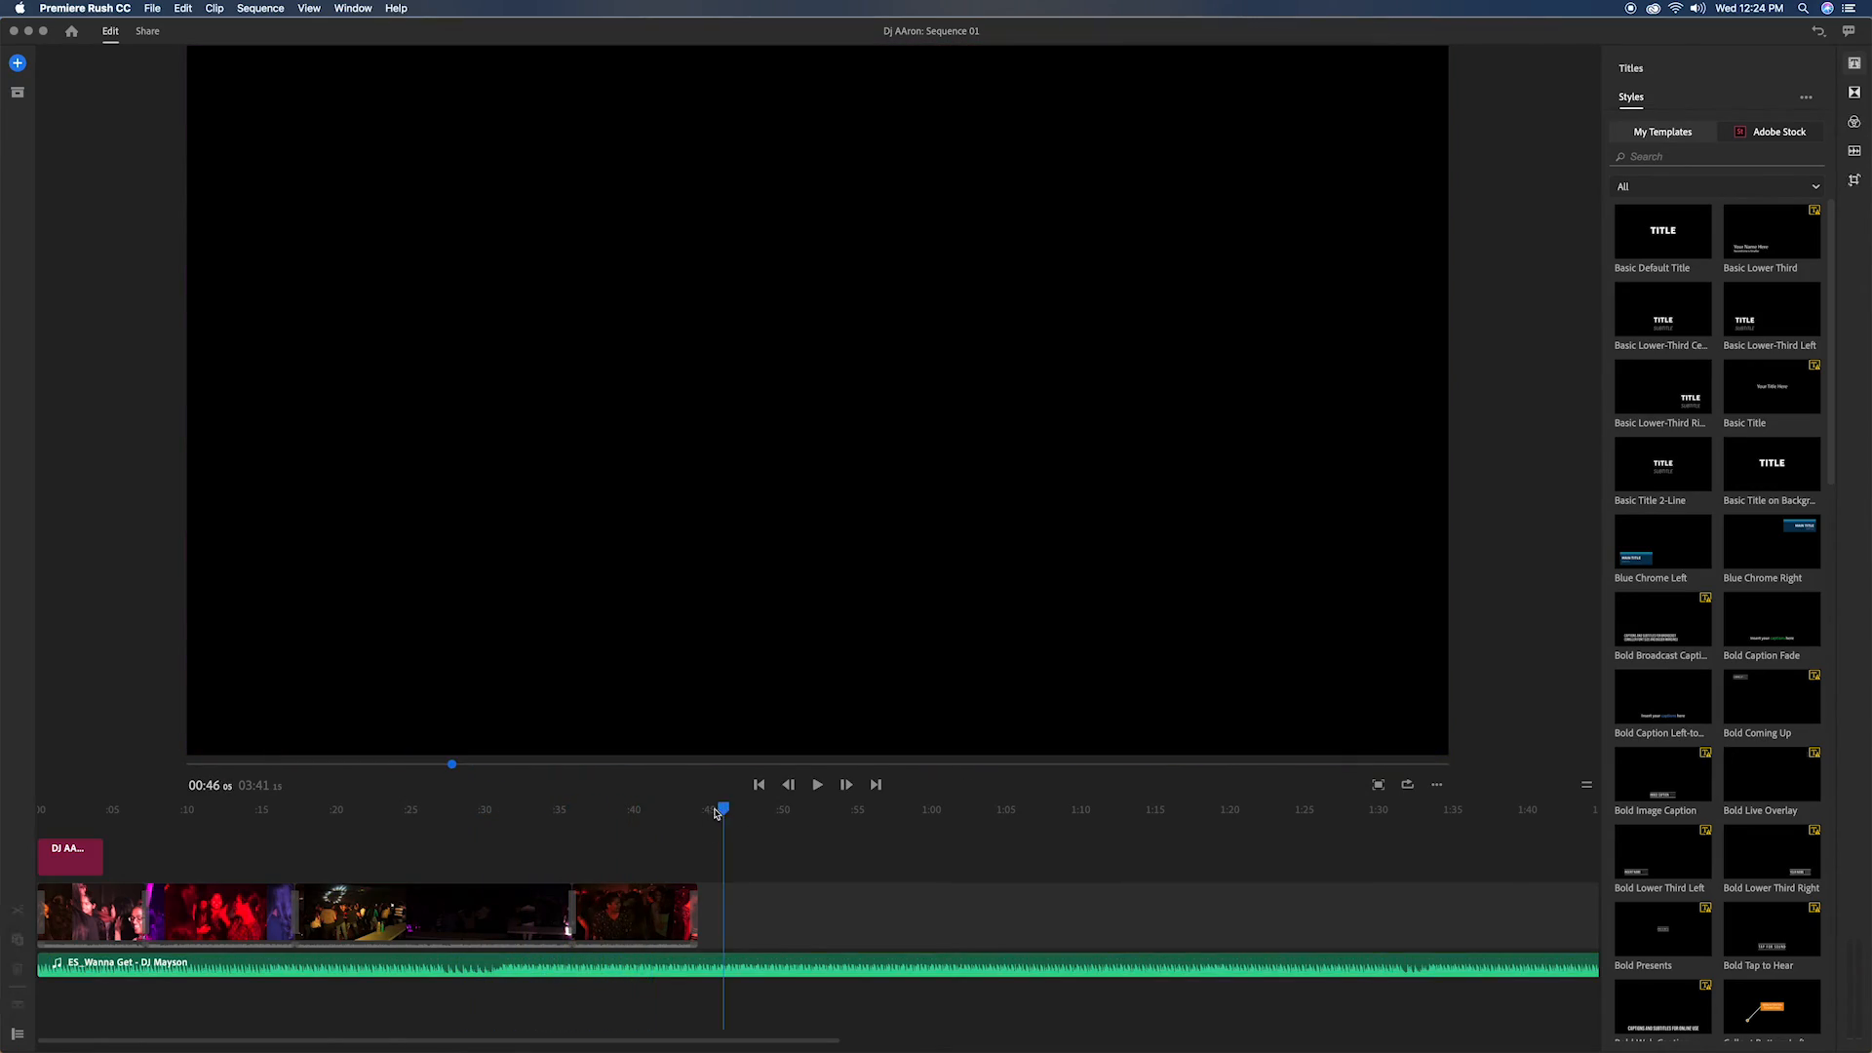
{"action": "left_click_drag", "start_coordinate": [705, 811], "coordinate": [717, 811]}
{"action": "key", "text": "super+k"}
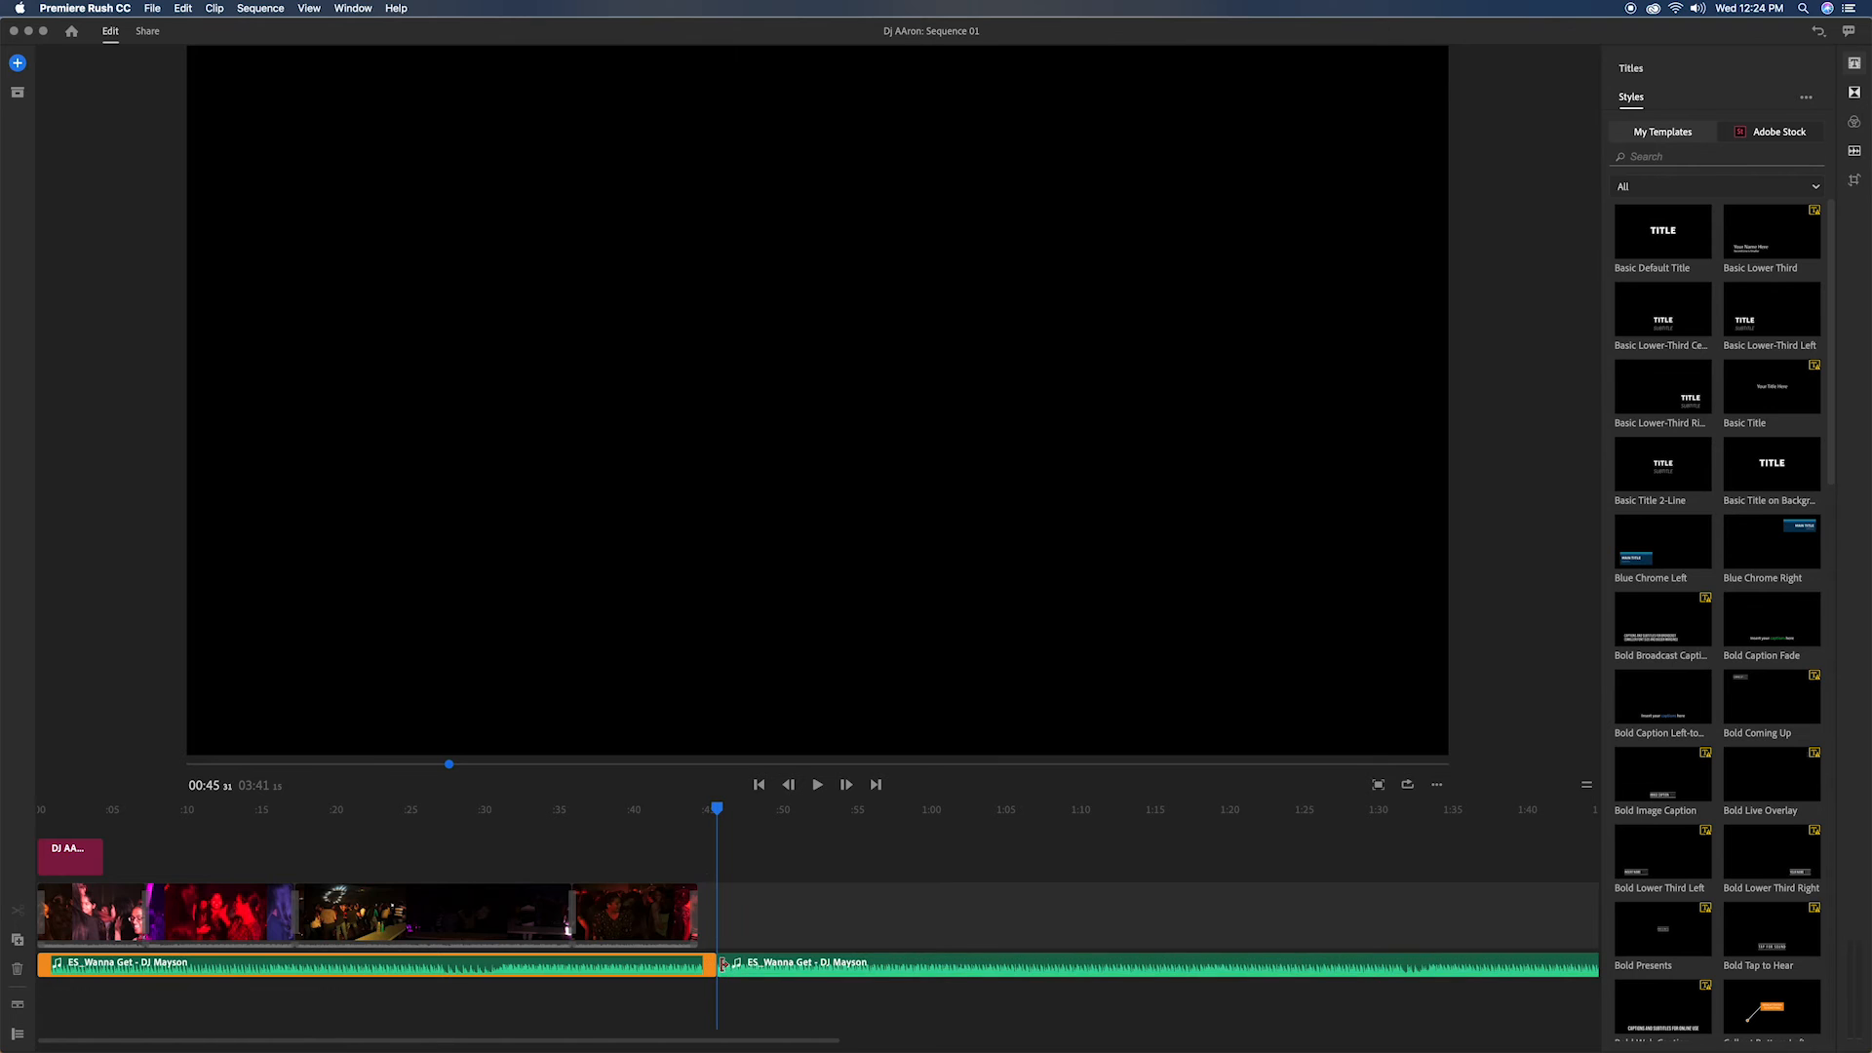
{"action": "left_click", "coordinate": [741, 966]}
{"action": "key", "text": "Delete"}
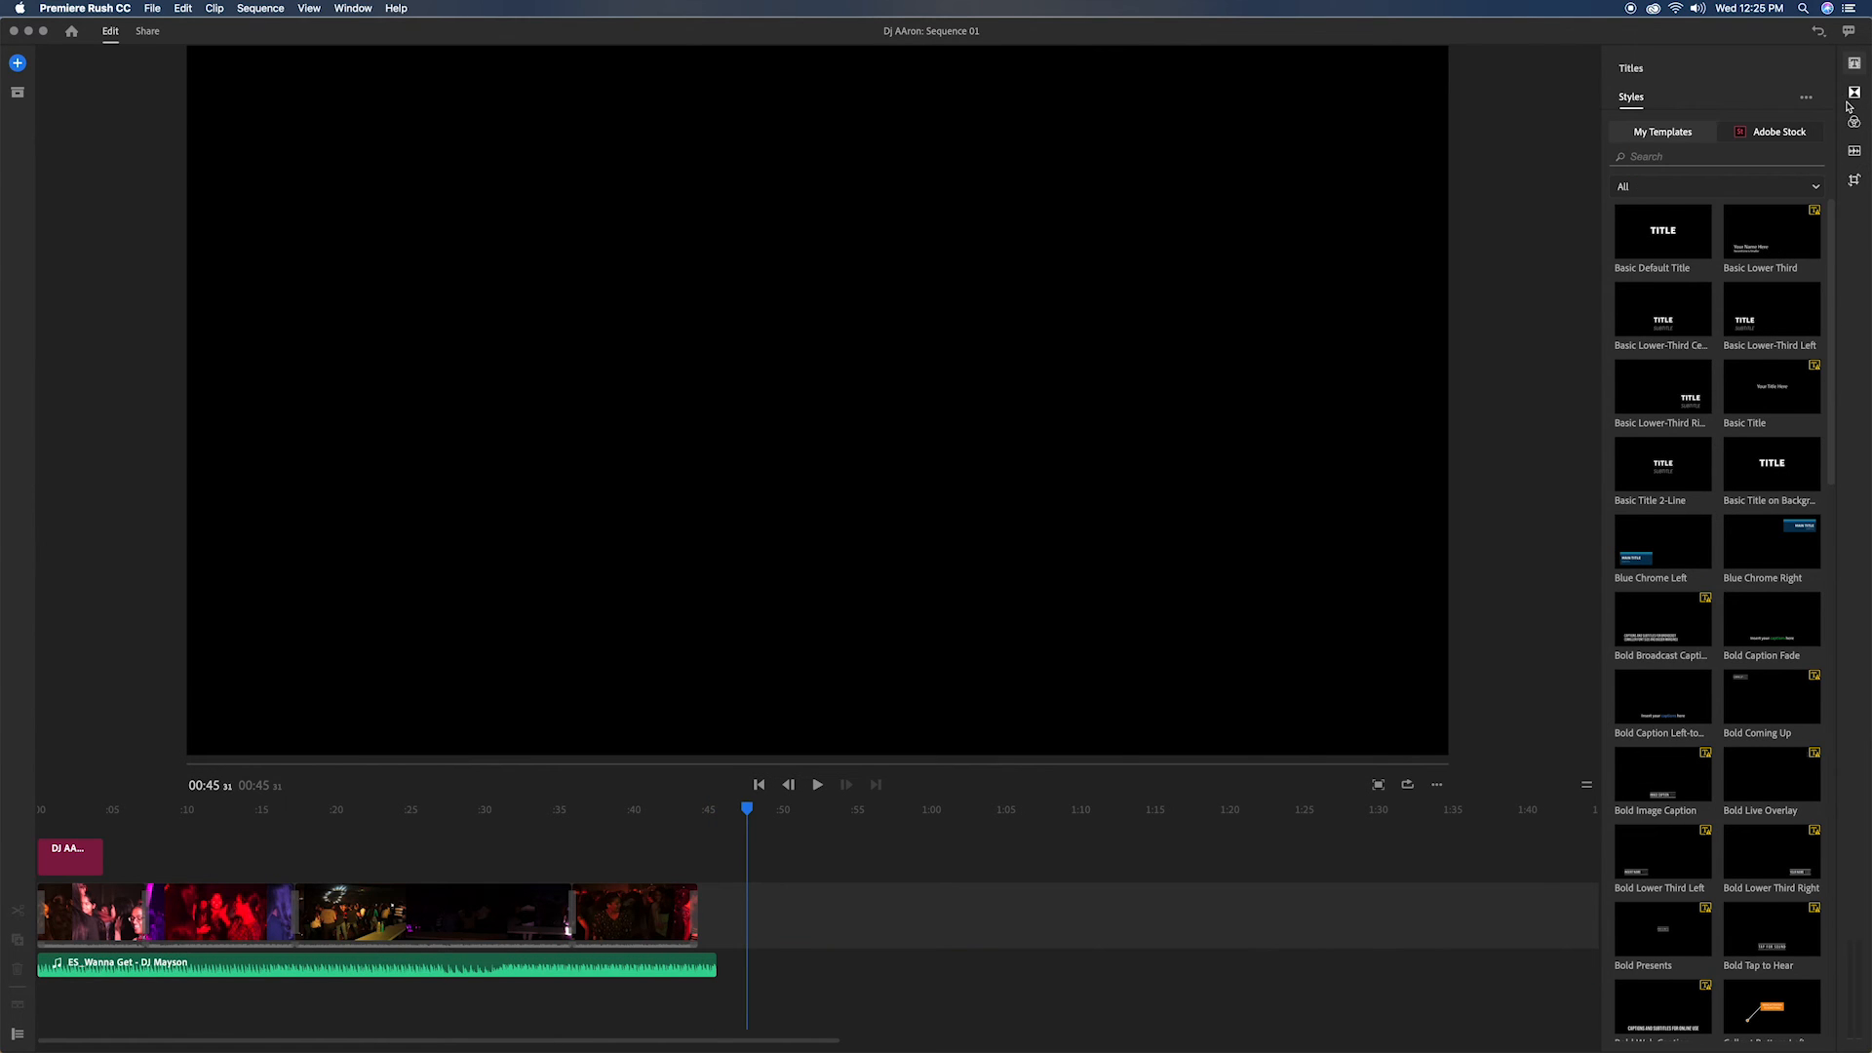
Step: Apply the SL Gold color preset to the first video clip and play back the sequence
{"action": "left_click", "coordinate": [1855, 123]}
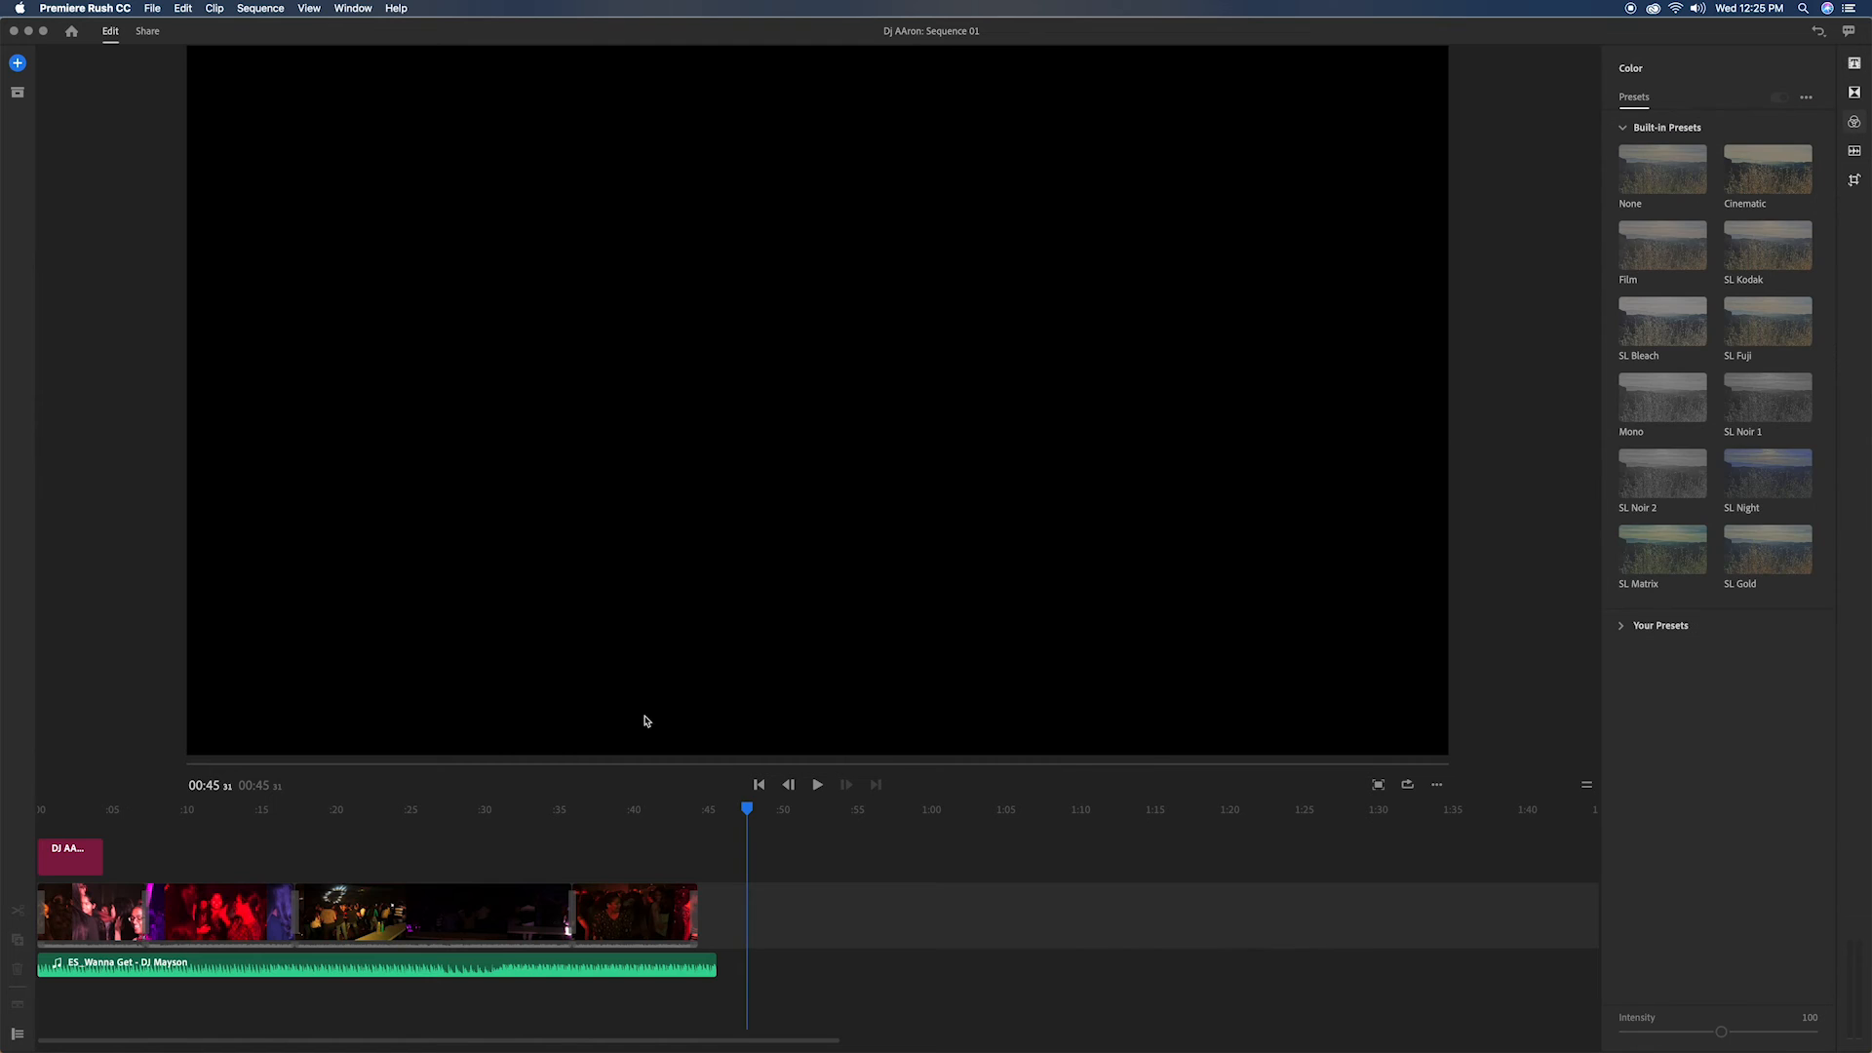
{"action": "left_click", "coordinate": [89, 912]}
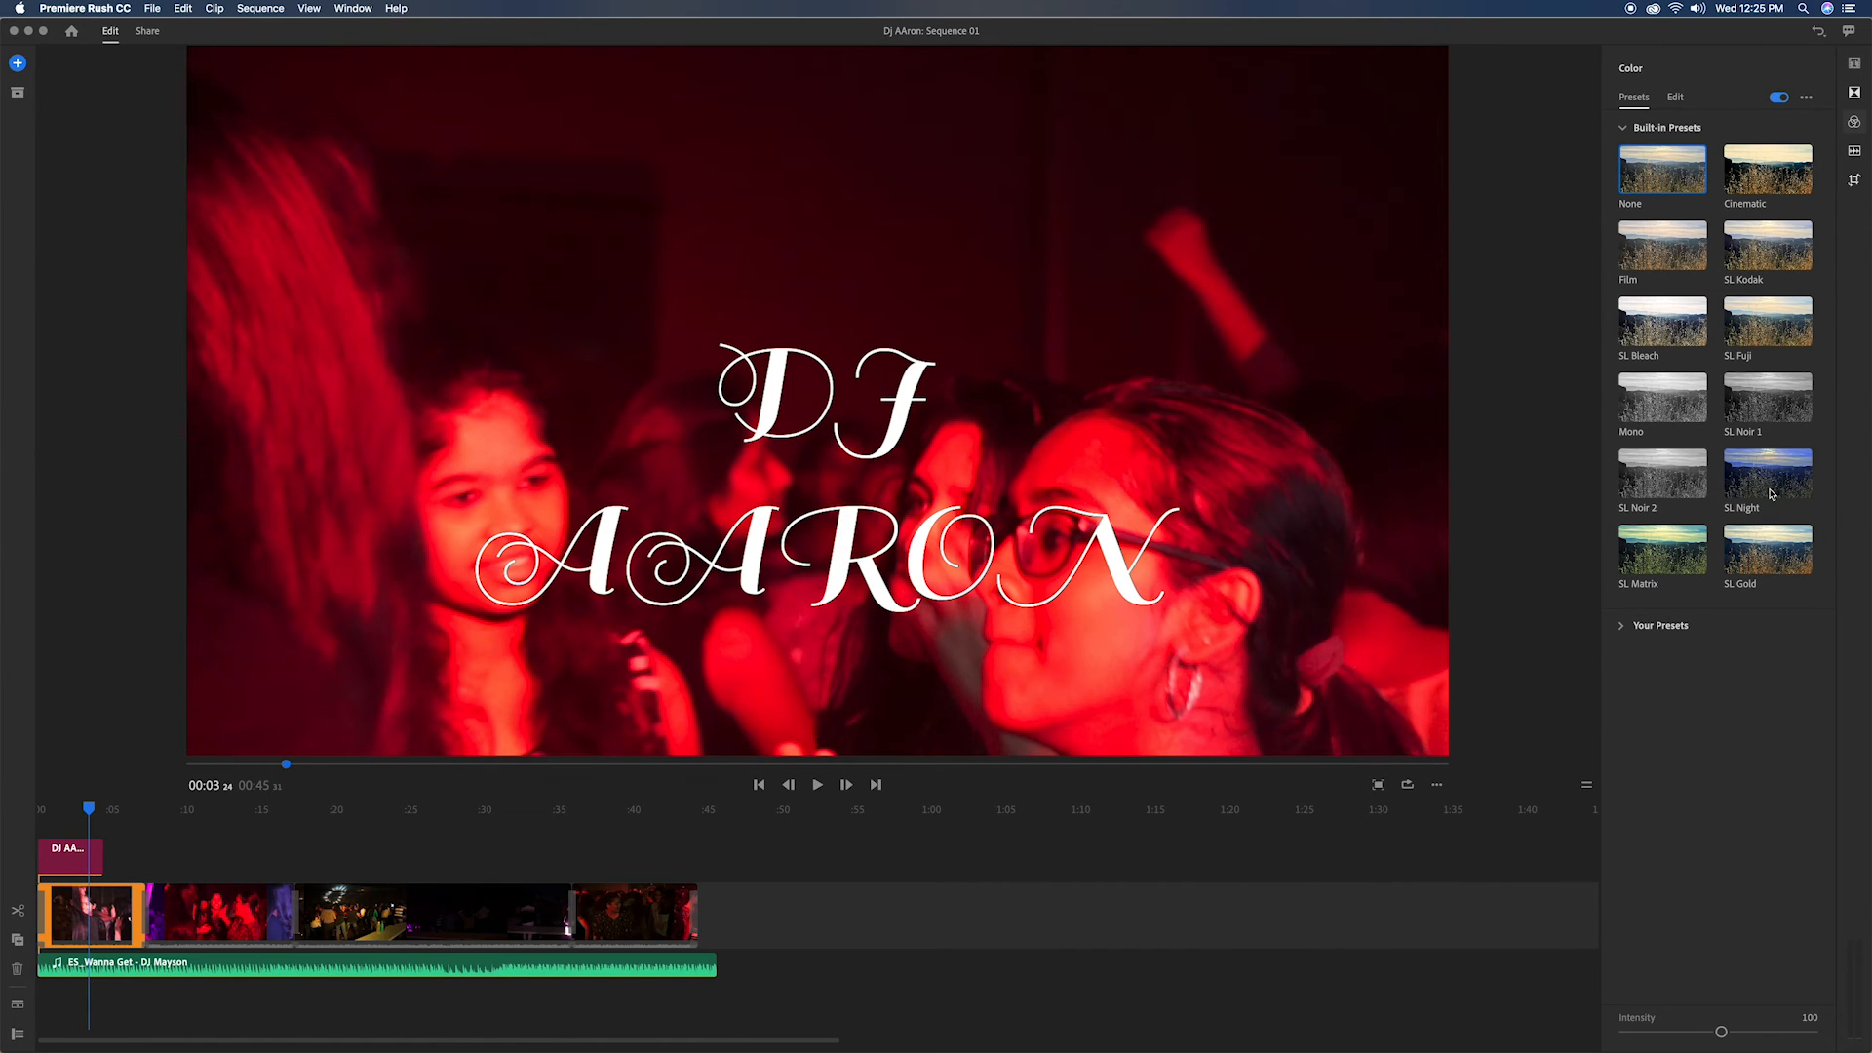
{"action": "left_click", "coordinate": [1768, 549]}
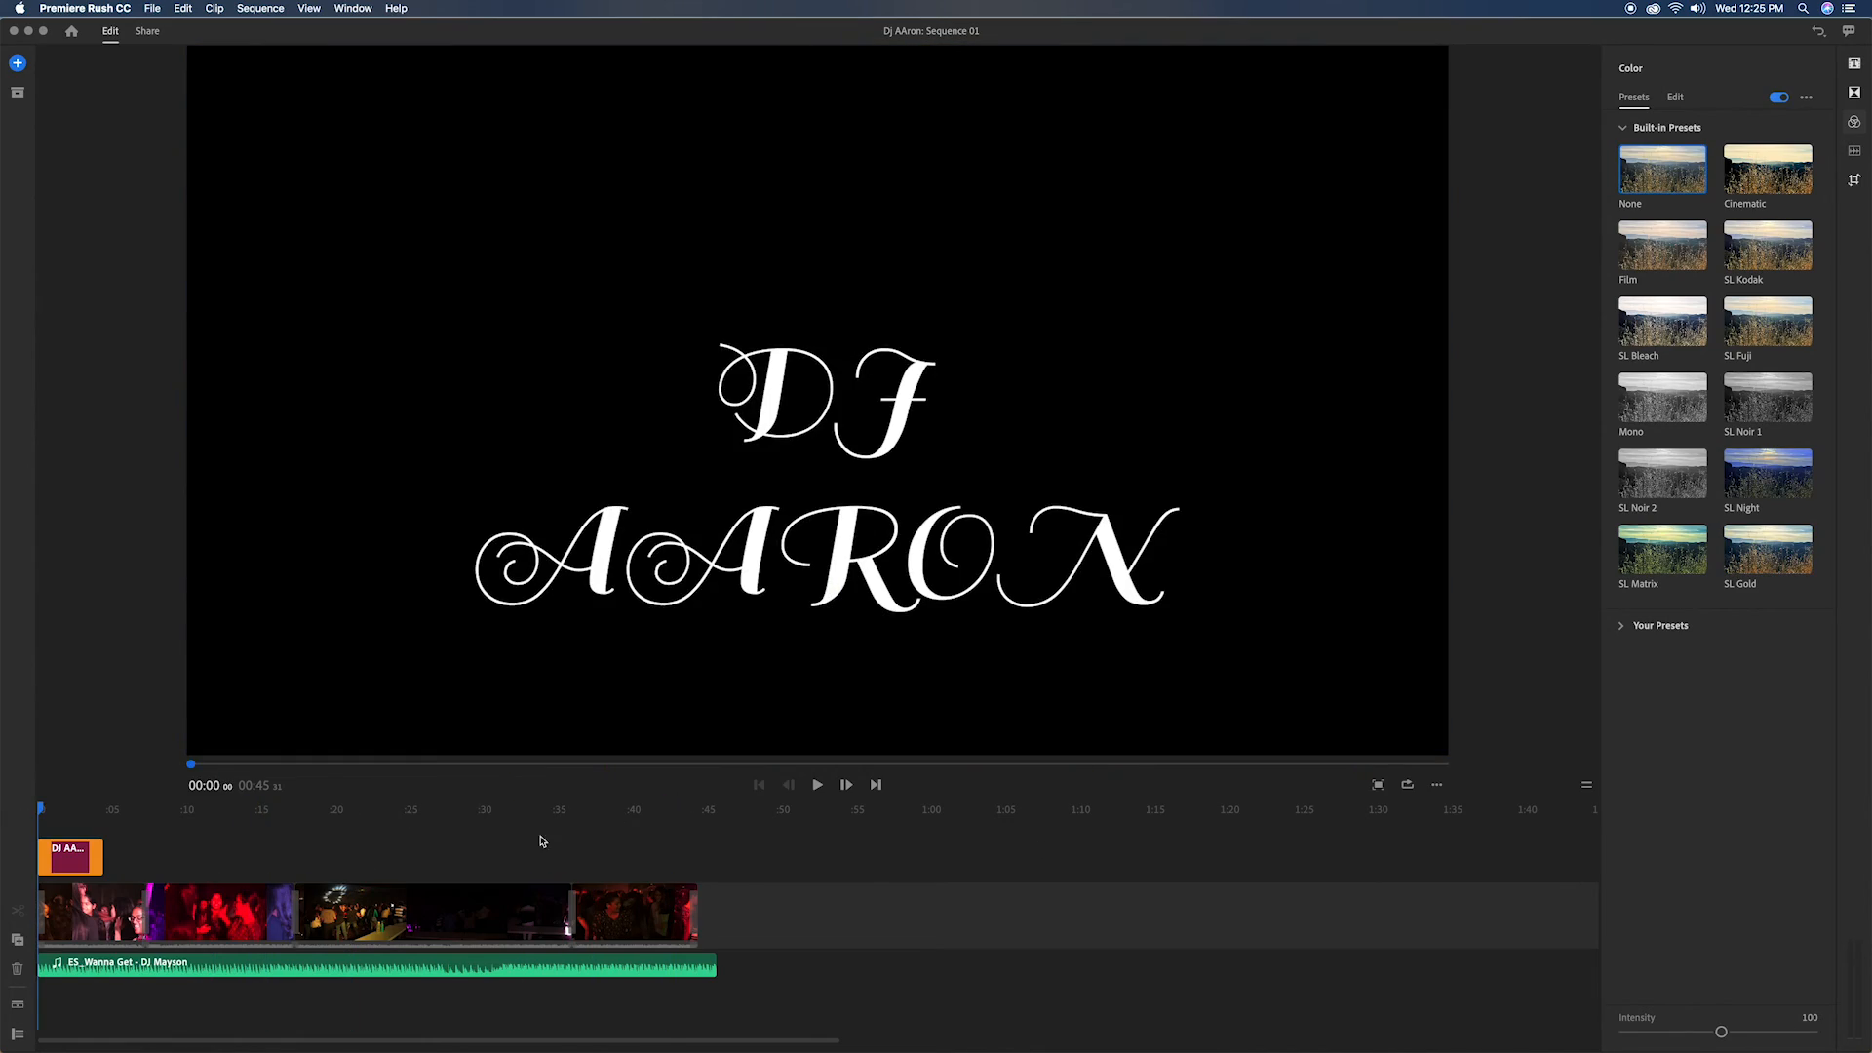
{"action": "left_click", "coordinate": [817, 784]}
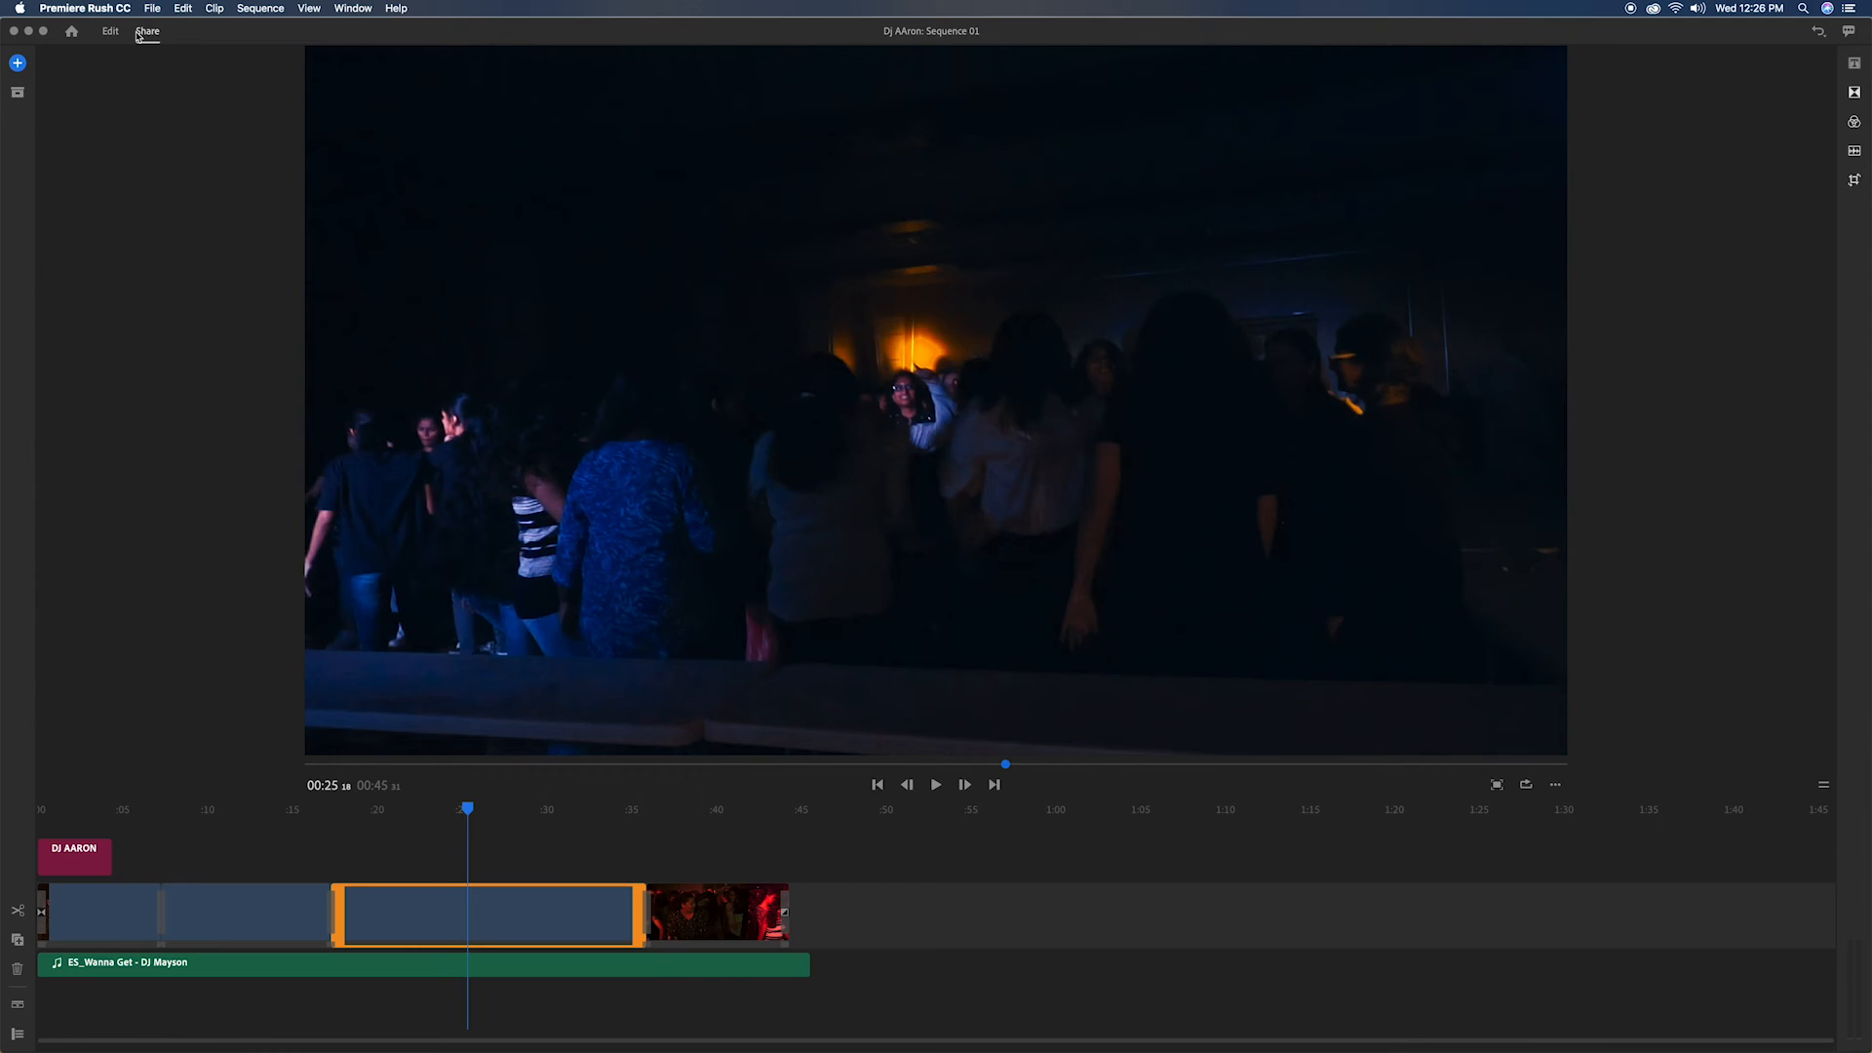
Step: Set the export file name to "Dj AAron", export the sequence to the local Documents folder, and close the finished render
{"action": "left_click", "coordinate": [144, 31]}
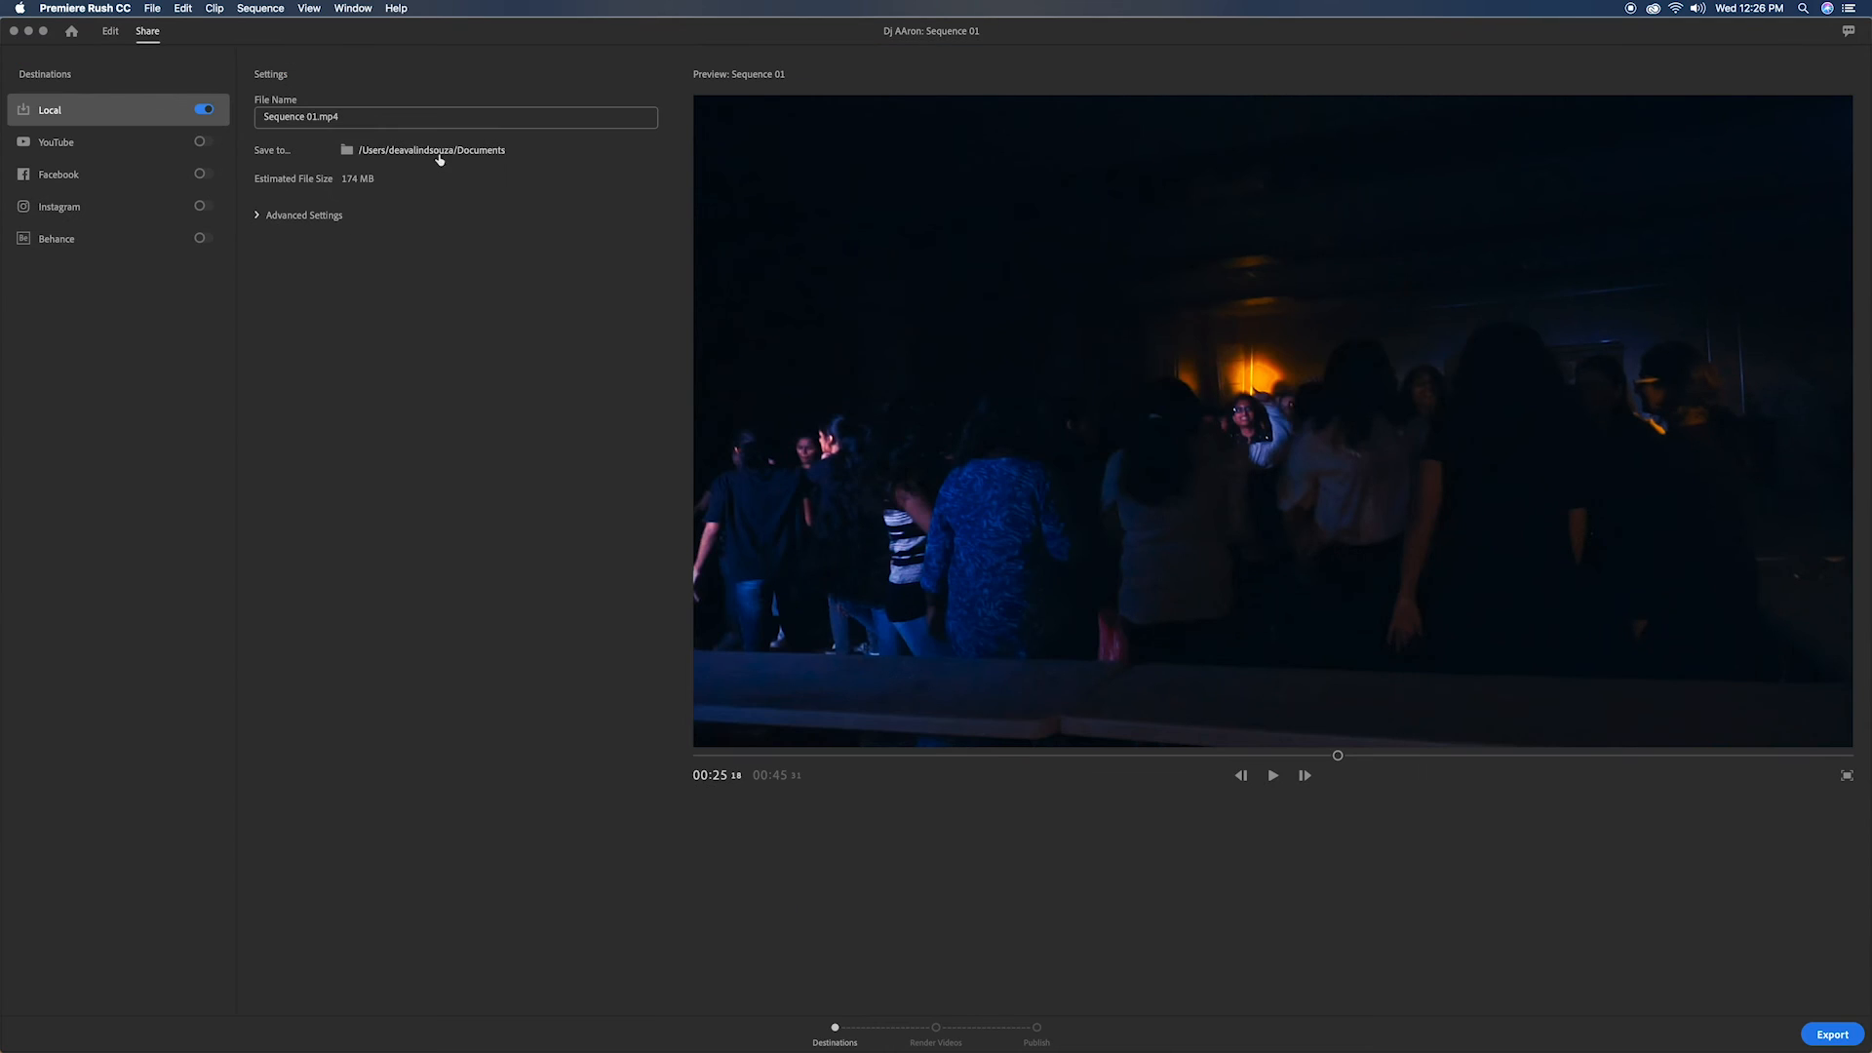
{"action": "left_click", "coordinate": [326, 125]}
{"action": "left_click_drag", "start_coordinate": [325, 119], "coordinate": [241, 116]}
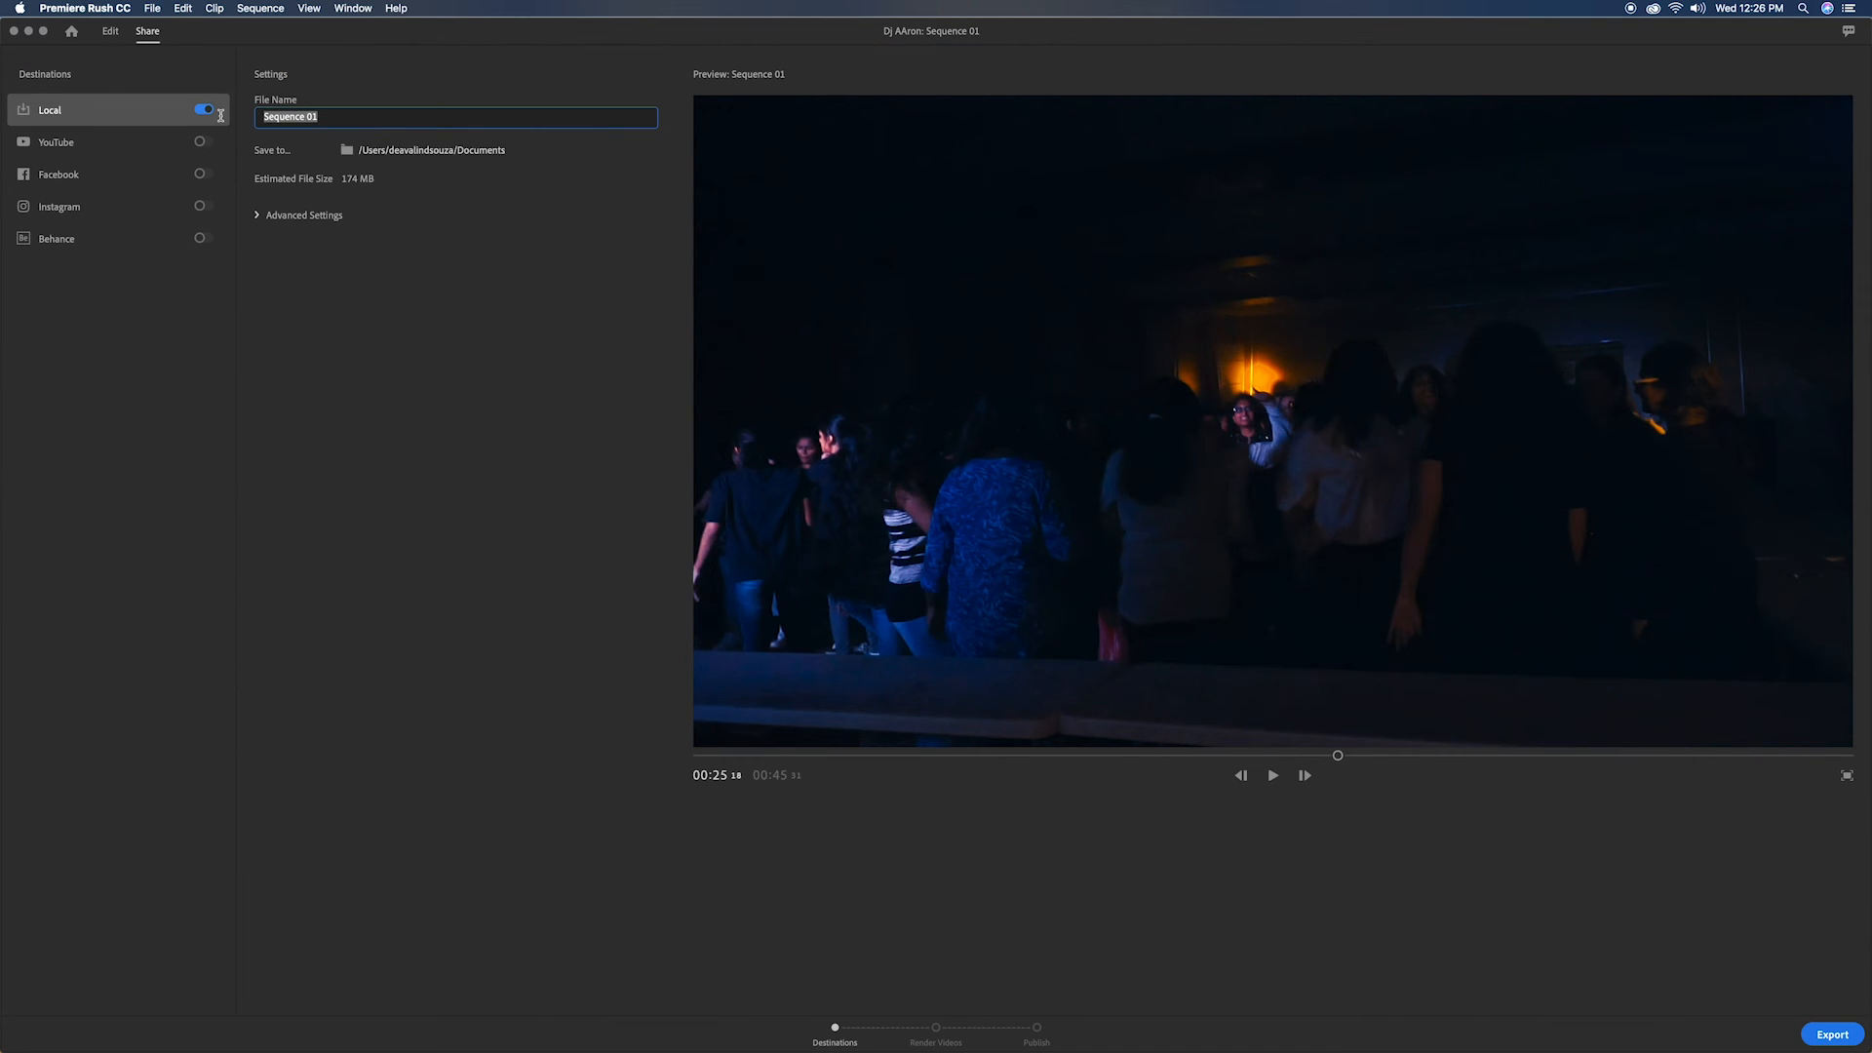
{"action": "type", "text": "Dj AAron"}
{"action": "left_click", "coordinate": [1829, 1039]}
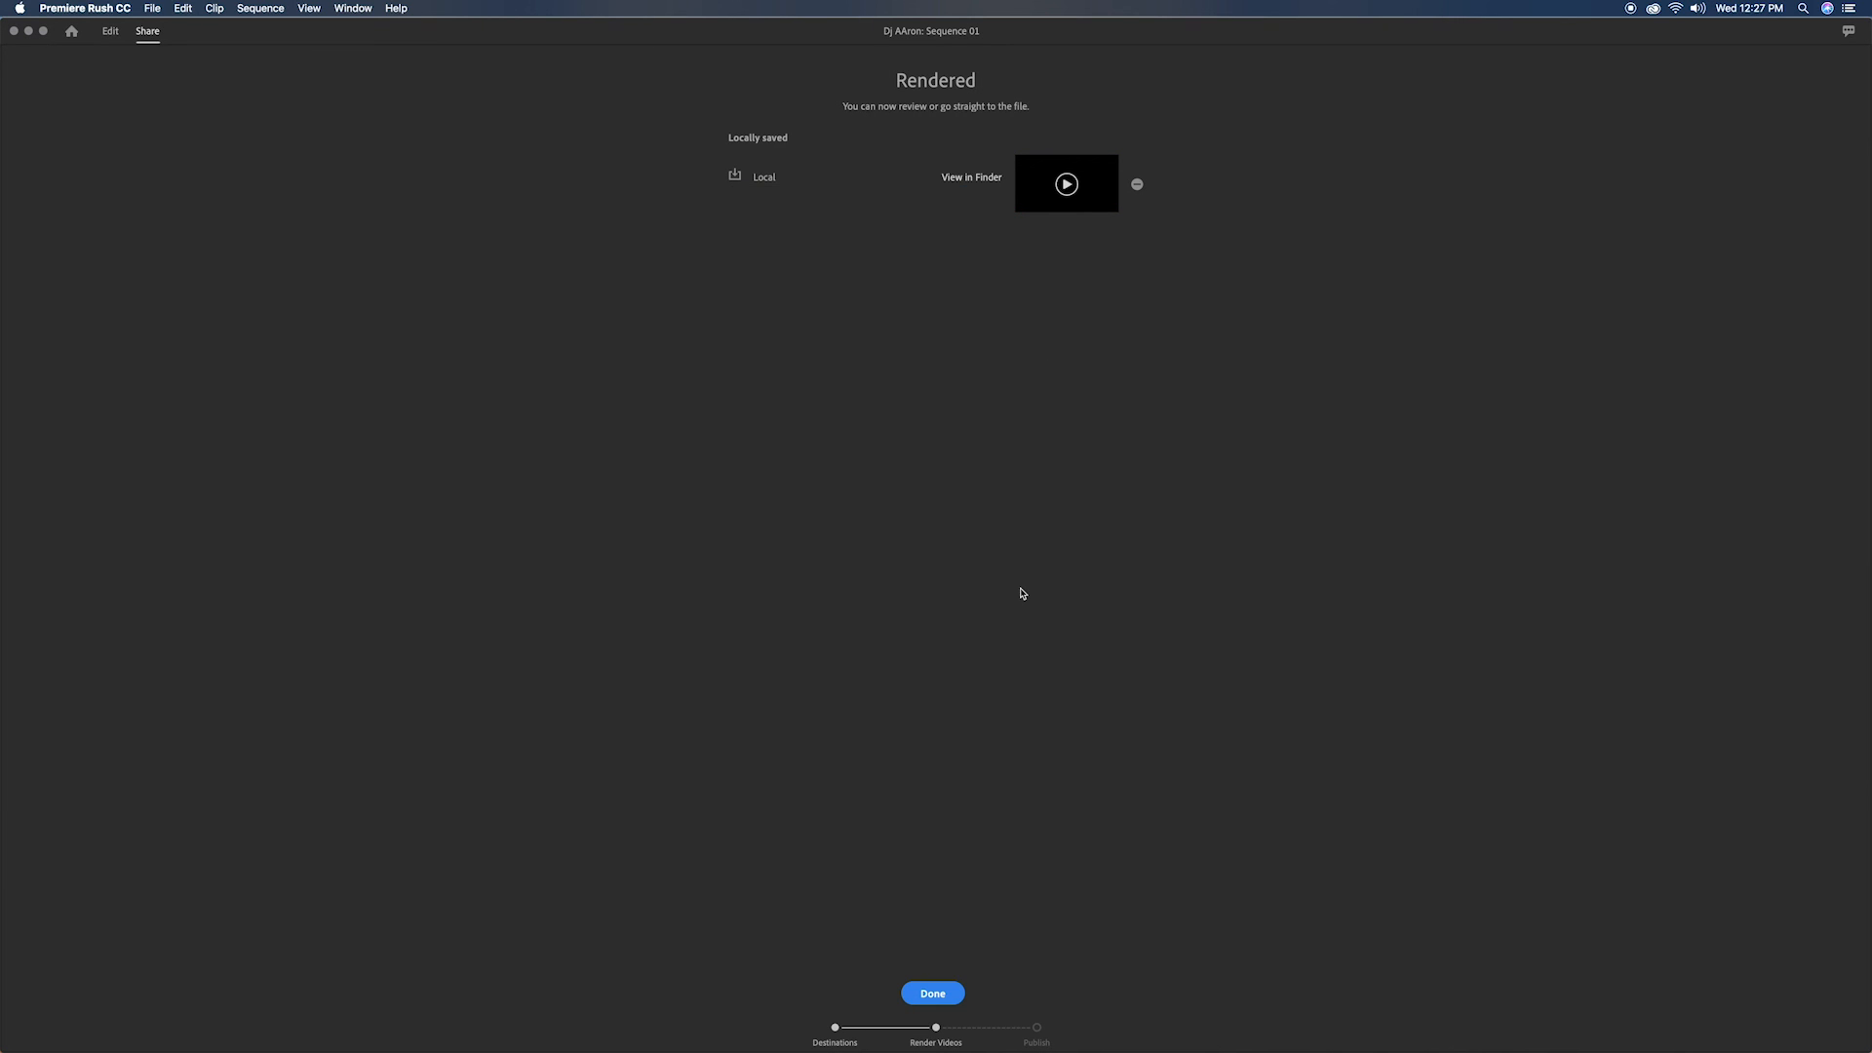
{"action": "left_click", "coordinate": [944, 994]}
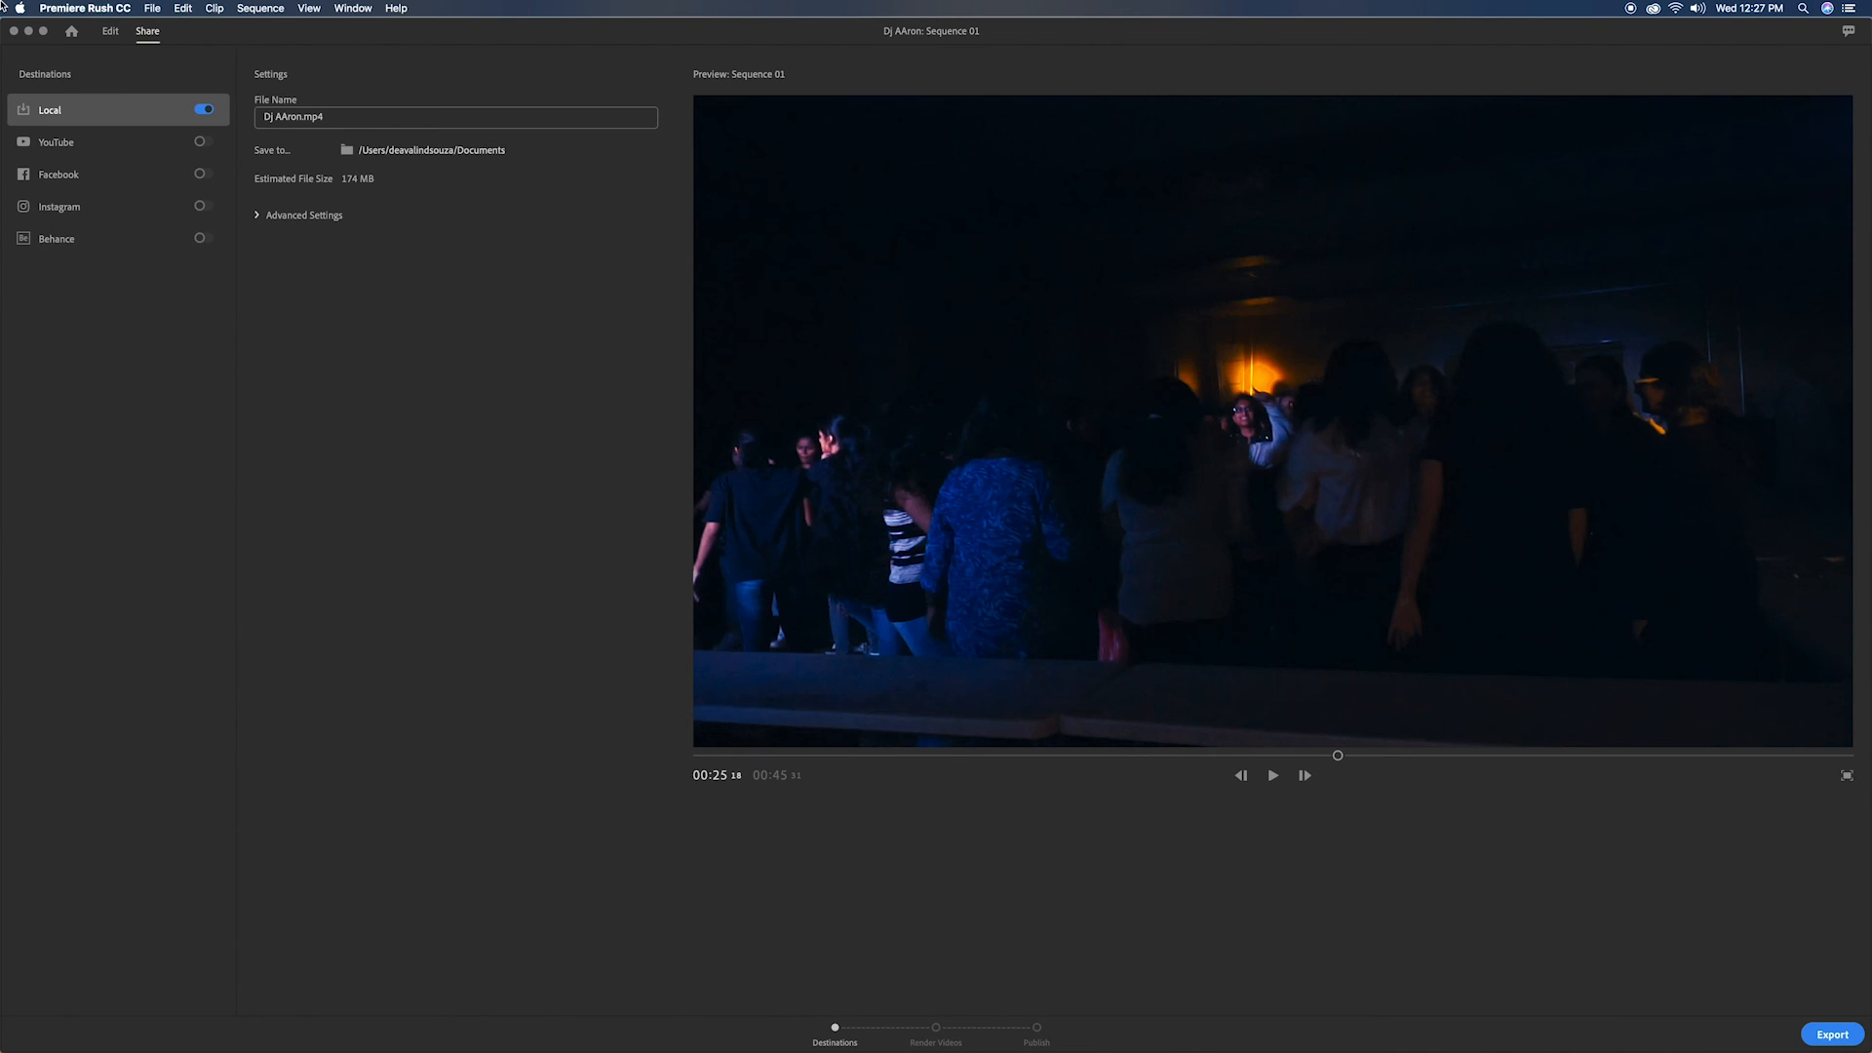